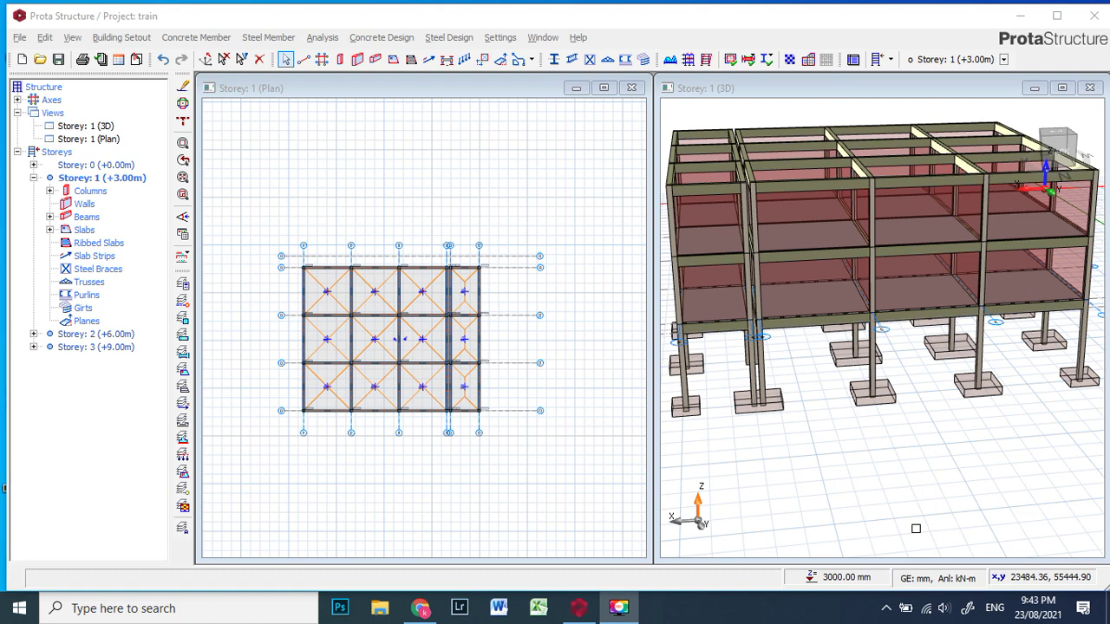
Examine the Storey 1 plan, checking the slab panels, beams and closely spaced axes 4 and 5.
{"action": "left_click", "coordinate": [368, 28]}
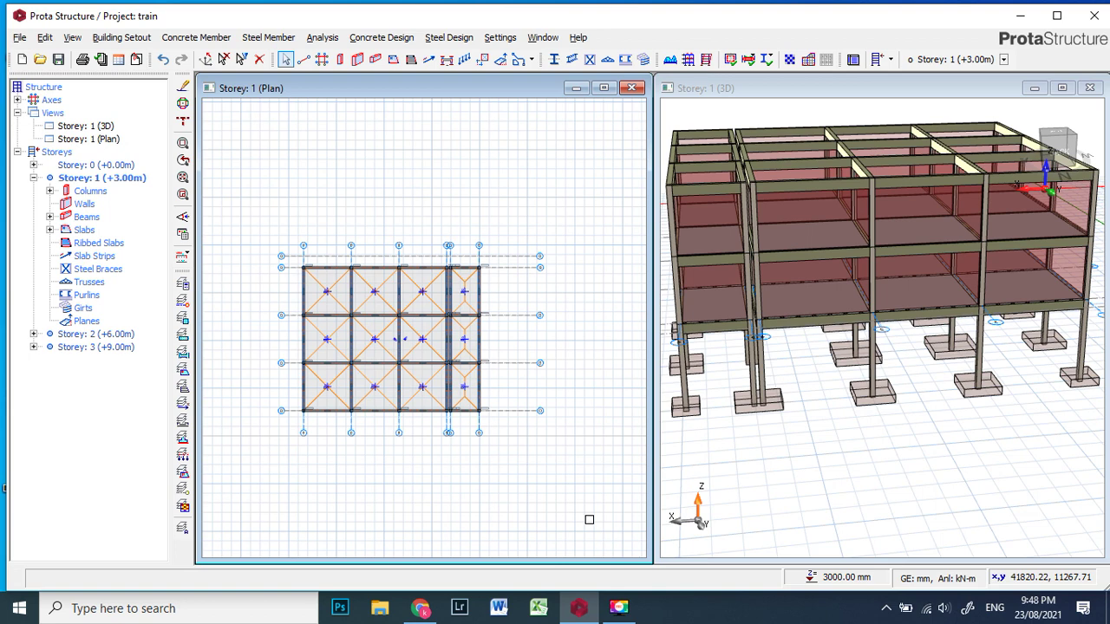
{"action": "scroll", "coordinate": [332, 289], "scroll_direction": "up", "scroll_amount": 4}
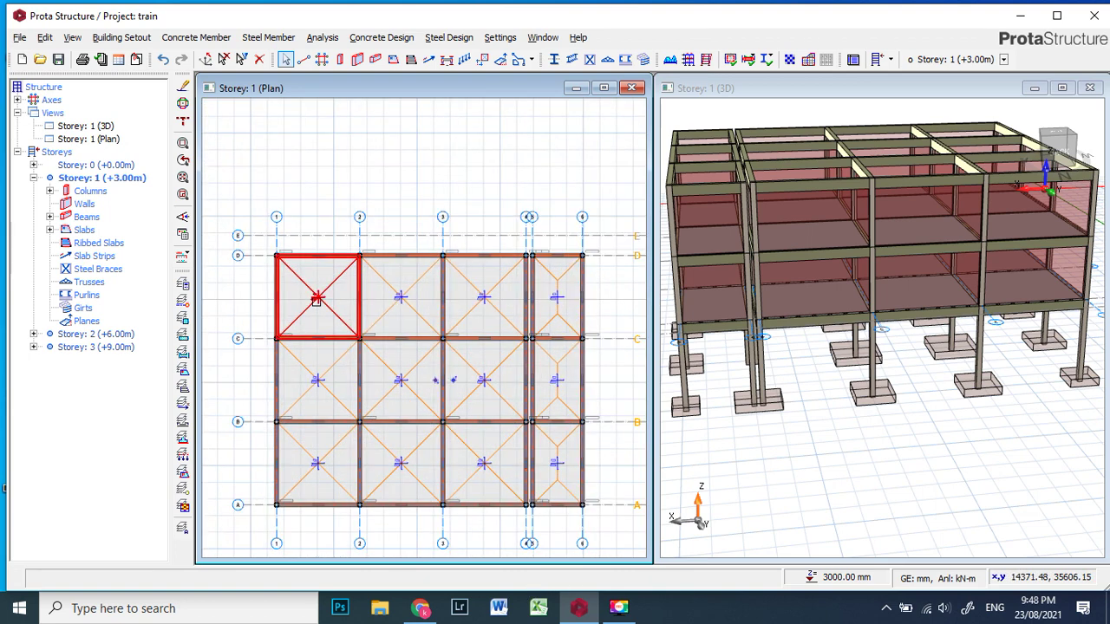
{"action": "scroll", "coordinate": [353, 186], "scroll_direction": "down", "scroll_amount": 1}
{"action": "scroll", "coordinate": [351, 195], "scroll_direction": "down", "scroll_amount": 1}
{"action": "scroll", "coordinate": [366, 204], "scroll_direction": "up", "scroll_amount": 1}
{"action": "scroll", "coordinate": [321, 248], "scroll_direction": "down", "scroll_amount": 1}
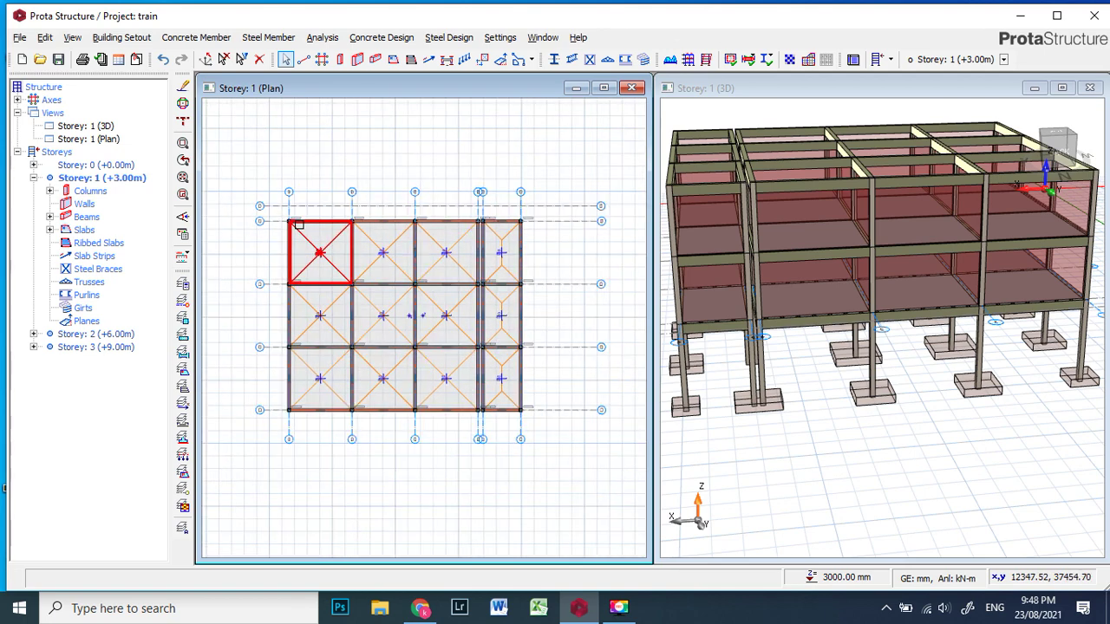
{"action": "scroll", "coordinate": [507, 208], "scroll_direction": "up", "scroll_amount": 1}
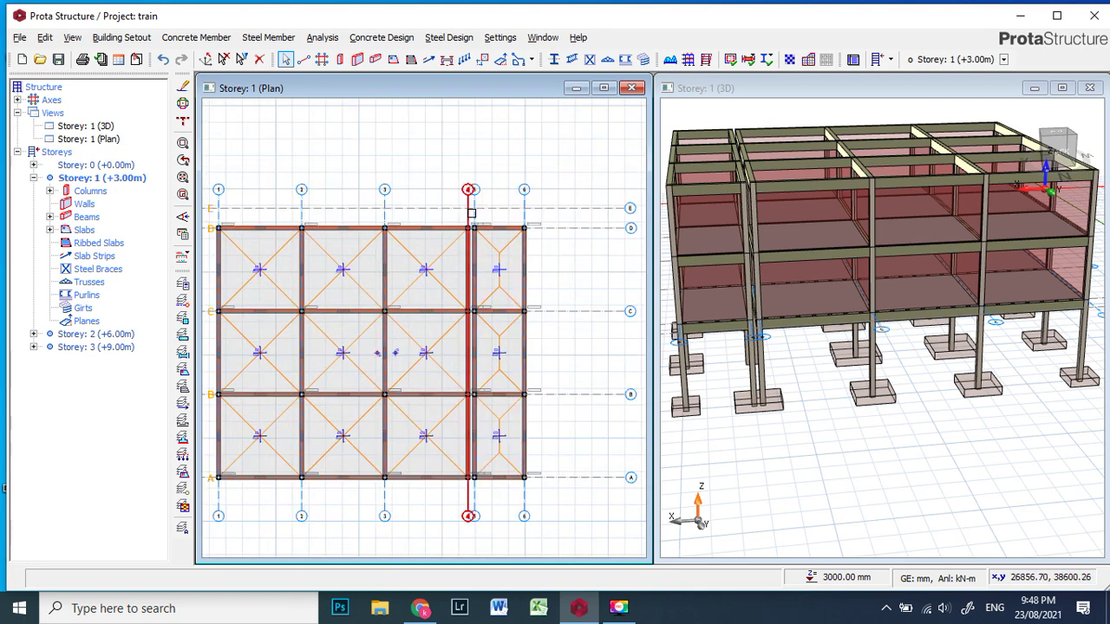
{"action": "scroll", "coordinate": [446, 224], "scroll_direction": "down", "scroll_amount": 1}
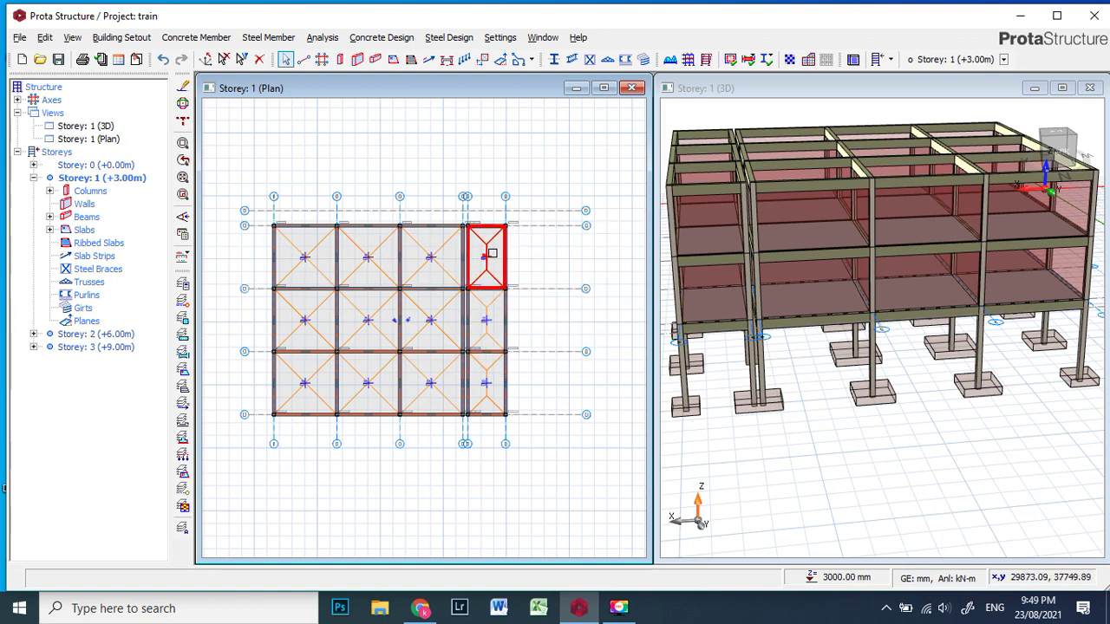
{"action": "scroll", "coordinate": [321, 301], "scroll_direction": "up", "scroll_amount": 3}
{"action": "scroll", "coordinate": [367, 251], "scroll_direction": "down", "scroll_amount": 3}
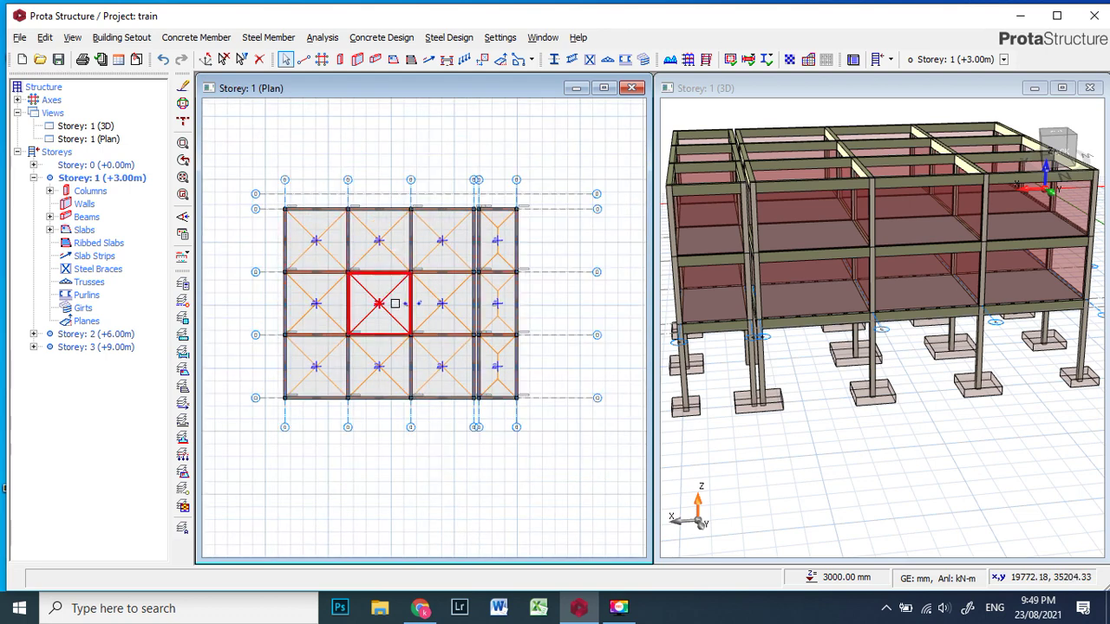
{"action": "scroll", "coordinate": [373, 321], "scroll_direction": "up", "scroll_amount": 3}
{"action": "scroll", "coordinate": [425, 290], "scroll_direction": "down", "scroll_amount": 3}
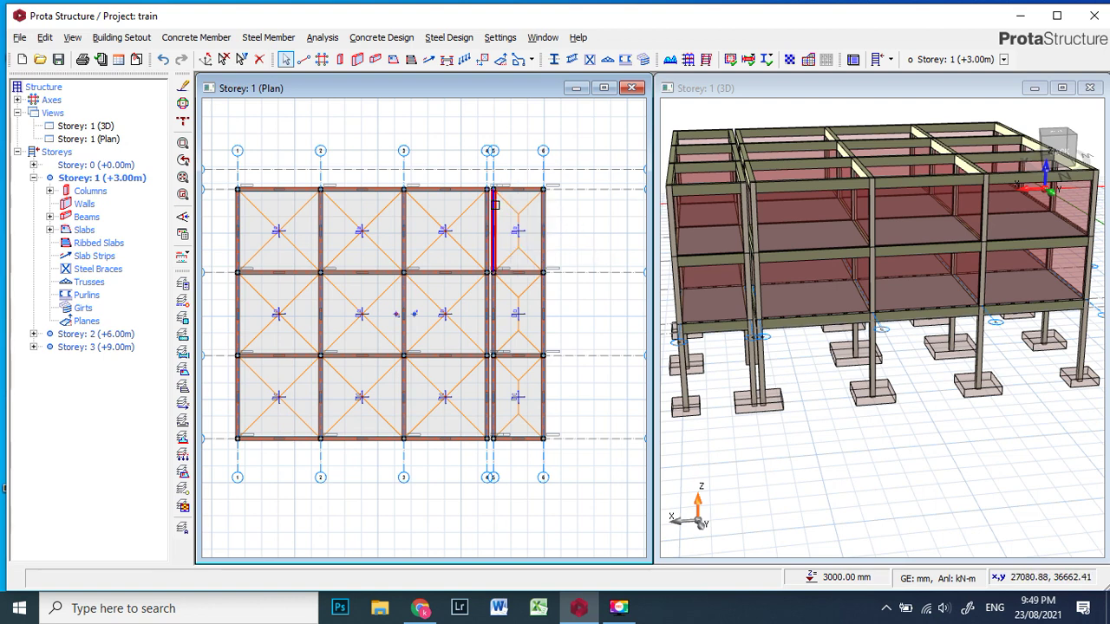
{"action": "mouse_move", "coordinate": [491, 211]}
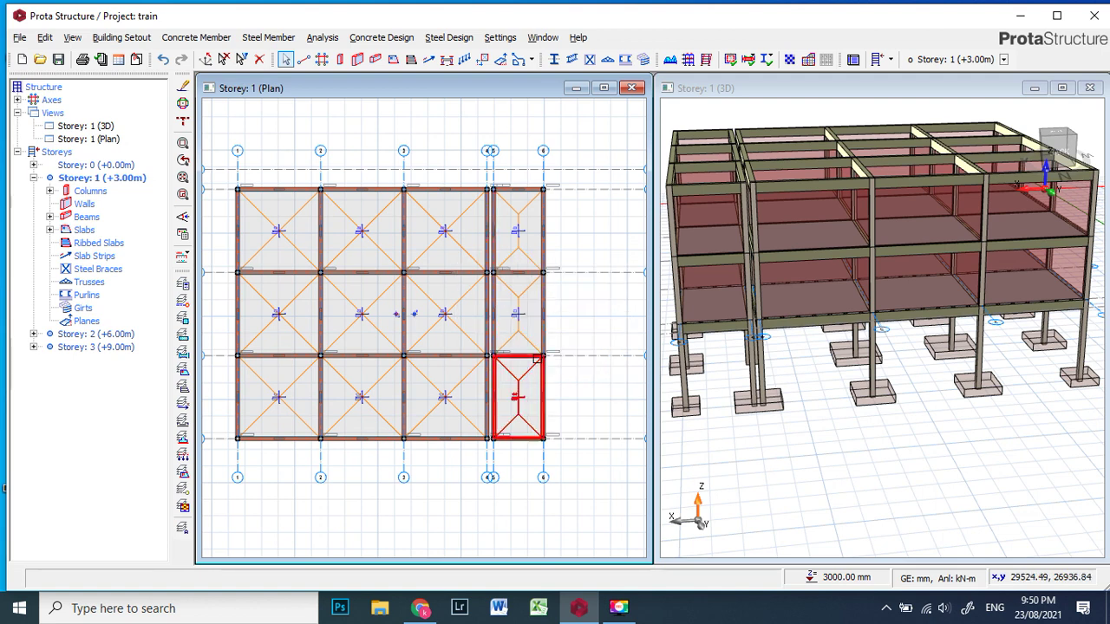
{"action": "scroll", "coordinate": [562, 285], "scroll_direction": "up", "scroll_amount": 3}
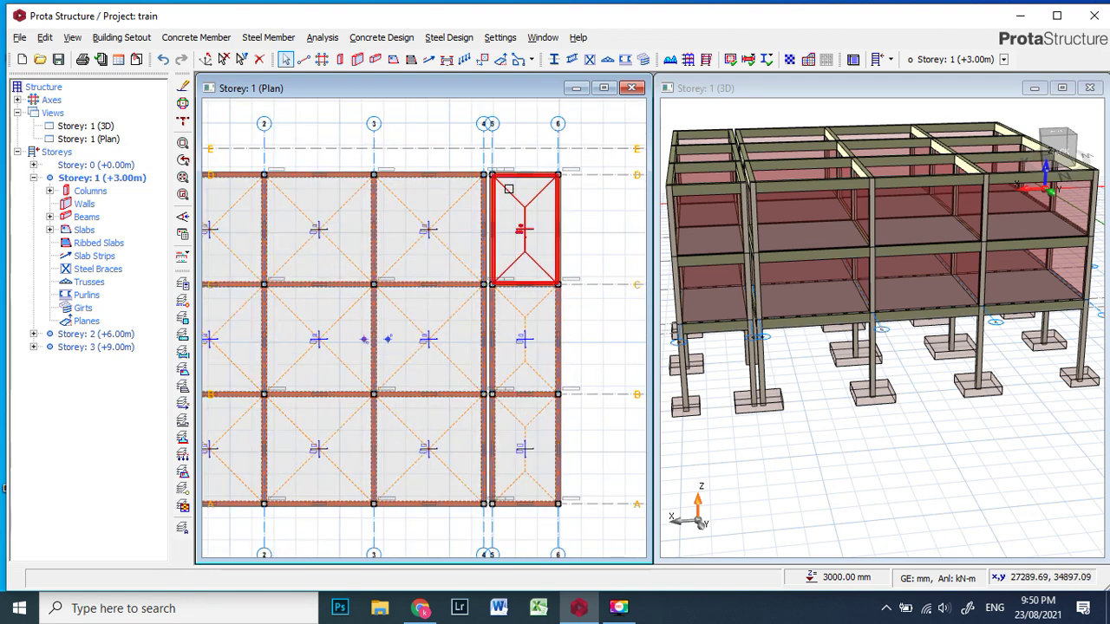
{"action": "scroll", "coordinate": [500, 268], "scroll_direction": "down", "scroll_amount": 5}
{"action": "scroll", "coordinate": [453, 216], "scroll_direction": "up", "scroll_amount": 2}
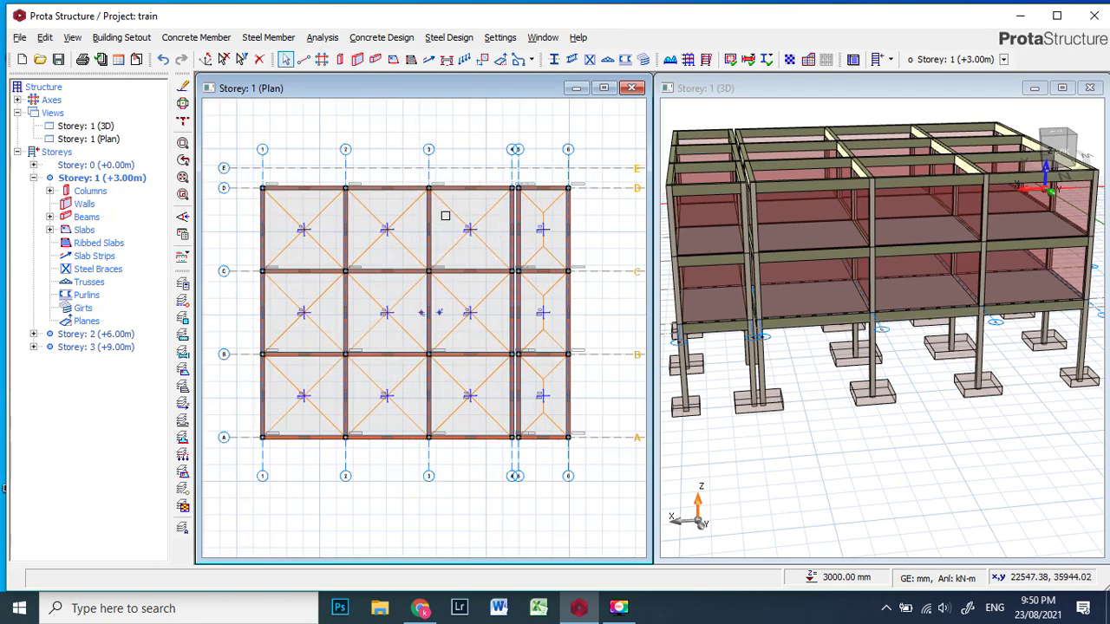
{"action": "scroll", "coordinate": [449, 212], "scroll_direction": "down", "scroll_amount": 1}
{"action": "scroll", "coordinate": [468, 208], "scroll_direction": "up", "scroll_amount": 1}
{"action": "scroll", "coordinate": [505, 199], "scroll_direction": "up", "scroll_amount": 1}
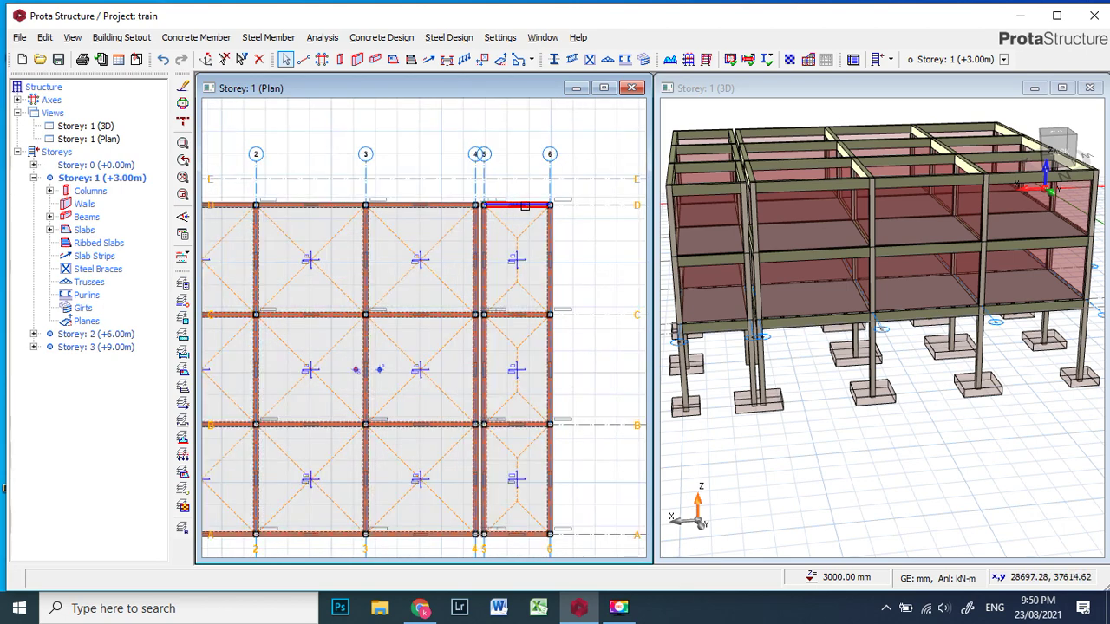
{"action": "scroll", "coordinate": [539, 281], "scroll_direction": "down", "scroll_amount": 1}
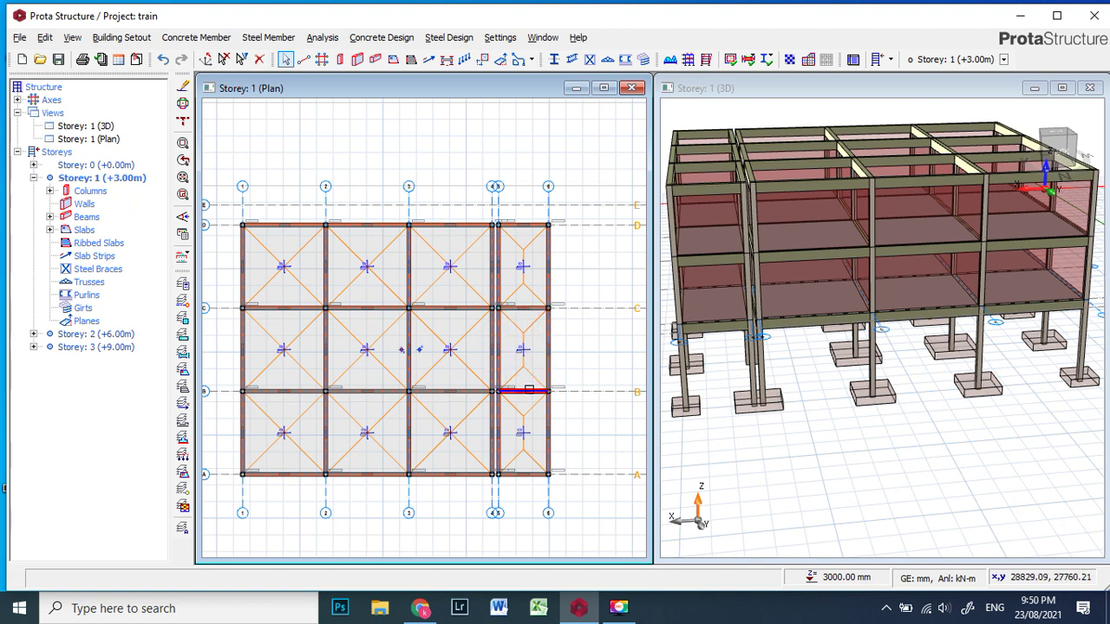
{"action": "mouse_move", "coordinate": [531, 388]}
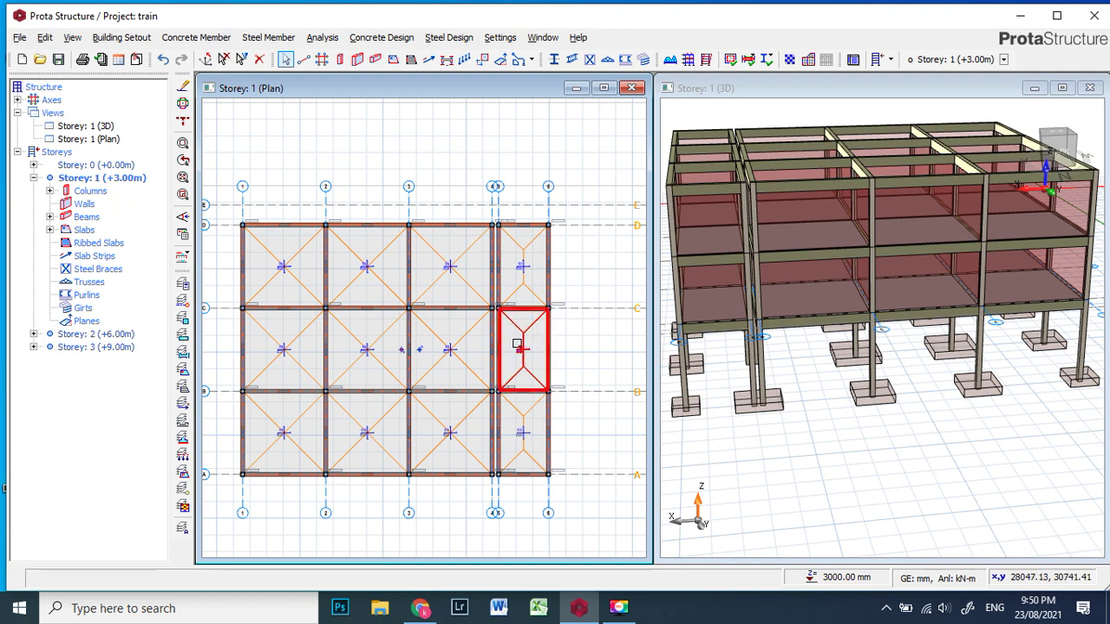
{"action": "mouse_move", "coordinate": [516, 345]}
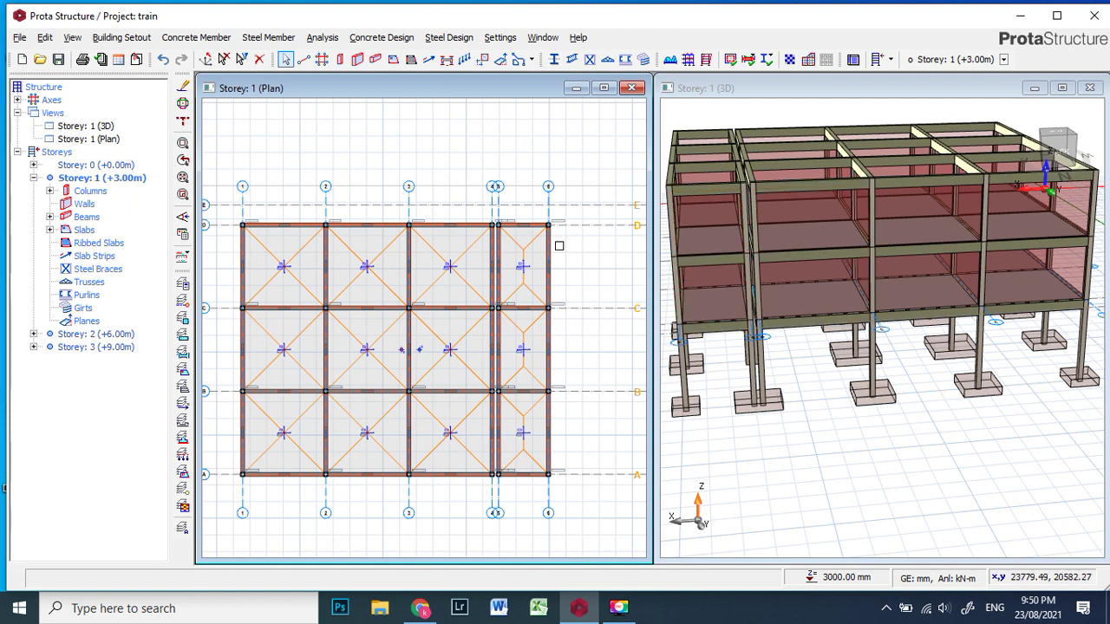
{"action": "scroll", "coordinate": [195, 377], "scroll_direction": "up", "scroll_amount": 1}
{"action": "scroll", "coordinate": [440, 265], "scroll_direction": "down", "scroll_amount": 1}
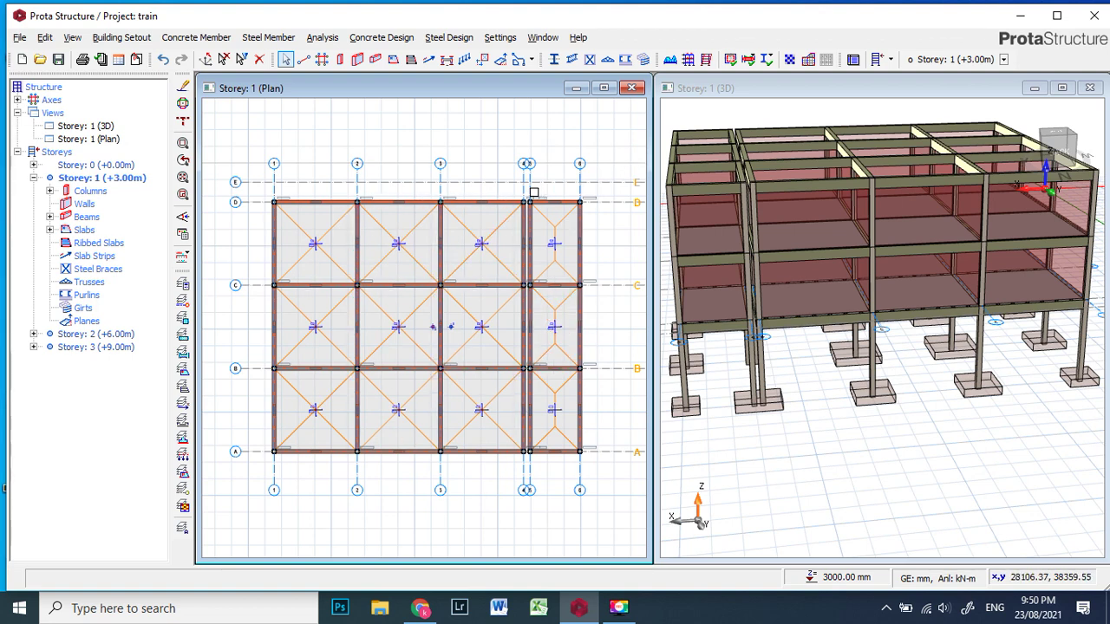
{"action": "mouse_move", "coordinate": [486, 251]}
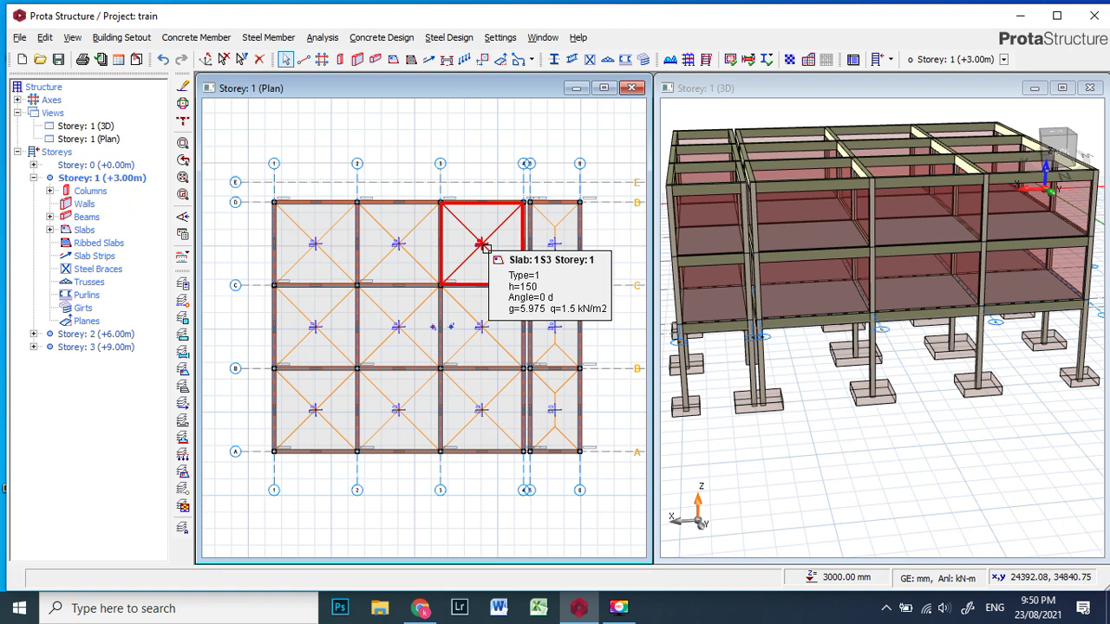
Open Column Section Design and look through the column list for columns with a failed design status.
{"action": "left_click", "coordinate": [388, 40]}
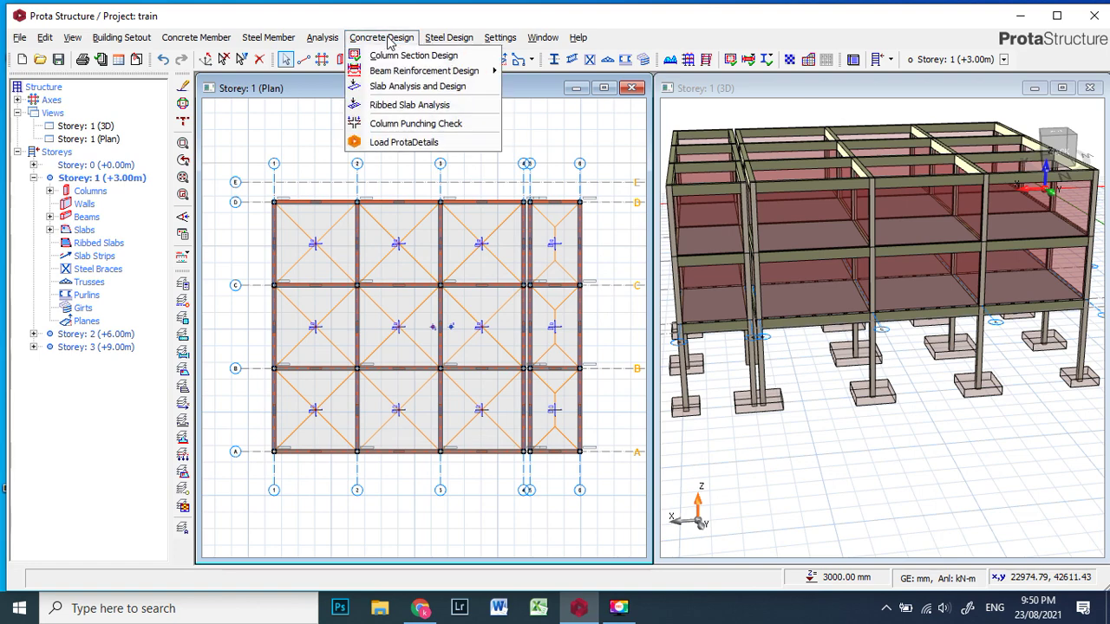
{"action": "left_click", "coordinate": [407, 57]}
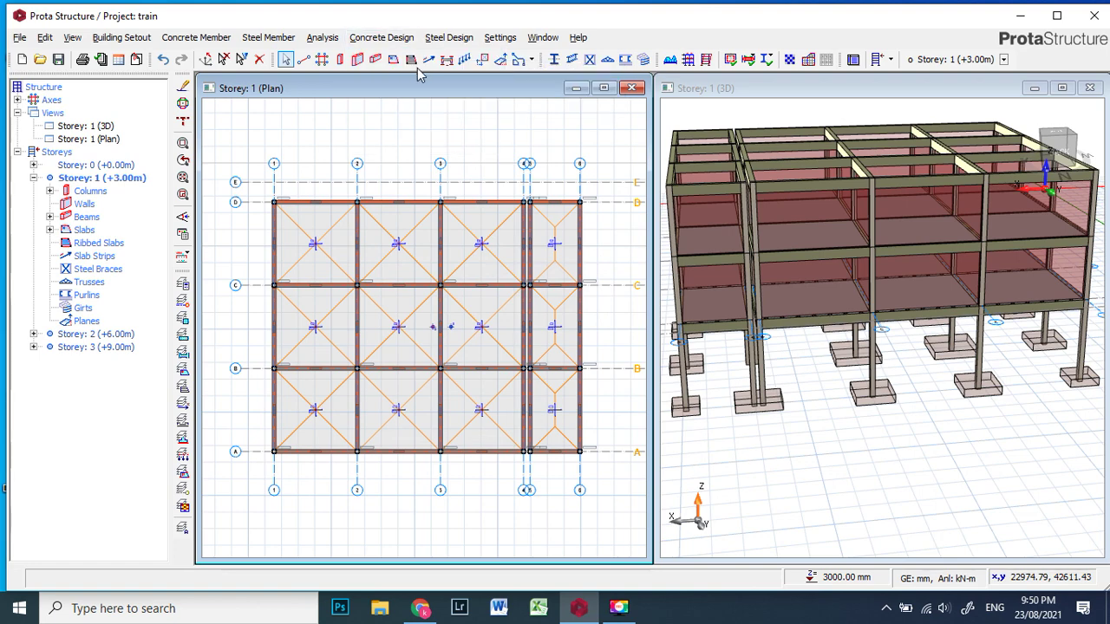
{"action": "scroll", "coordinate": [396, 286], "scroll_direction": "down", "scroll_amount": 4}
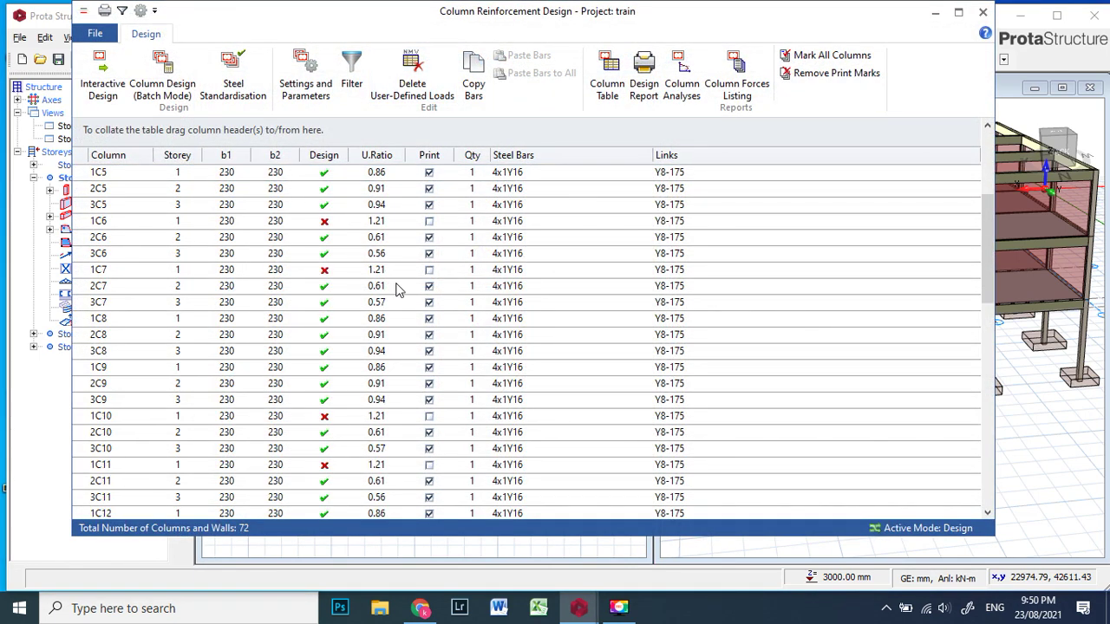
{"action": "scroll", "coordinate": [366, 259], "scroll_direction": "up", "scroll_amount": 2}
{"action": "scroll", "coordinate": [351, 230], "scroll_direction": "down", "scroll_amount": 3}
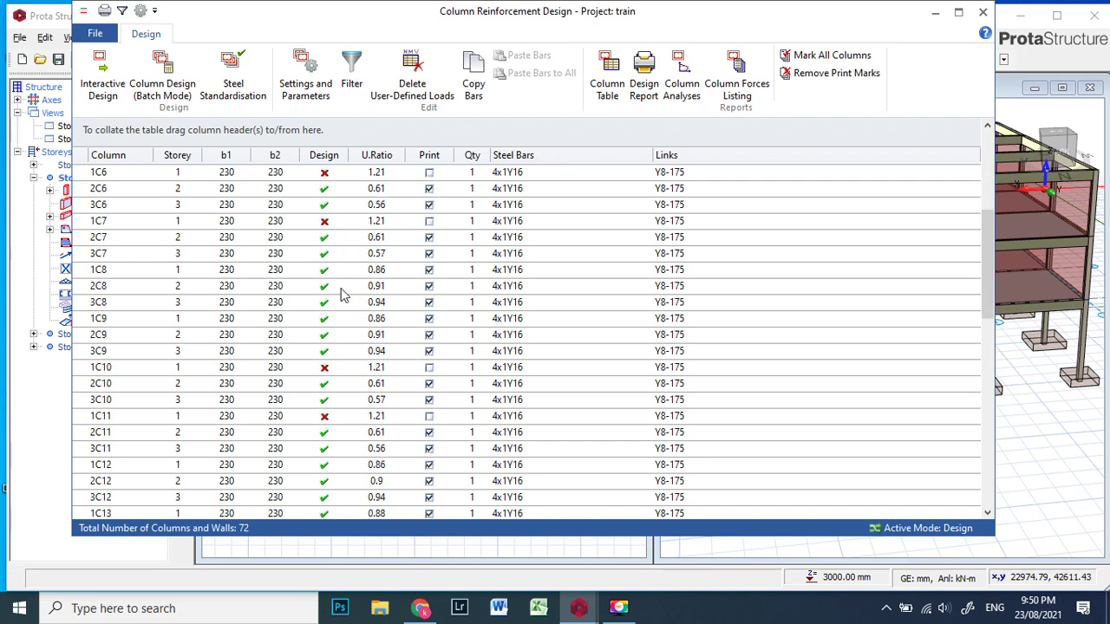
{"action": "scroll", "coordinate": [343, 299], "scroll_direction": "down", "scroll_amount": 7}
{"action": "scroll", "coordinate": [338, 295], "scroll_direction": "up", "scroll_amount": 9}
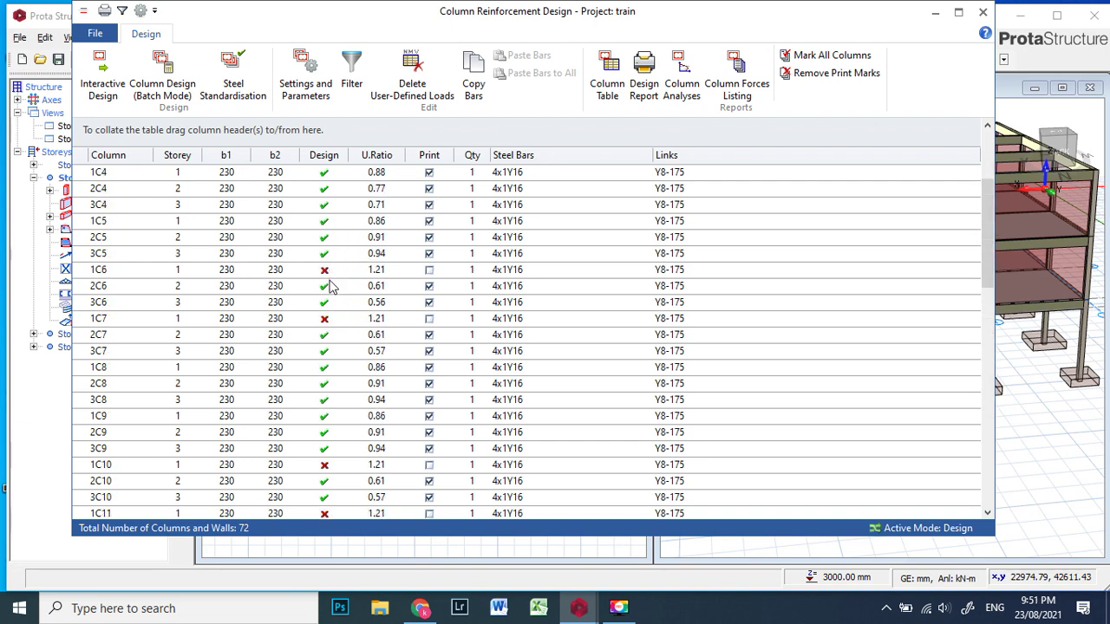
Open the reinforcement designs of columns 1C6 and 1C7 in turn and accept each with its existing section and bars.
{"action": "left_click", "coordinate": [330, 272]}
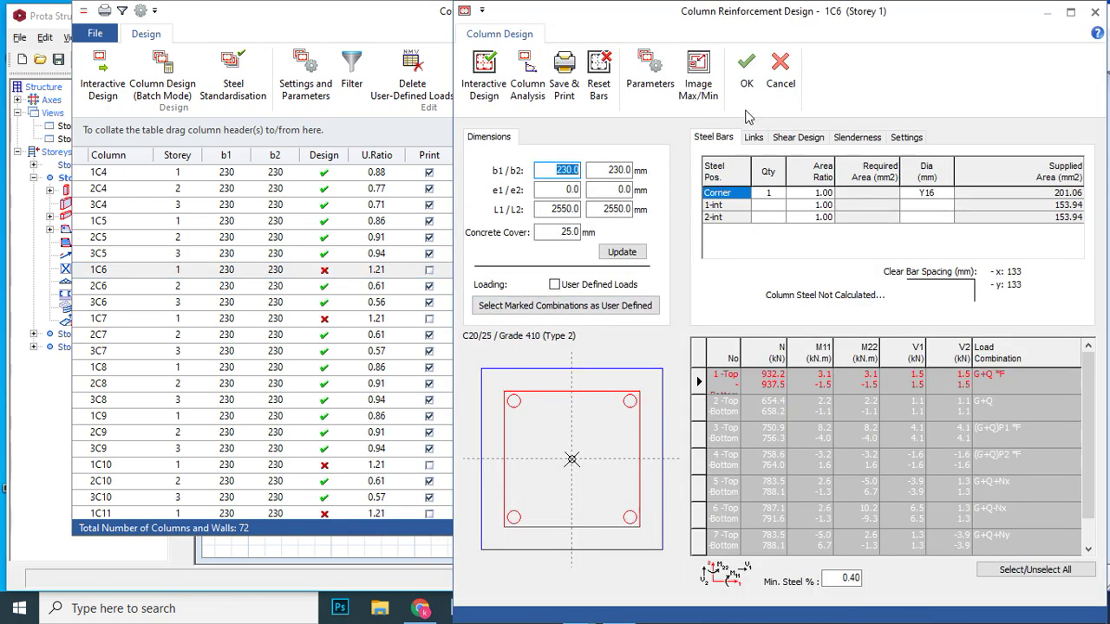
{"action": "left_click", "coordinate": [744, 65]}
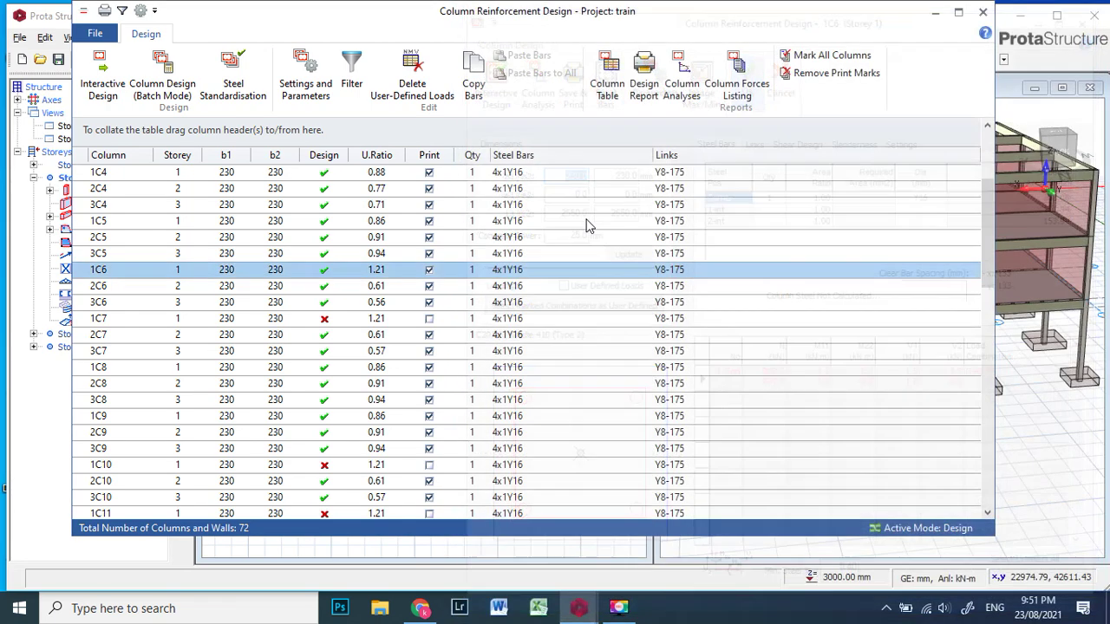
{"action": "left_click", "coordinate": [328, 321]}
{"action": "double_click", "coordinate": [634, 321]}
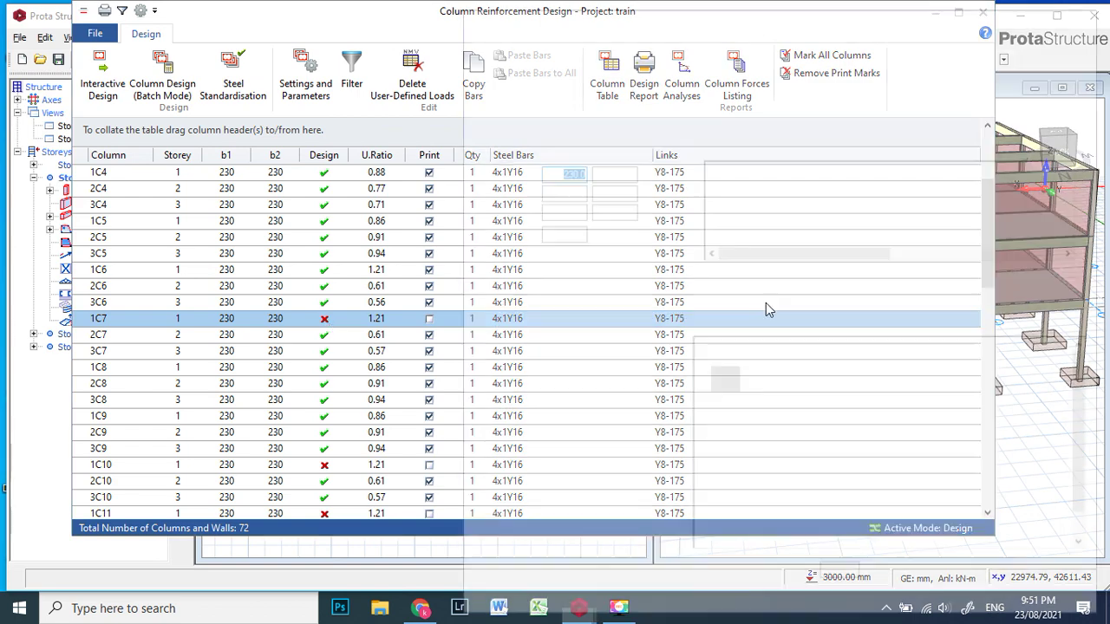
{"action": "left_click", "coordinate": [747, 69]}
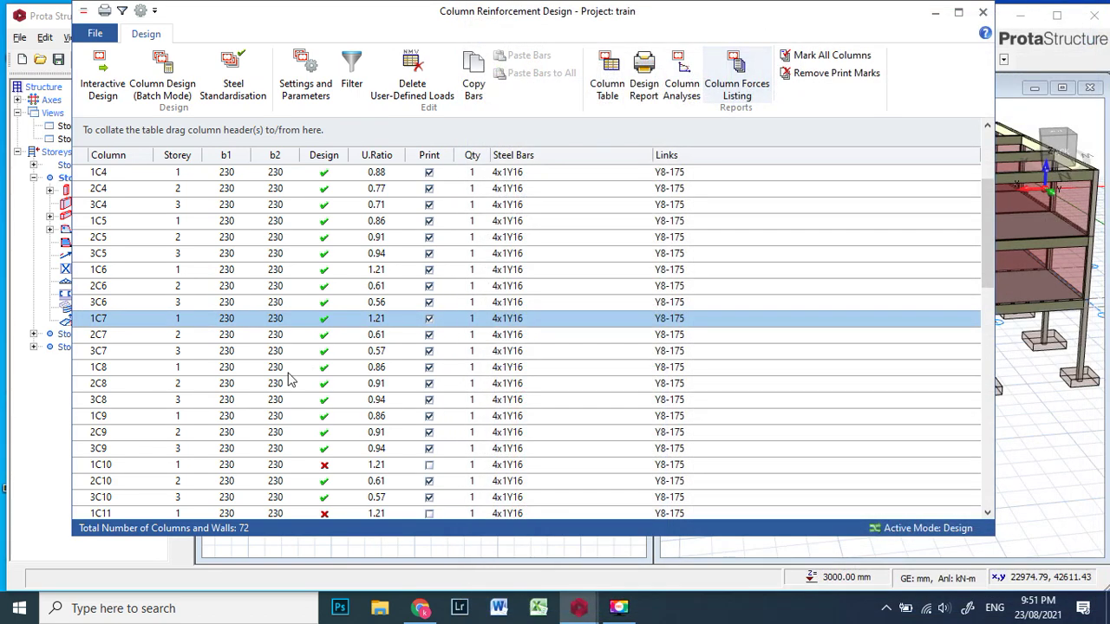
Open the reinforcement designs of columns 1C10 and 1C11 in turn and accept each with its existing section and bars.
{"action": "scroll", "coordinate": [340, 299], "scroll_direction": "down", "scroll_amount": 4}
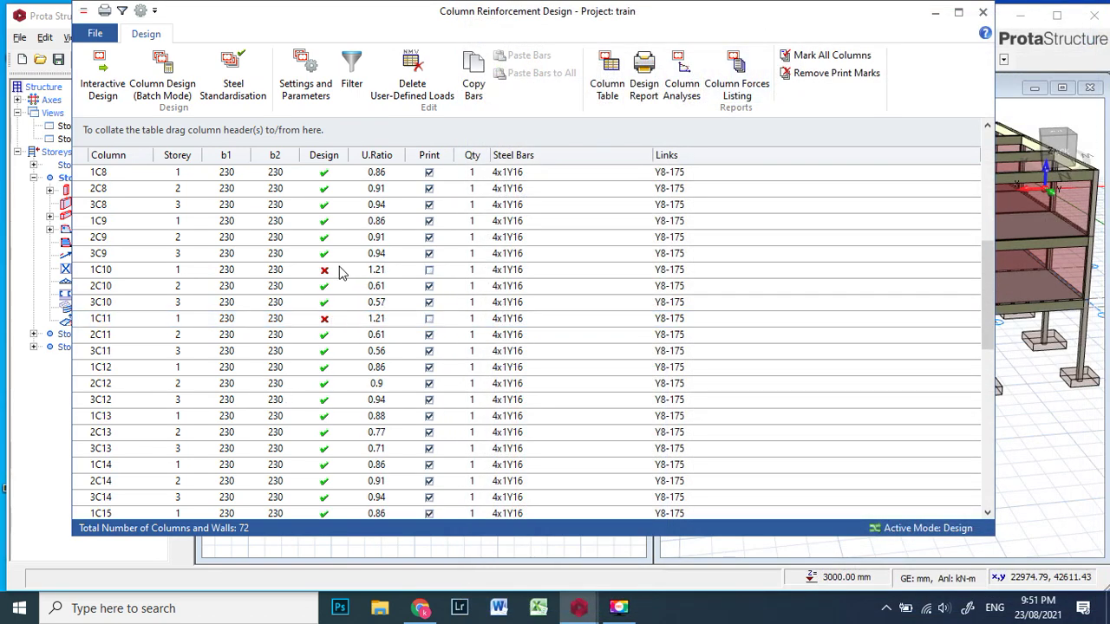
{"action": "double_click", "coordinate": [341, 274]}
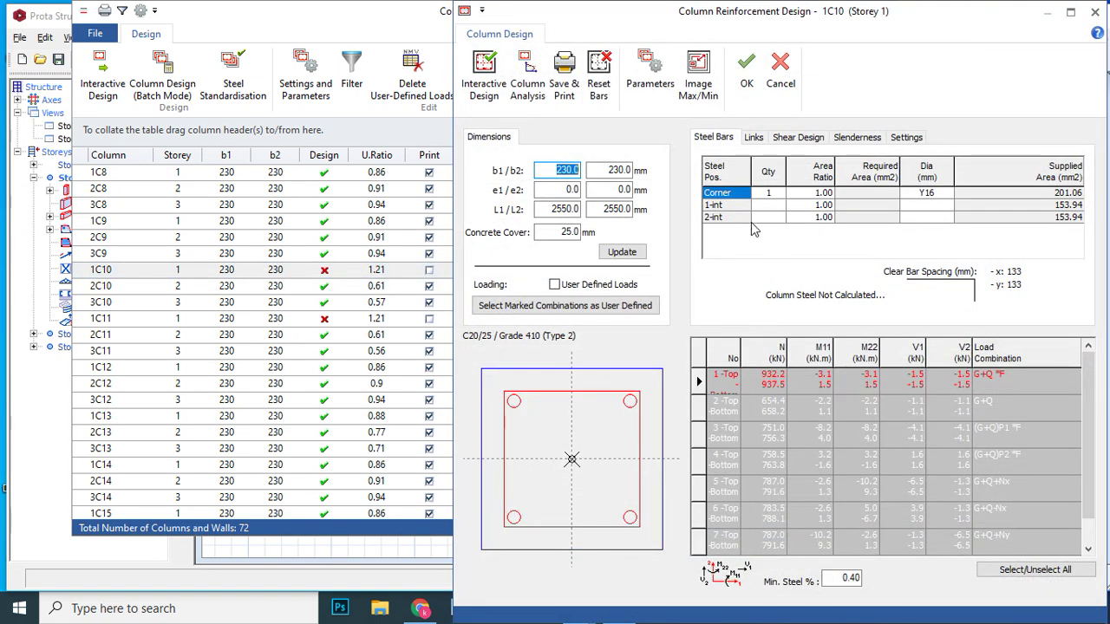
{"action": "left_click", "coordinate": [746, 70]}
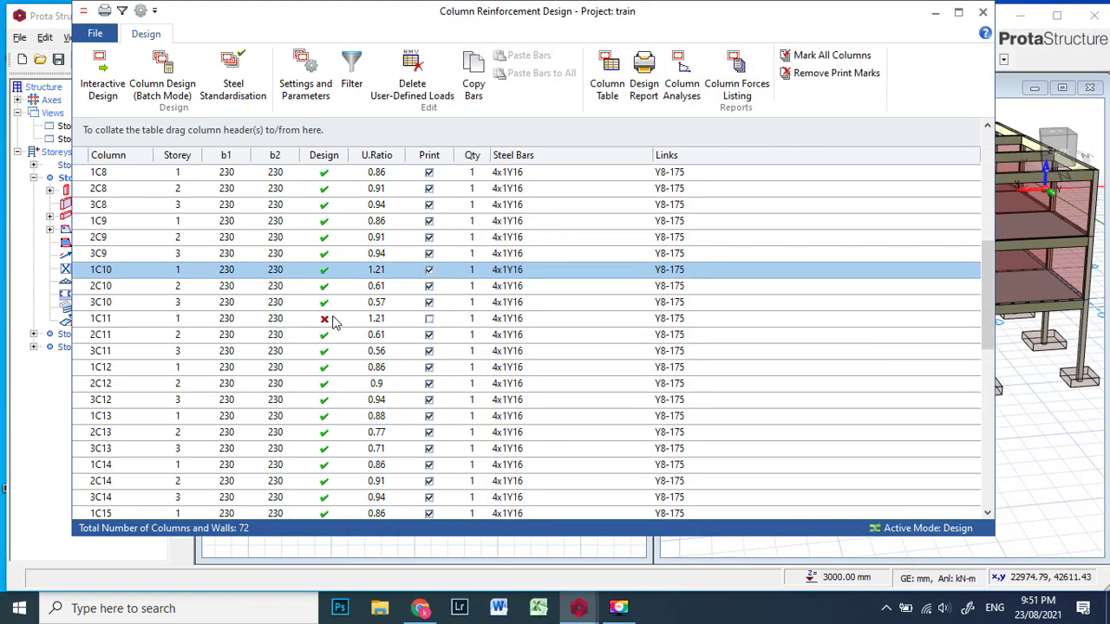
{"action": "double_click", "coordinate": [334, 321]}
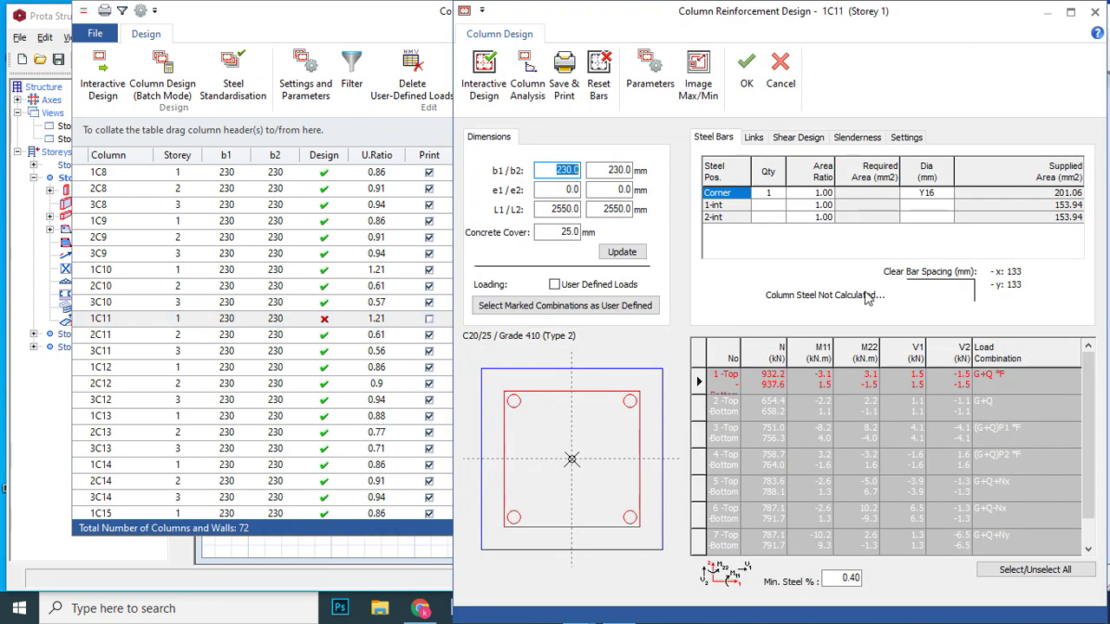
{"action": "left_click", "coordinate": [746, 74]}
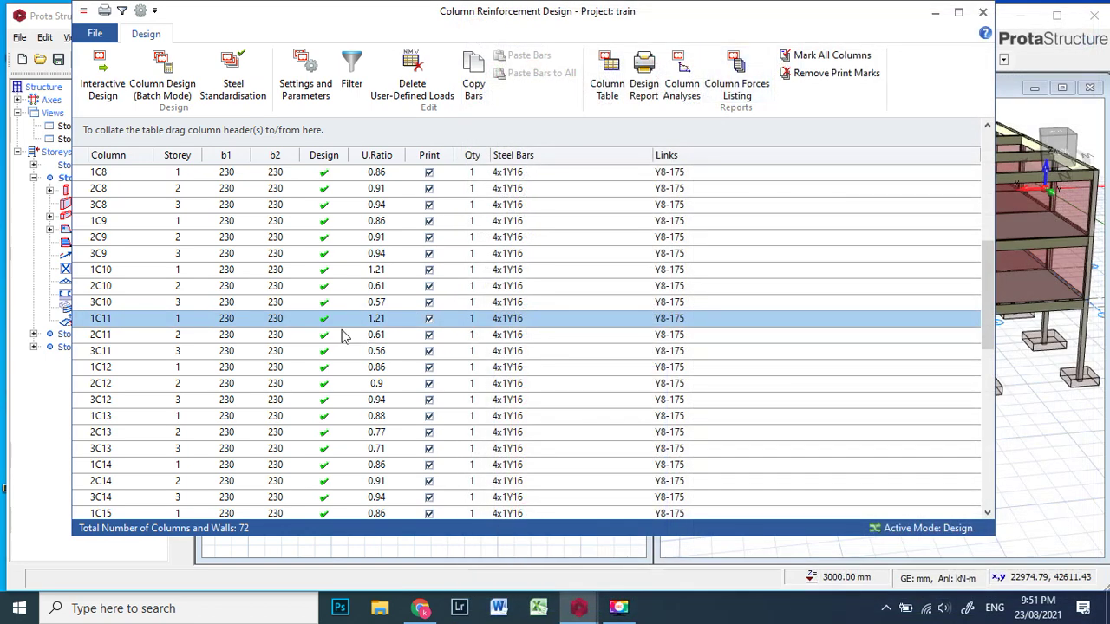
Review the design status throughout the column list and close the column reinforcement design.
{"action": "scroll", "coordinate": [343, 335], "scroll_direction": "down", "scroll_amount": 10}
{"action": "scroll", "coordinate": [334, 334], "scroll_direction": "up", "scroll_amount": 17}
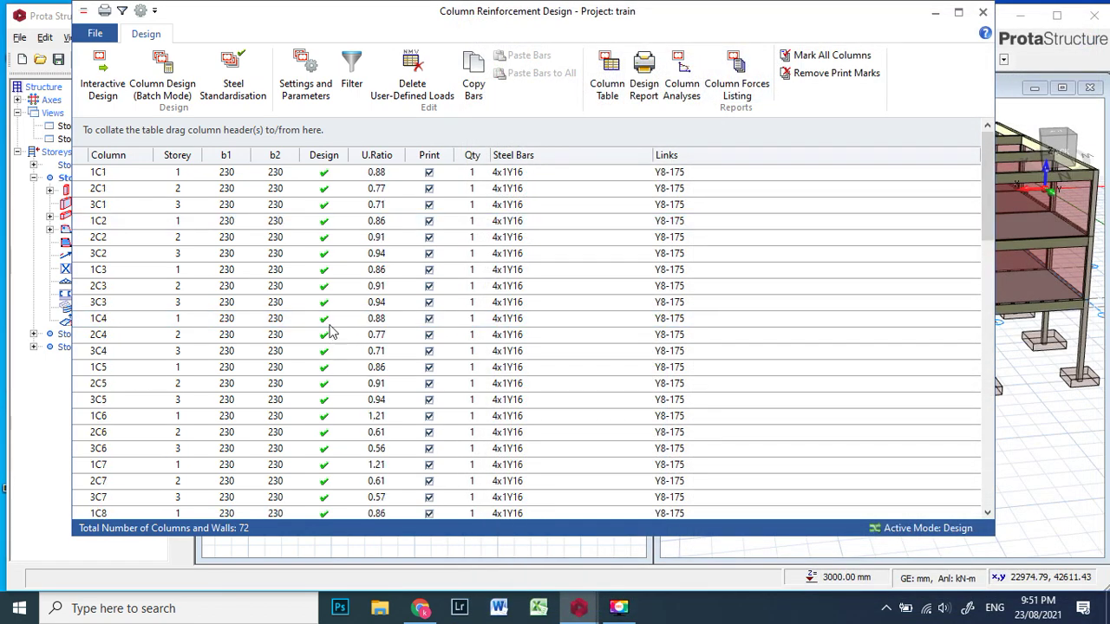
{"action": "scroll", "coordinate": [338, 208], "scroll_direction": "down", "scroll_amount": 13}
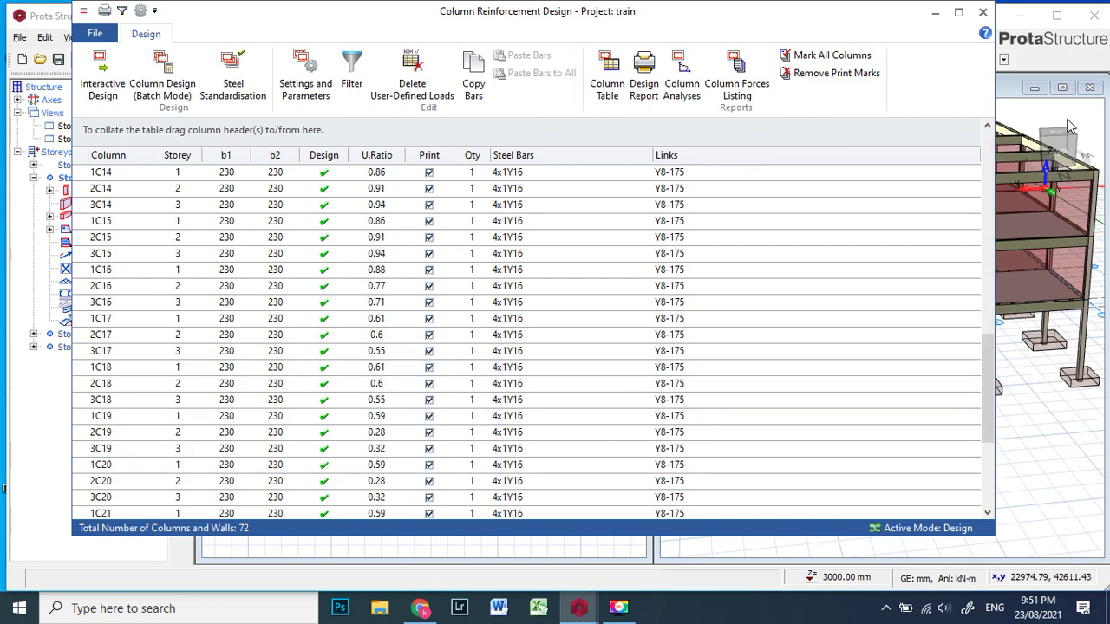
{"action": "left_click", "coordinate": [983, 12]}
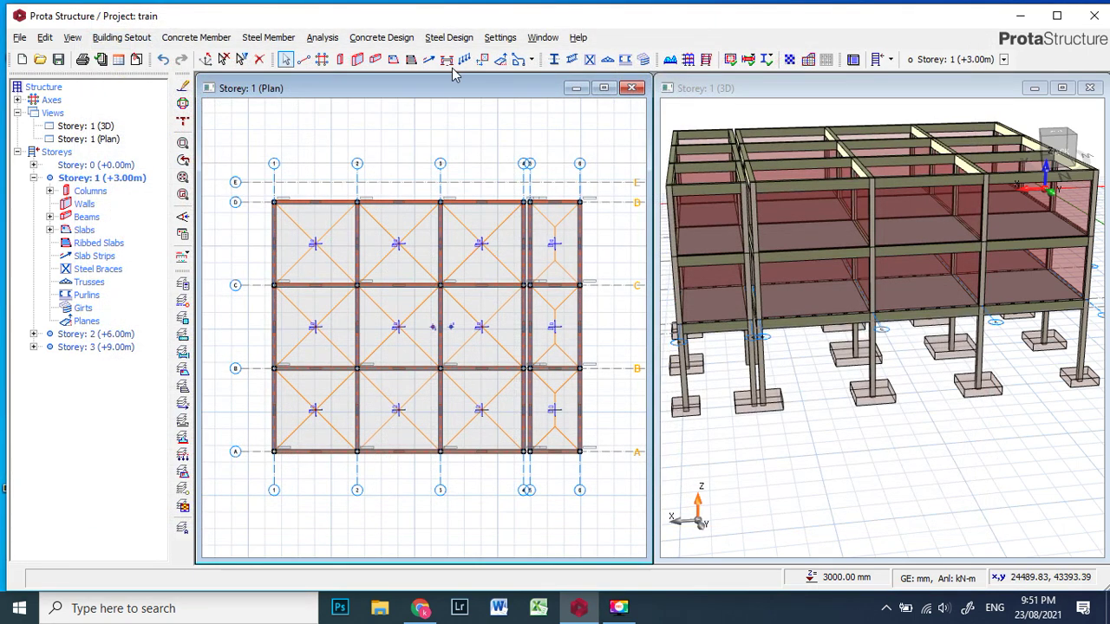
Open the beam reinforcement design for the storey beams.
{"action": "left_click", "coordinate": [381, 37]}
{"action": "mouse_move", "coordinate": [473, 71]}
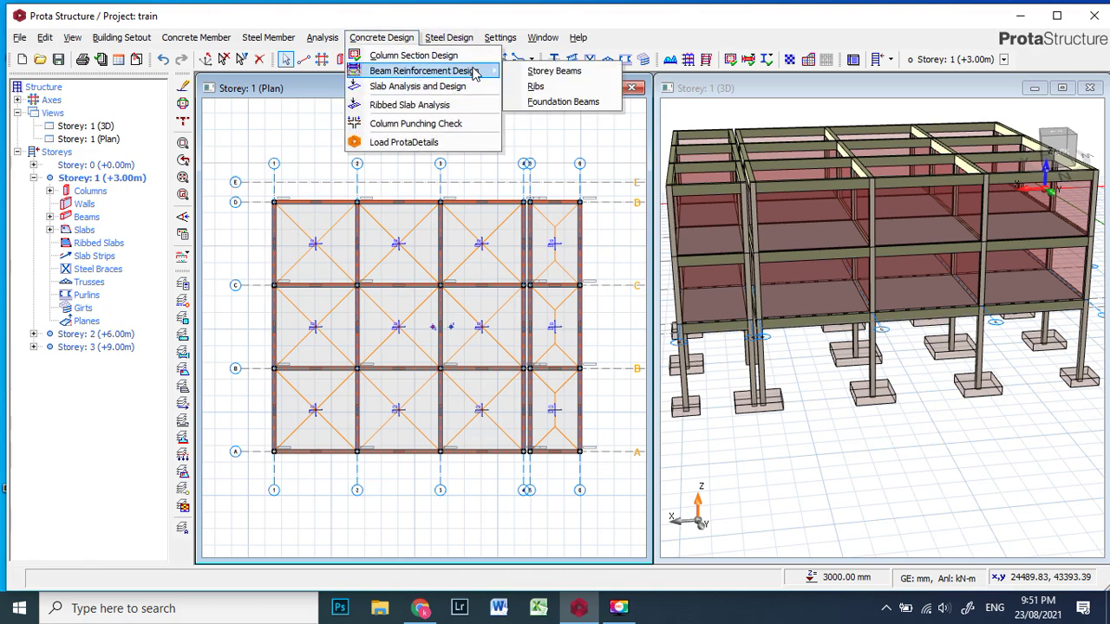
{"action": "left_click", "coordinate": [573, 72]}
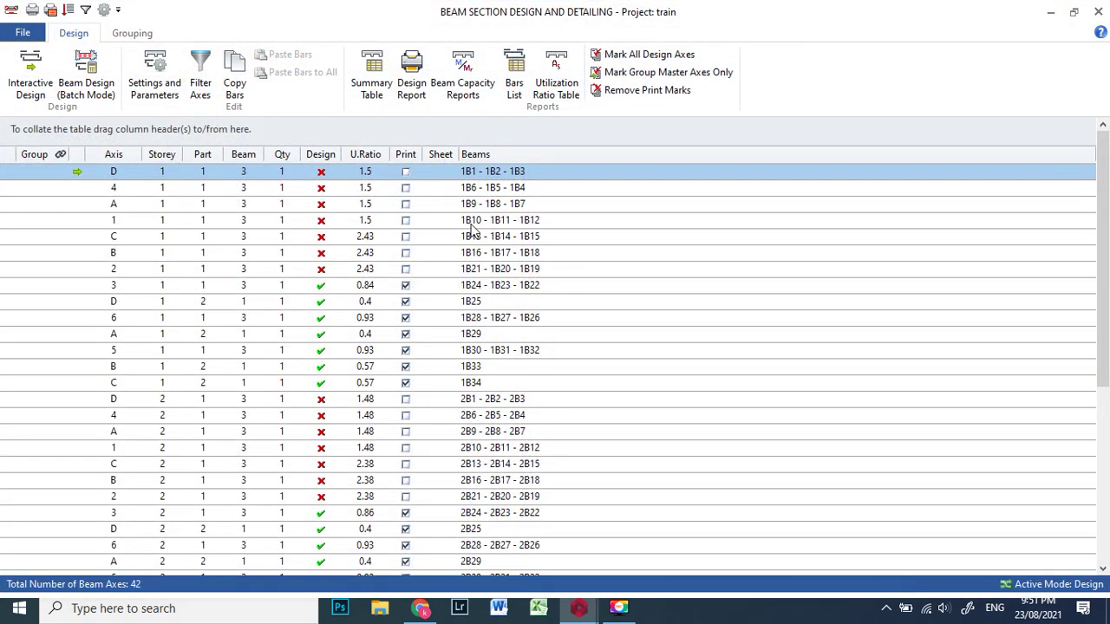
Re-select the steel bars for storey 1 beam axes D and 4 in turn and accept each reinforcement design.
{"action": "scroll", "coordinate": [382, 260], "scroll_direction": "down", "scroll_amount": 6}
{"action": "scroll", "coordinate": [363, 345], "scroll_direction": "up", "scroll_amount": 6}
{"action": "double_click", "coordinate": [330, 175]}
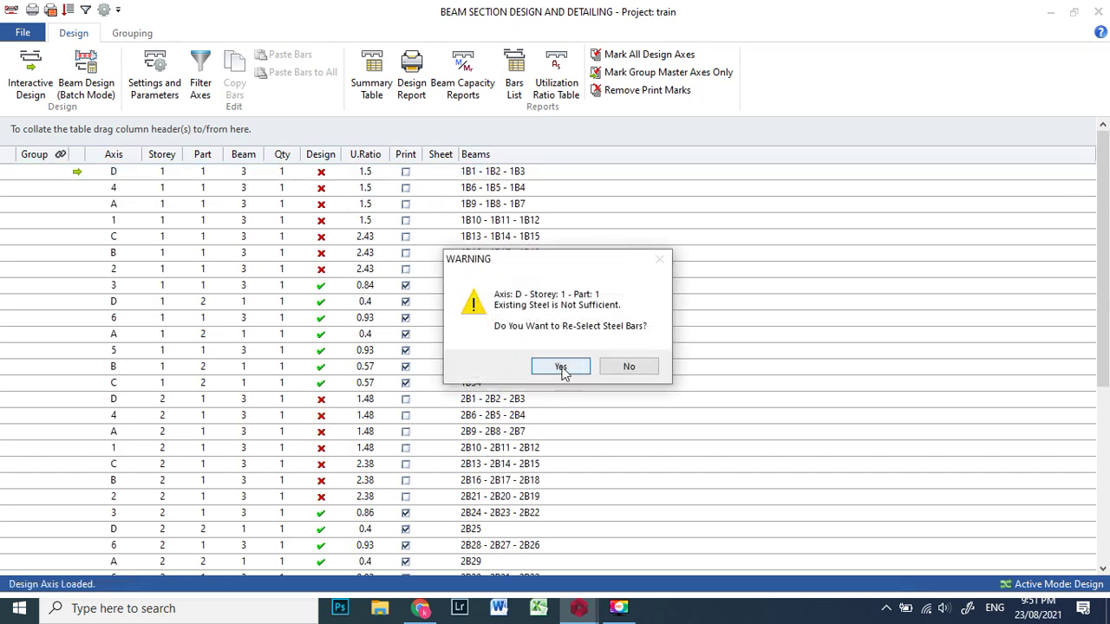
{"action": "left_click", "coordinate": [562, 367]}
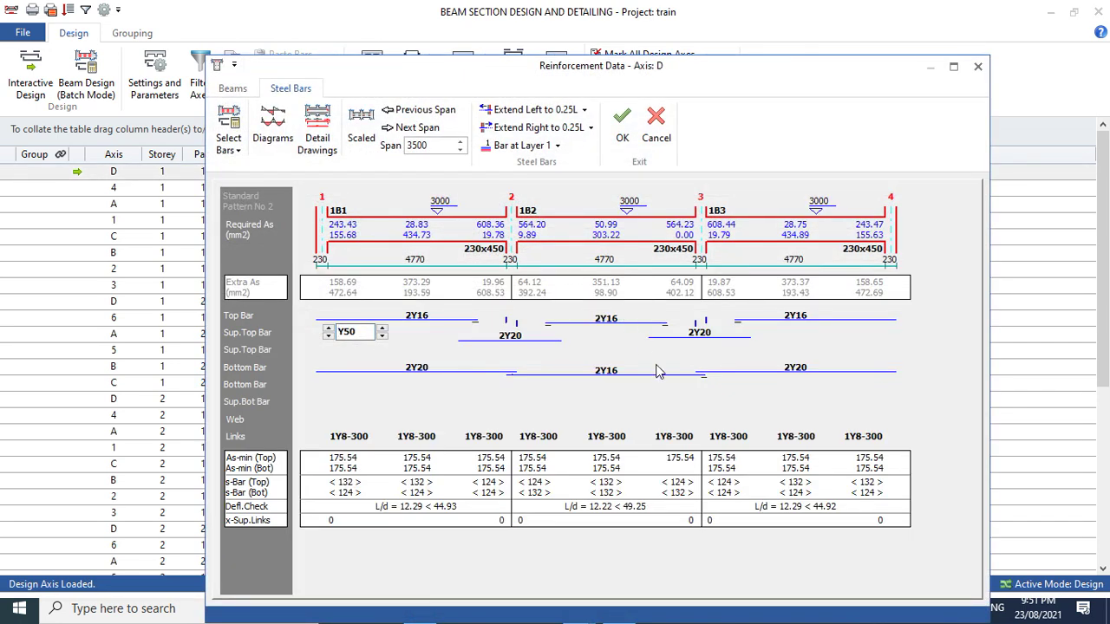
{"action": "left_click", "coordinate": [620, 135]}
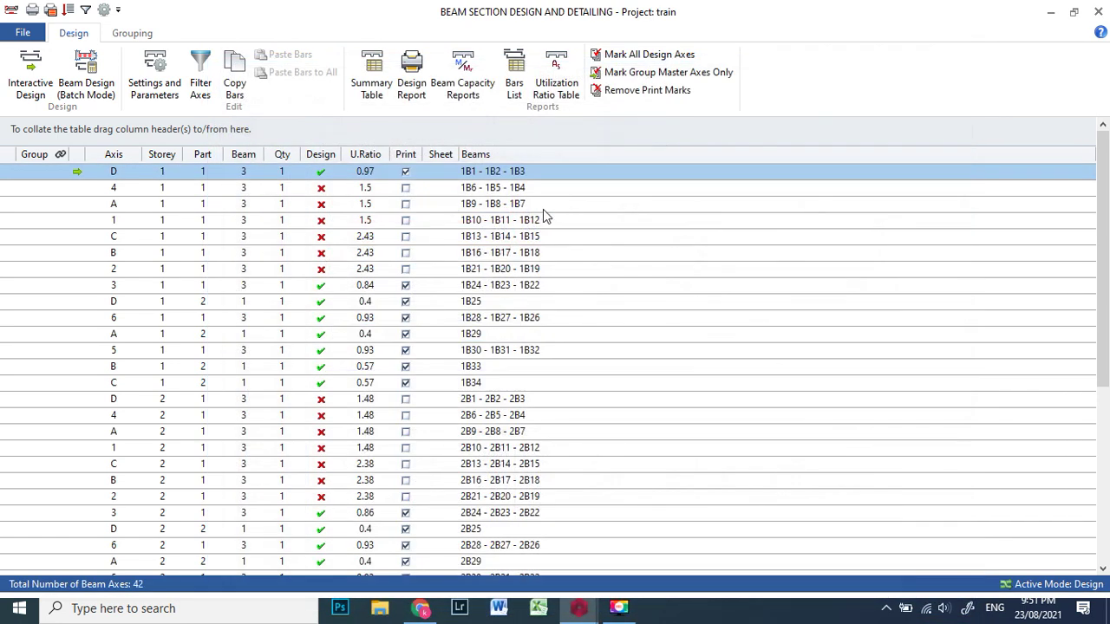
{"action": "double_click", "coordinate": [317, 195]}
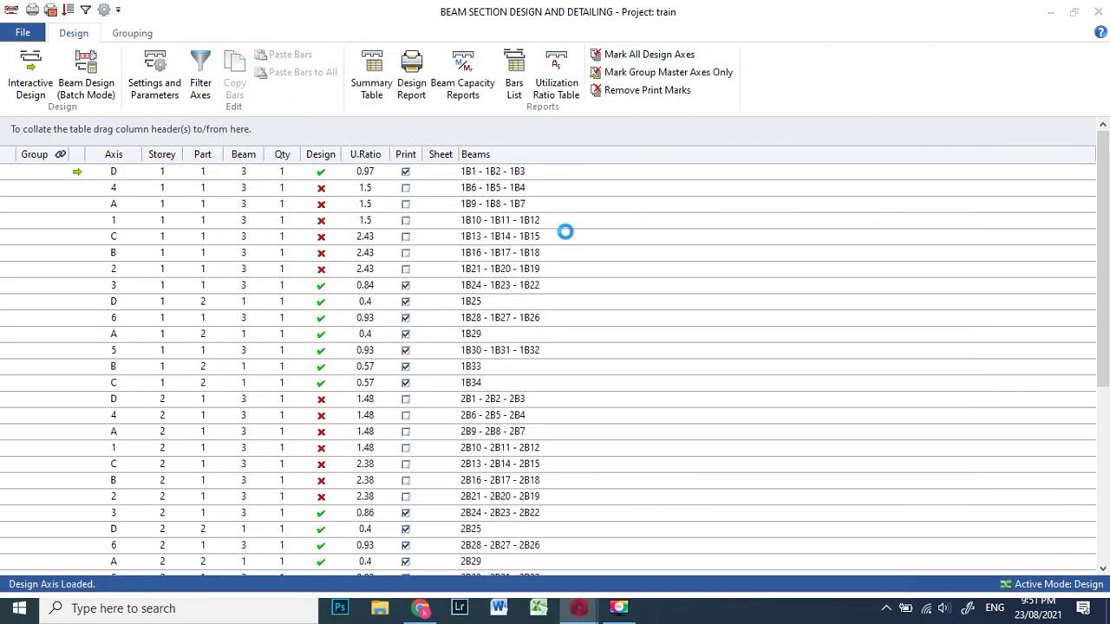
{"action": "left_click", "coordinate": [563, 366]}
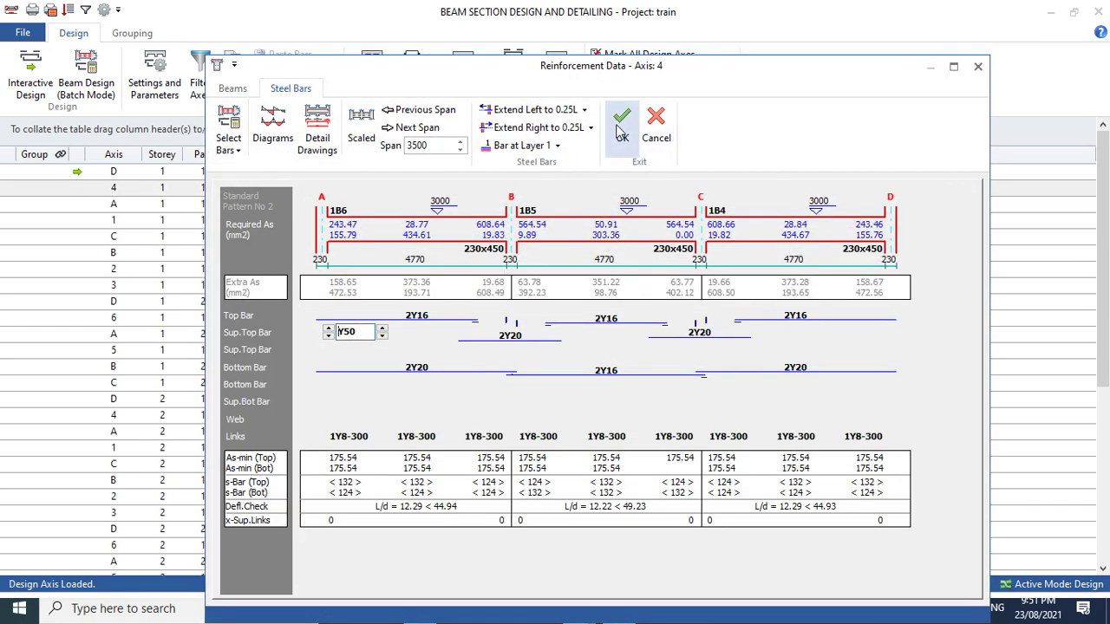
{"action": "left_click", "coordinate": [620, 135]}
Re-select the steel bars for storey 1 beam axes A and 1 in turn and accept each reinforcement design.
{"action": "double_click", "coordinate": [317, 207]}
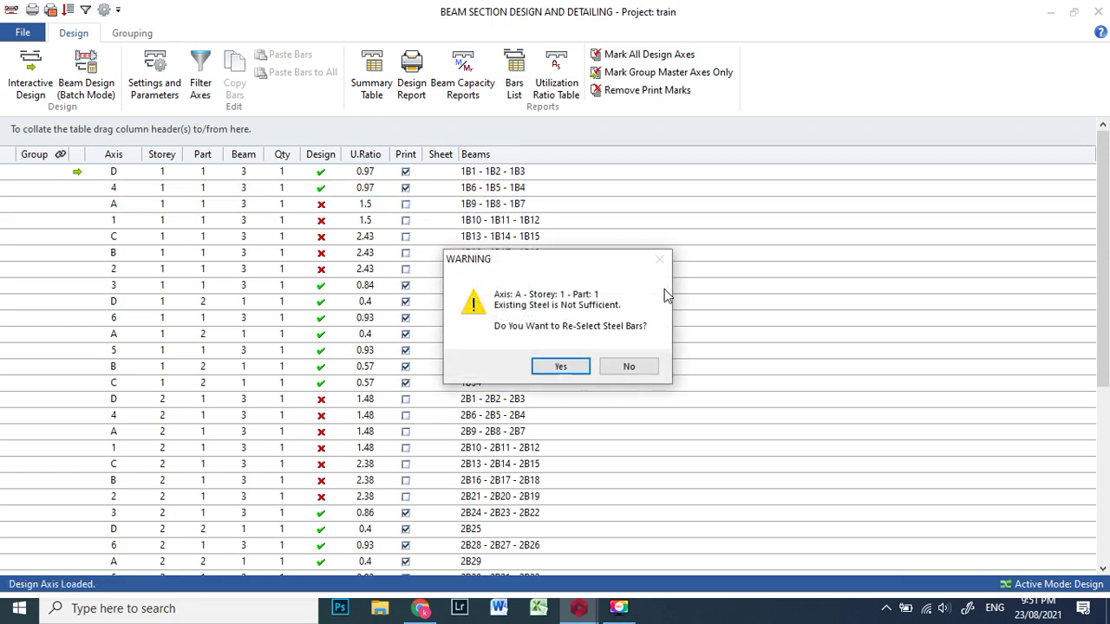
{"action": "left_click", "coordinate": [565, 368]}
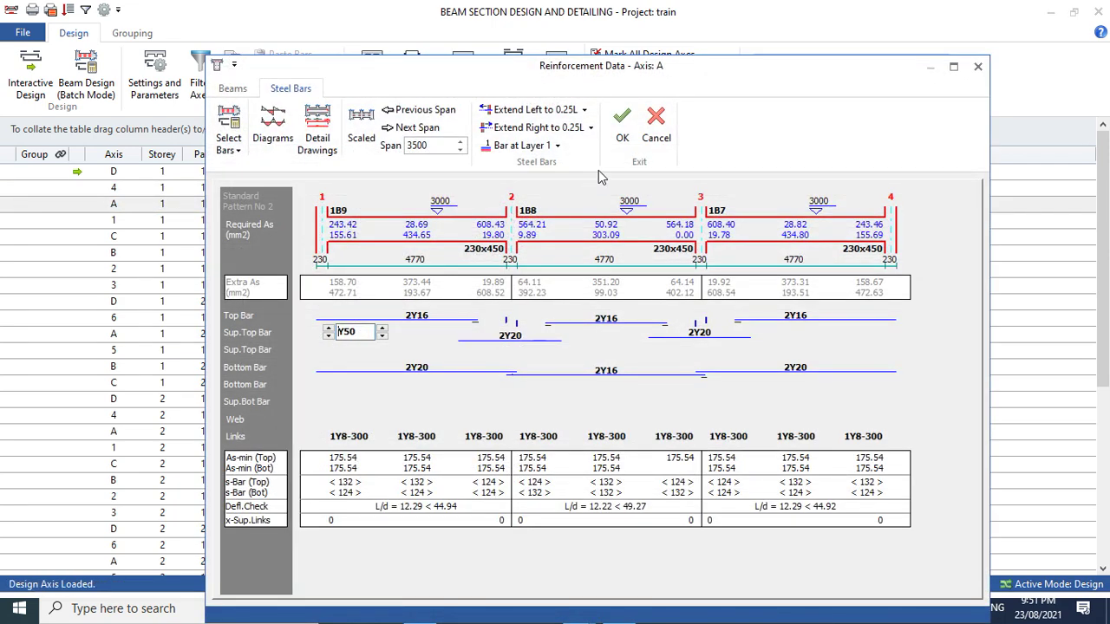
{"action": "left_click", "coordinate": [622, 126]}
{"action": "double_click", "coordinate": [321, 220]}
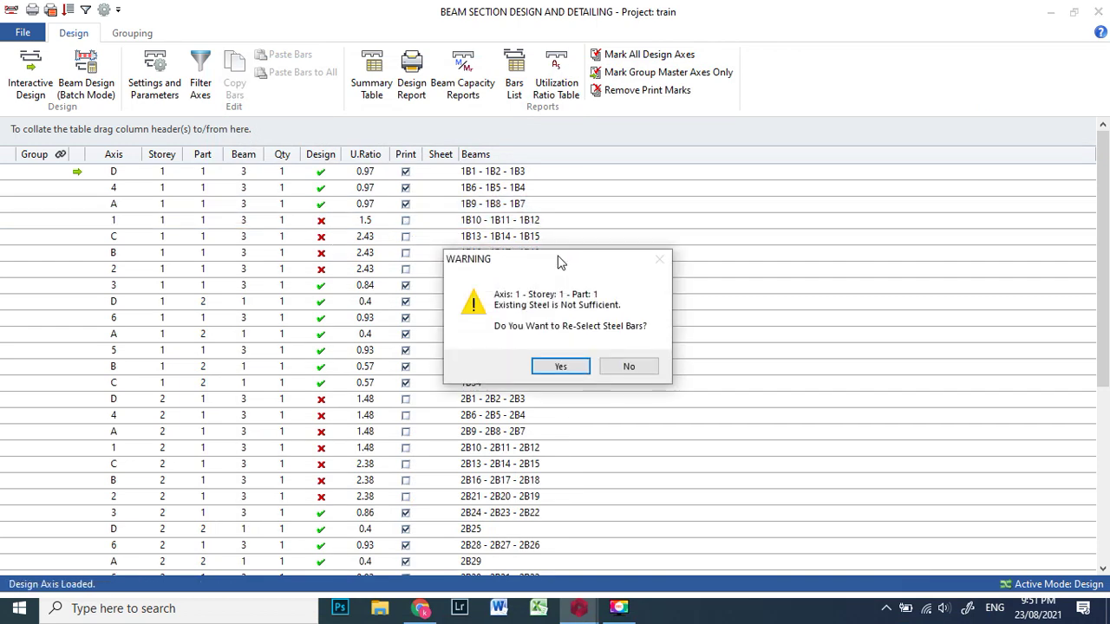
{"action": "left_click", "coordinate": [562, 366]}
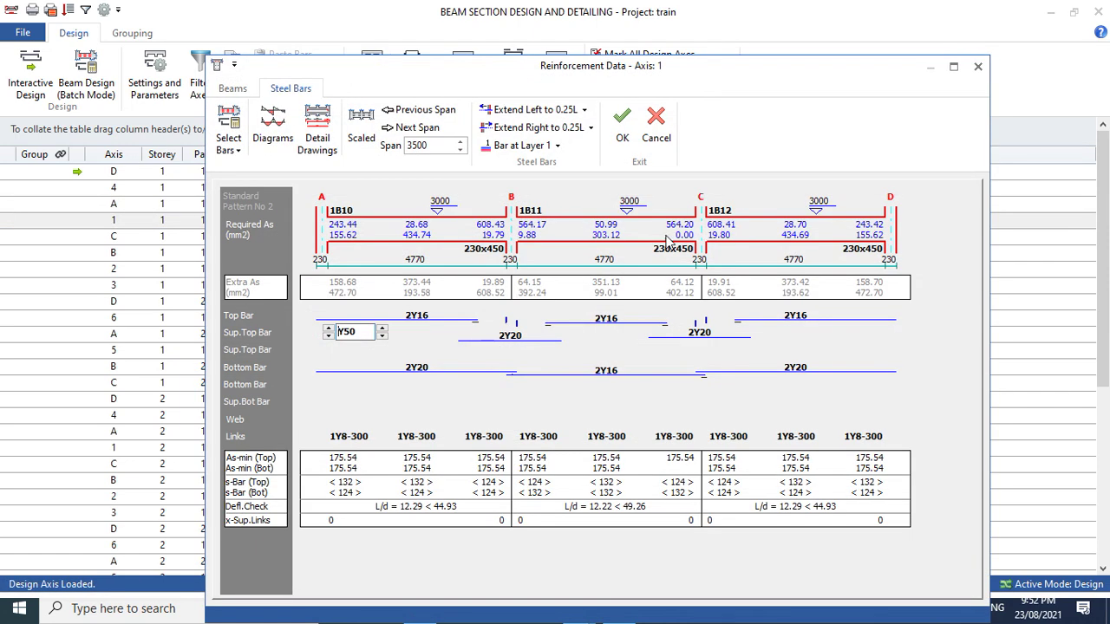
{"action": "left_click", "coordinate": [621, 123]}
Re-select the steel bars for storey 1 beam axes C, B and 2 in turn and accept each reinforcement design.
{"action": "double_click", "coordinate": [328, 238]}
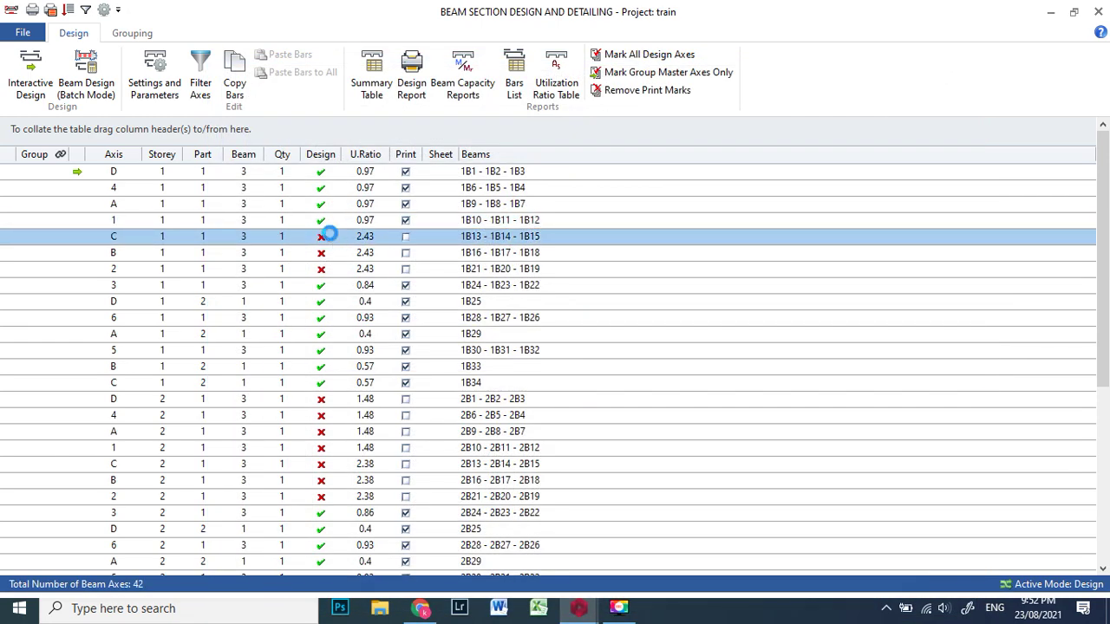
{"action": "left_click", "coordinate": [542, 368]}
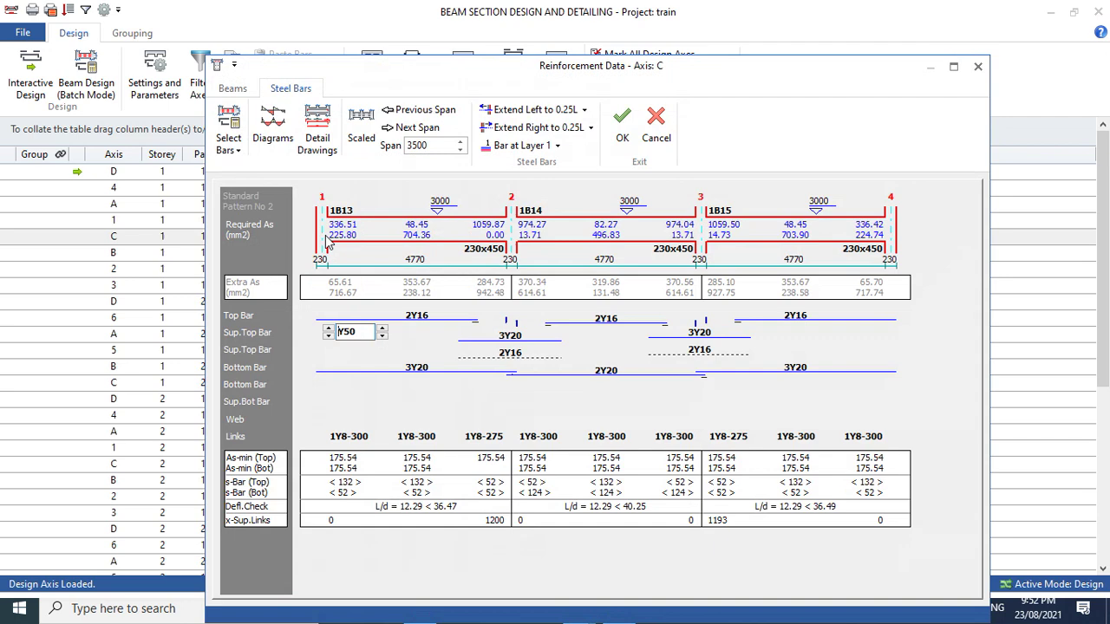
{"action": "left_click", "coordinate": [622, 123]}
{"action": "double_click", "coordinate": [328, 253]}
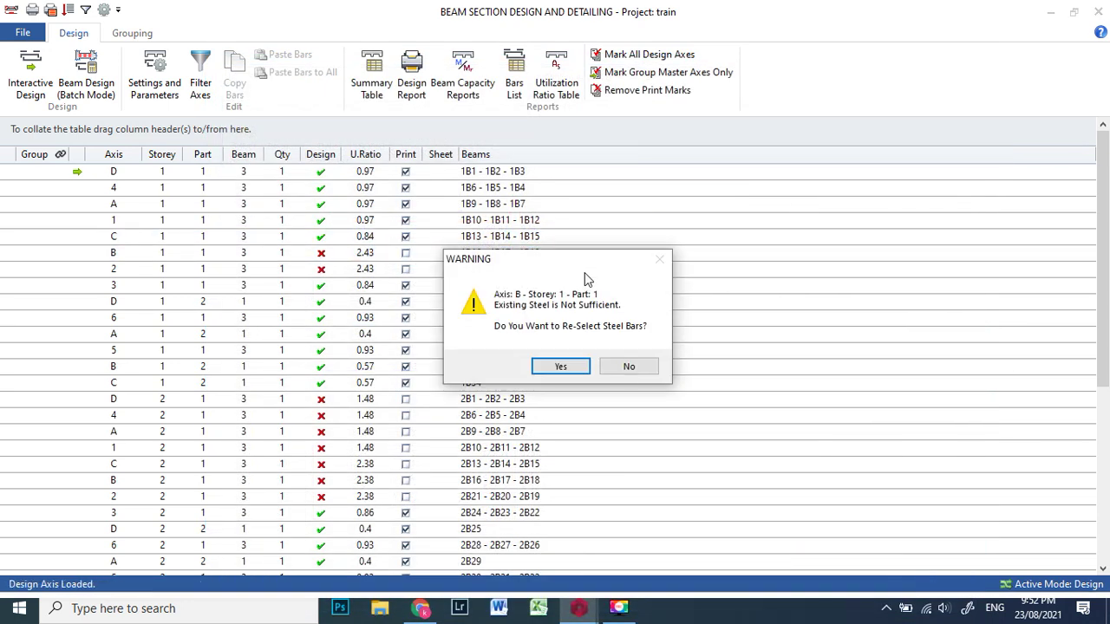
{"action": "left_click", "coordinate": [563, 364]}
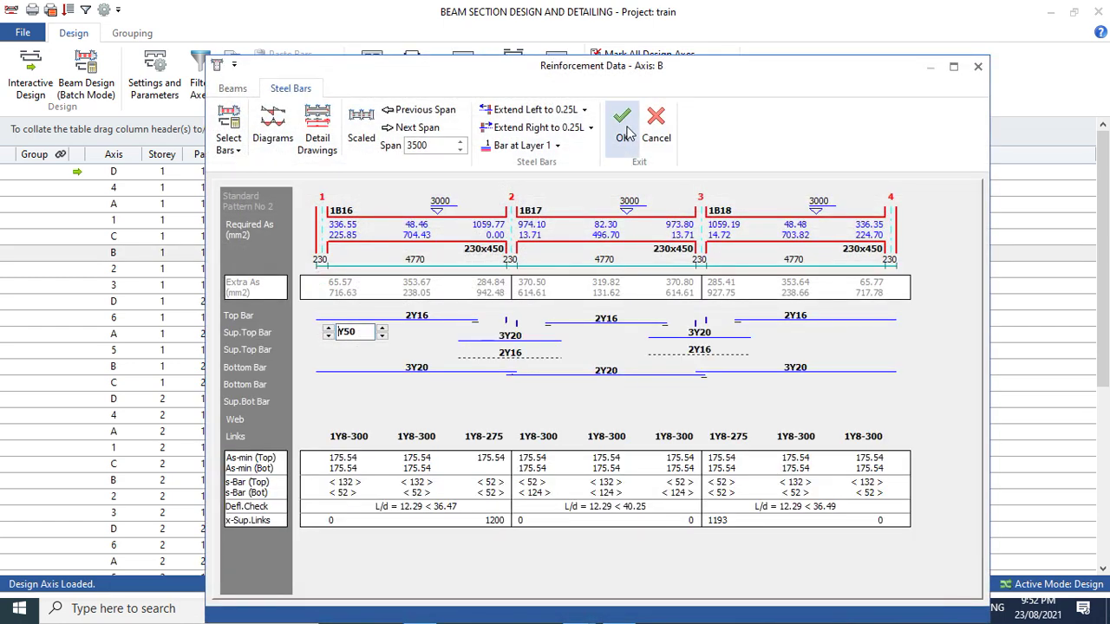
{"action": "left_click", "coordinate": [622, 128]}
{"action": "double_click", "coordinate": [323, 268]}
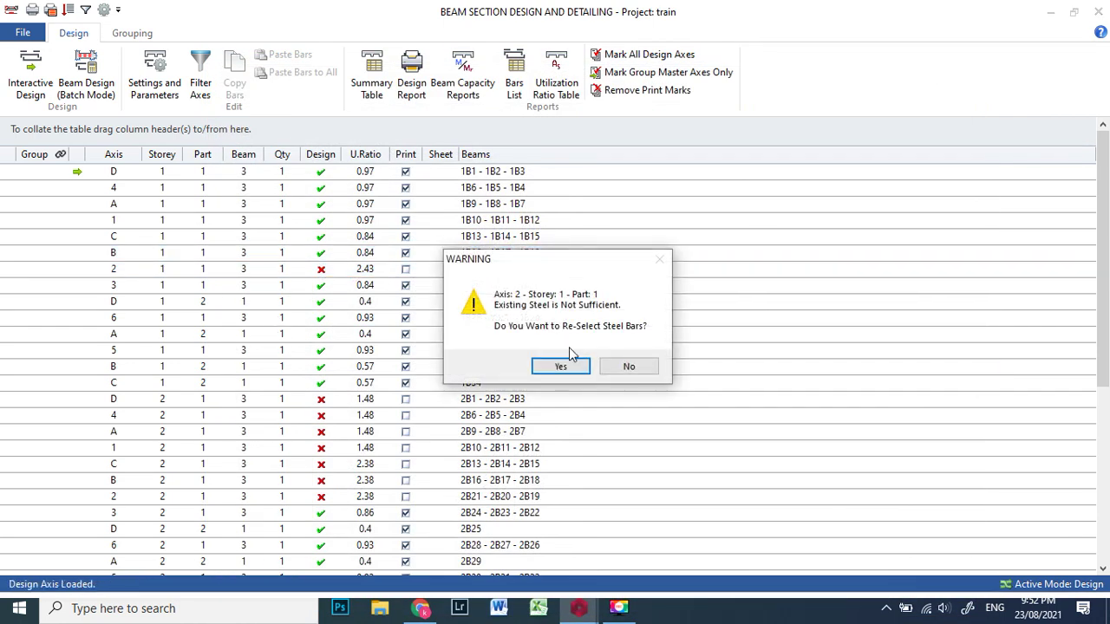
{"action": "left_click", "coordinate": [559, 366]}
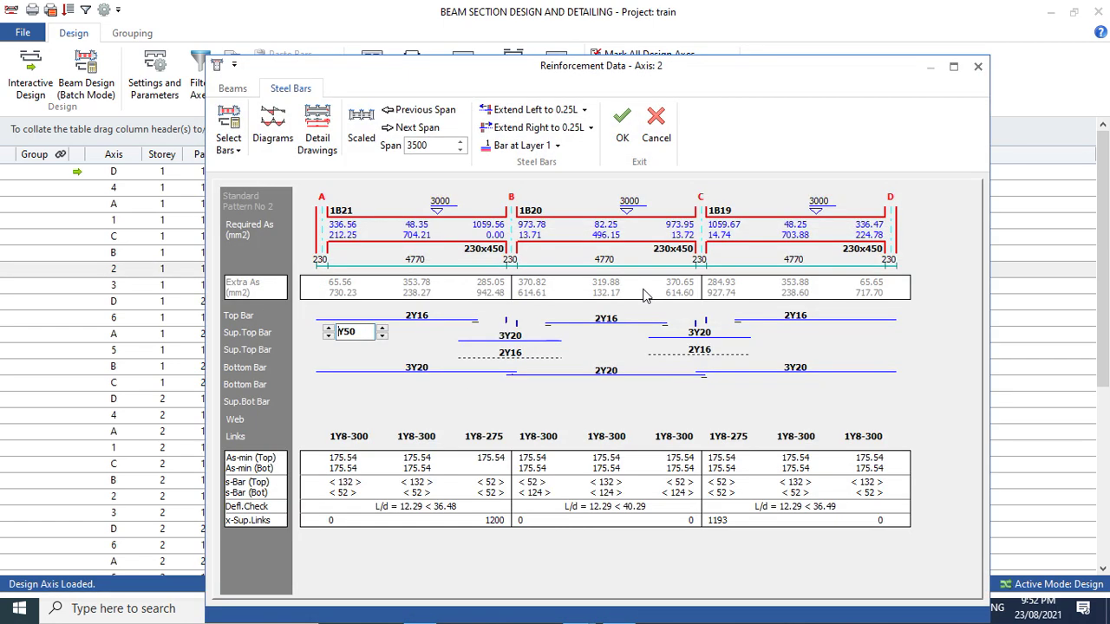
{"action": "left_click", "coordinate": [622, 129]}
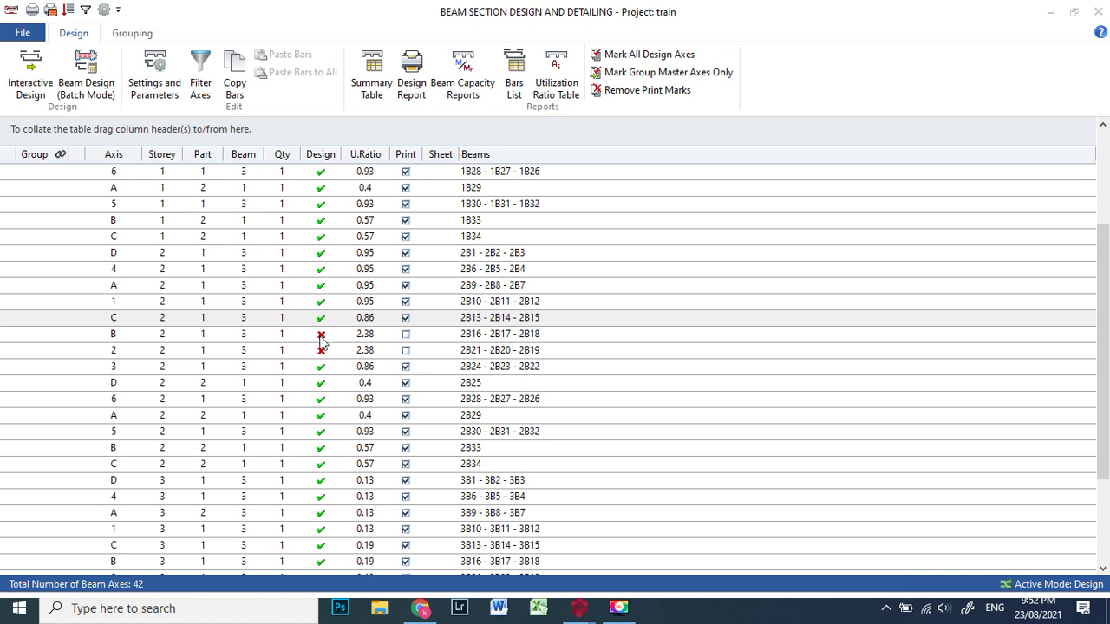
Re-select the steel bars for storey 2 beam axes B and 2 in turn and accept each reinforcement design.
{"action": "left_click", "coordinate": [321, 336]}
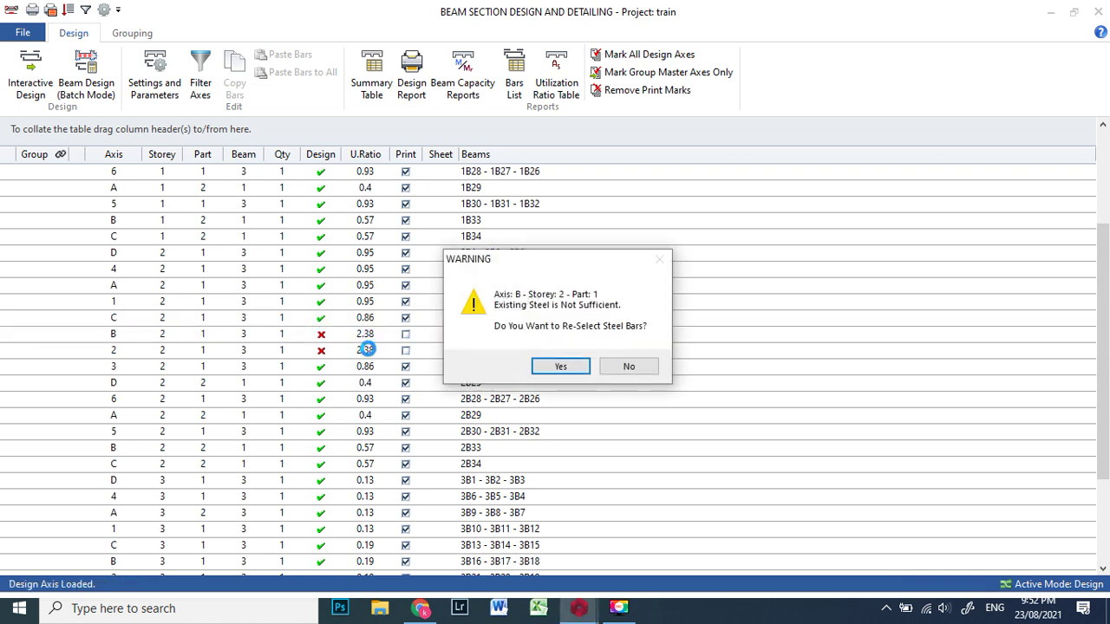
{"action": "left_click", "coordinate": [560, 366]}
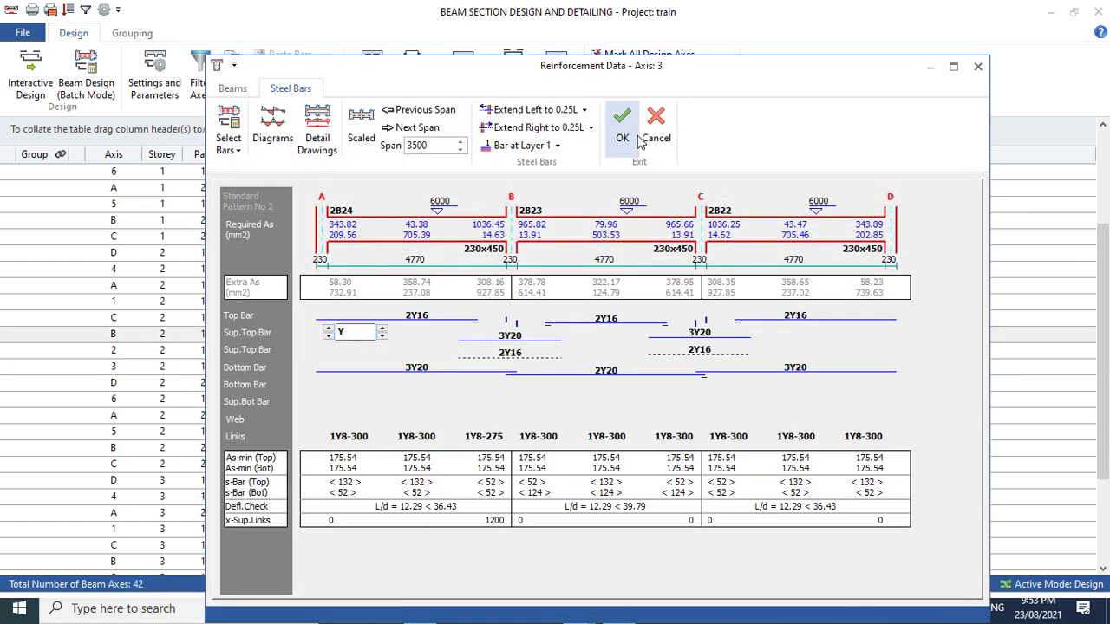
{"action": "left_click", "coordinate": [631, 140]}
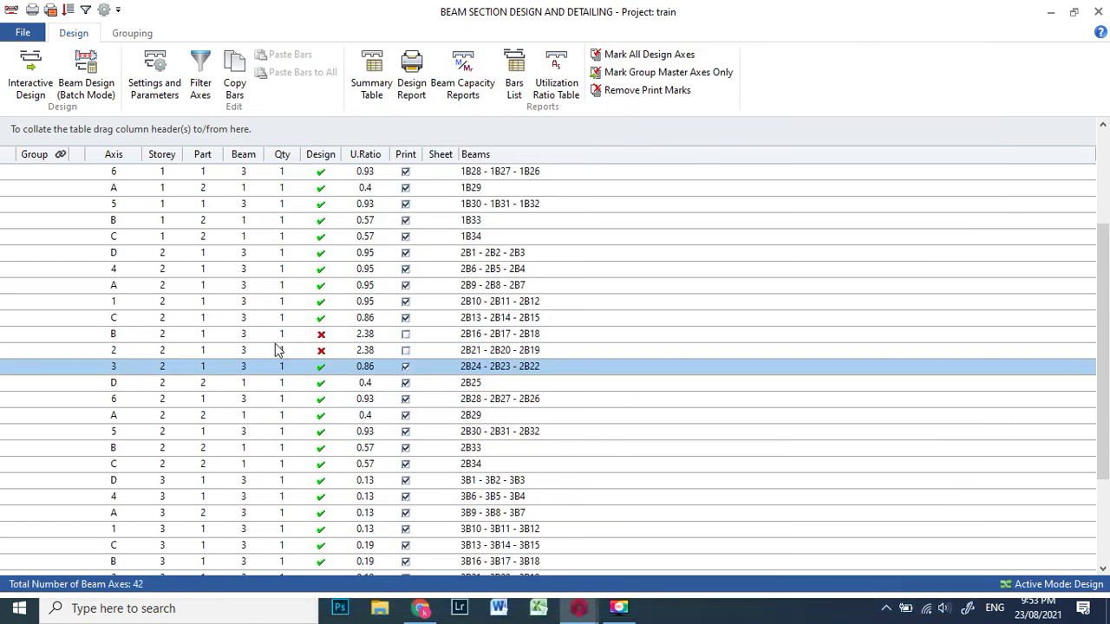
{"action": "left_click", "coordinate": [322, 336]}
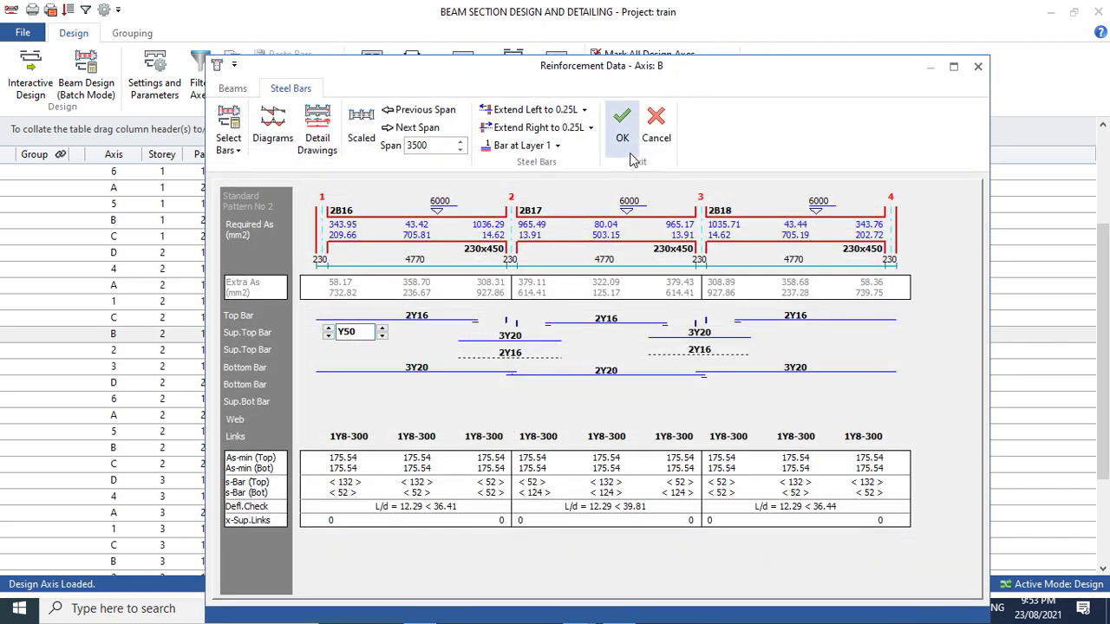
{"action": "left_click", "coordinate": [628, 139]}
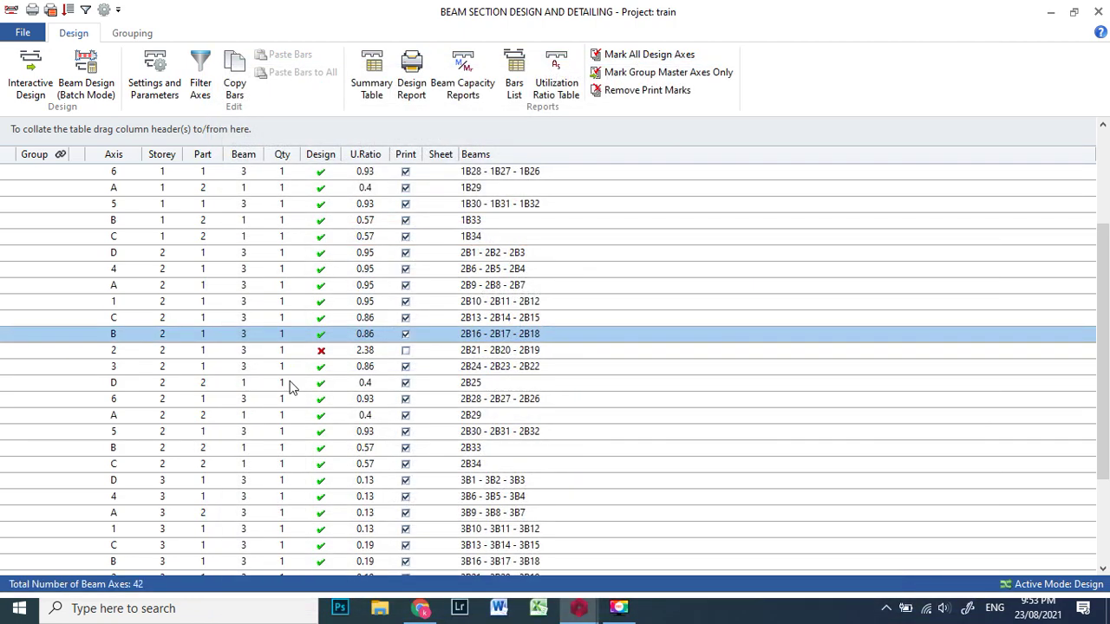
{"action": "left_click", "coordinate": [321, 351]}
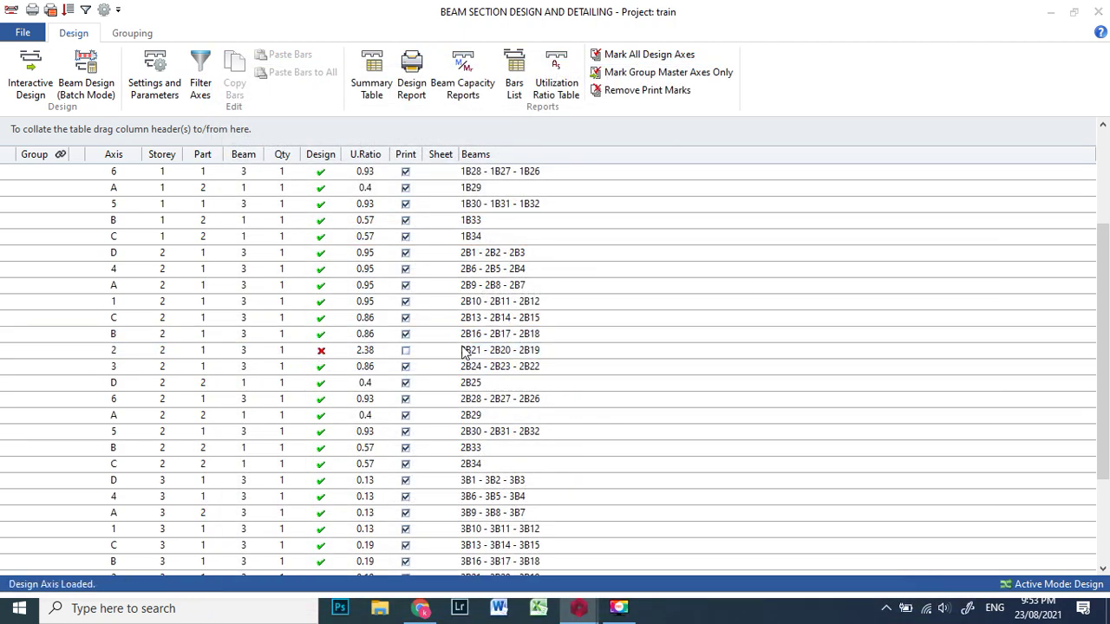
{"action": "left_click", "coordinate": [556, 367]}
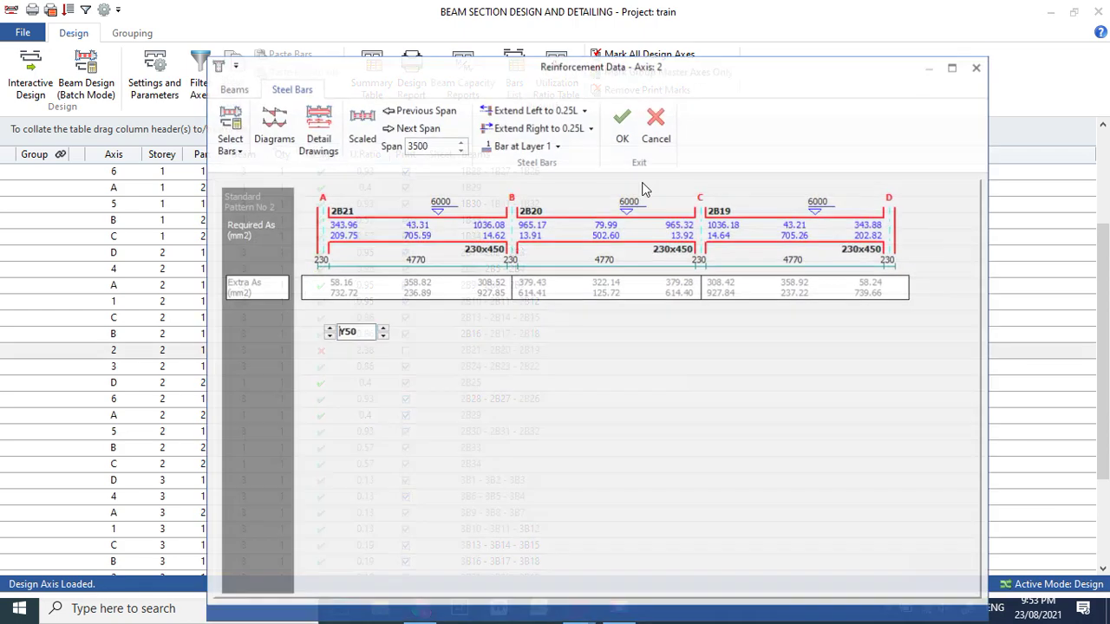
{"action": "left_click", "coordinate": [623, 130]}
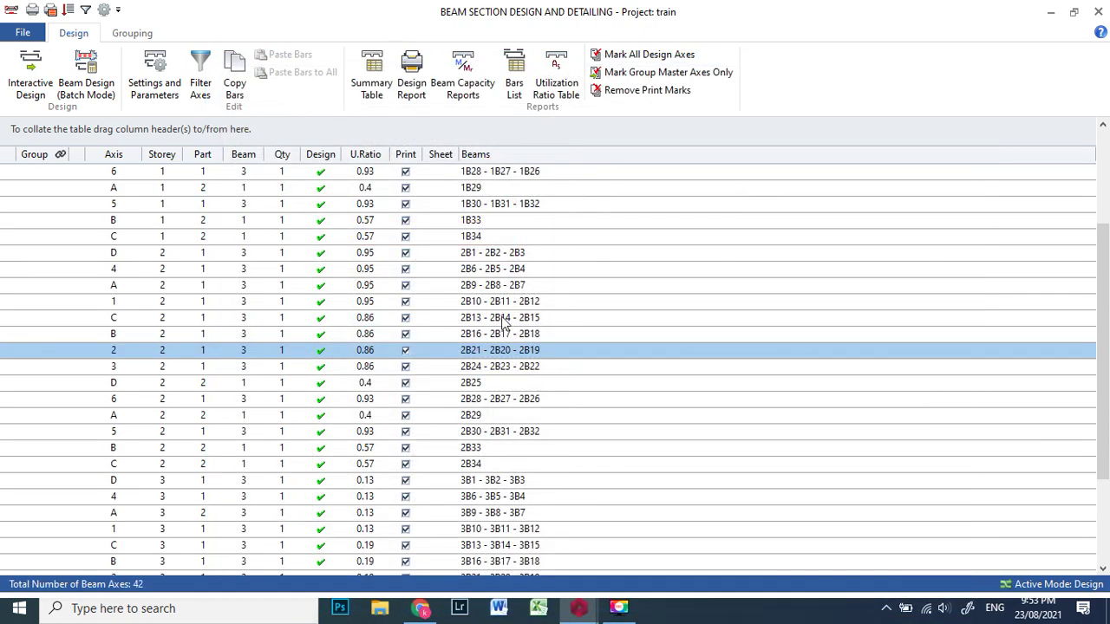
Review the design status of all beam axes in the list and close the beam section design.
{"action": "scroll", "coordinate": [471, 351], "scroll_direction": "down", "scroll_amount": 3}
{"action": "scroll", "coordinate": [471, 351], "scroll_direction": "up", "scroll_amount": 6}
{"action": "scroll", "coordinate": [459, 342], "scroll_direction": "down", "scroll_amount": 6}
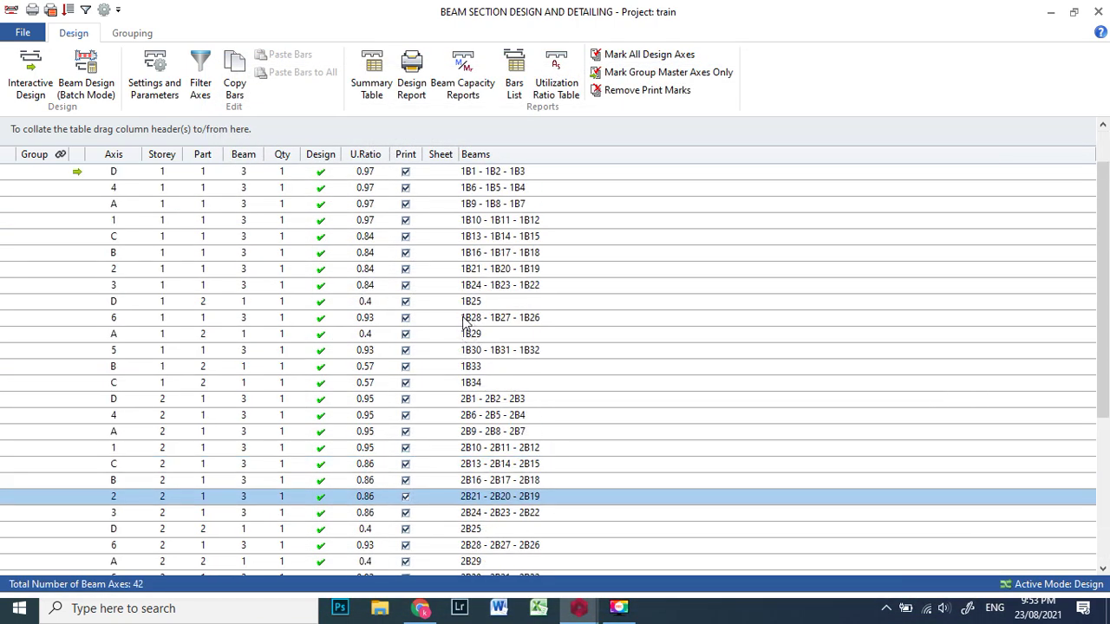
{"action": "left_click", "coordinate": [1098, 11]}
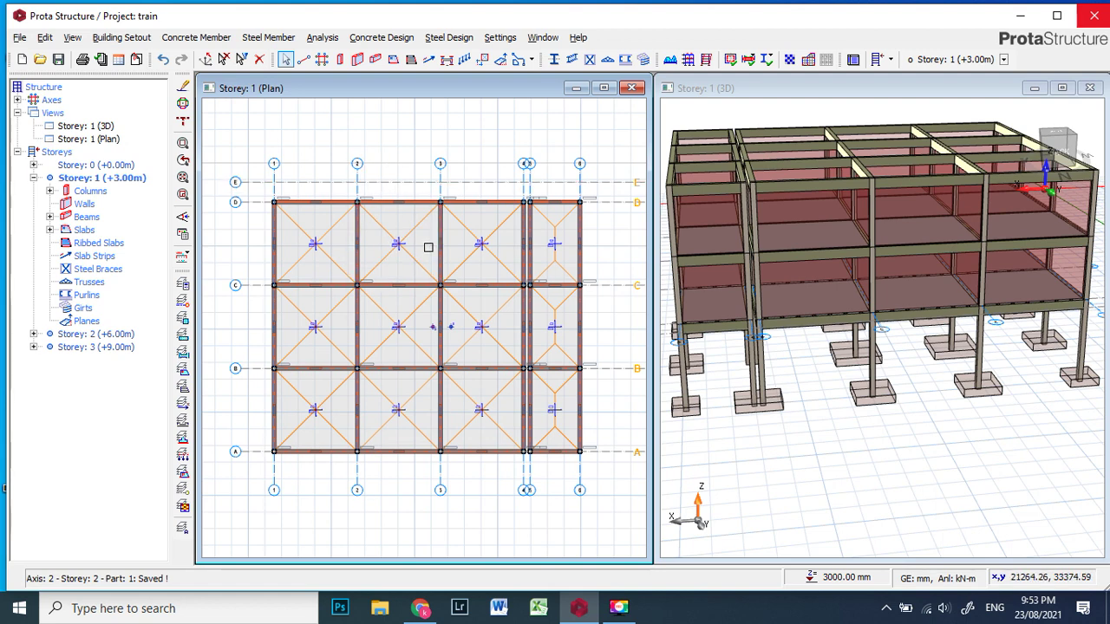
Load ProtaDetails for the concrete design, saving the project changes, and switch to the ProtaDetails window.
{"action": "left_click", "coordinate": [381, 38]}
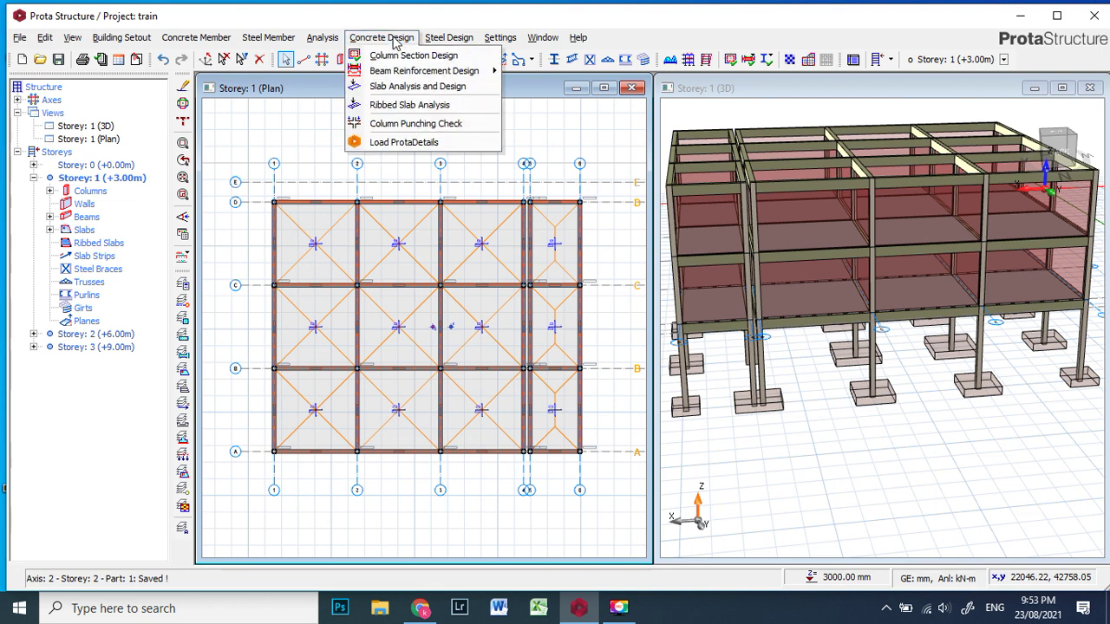
{"action": "left_click", "coordinate": [403, 142]}
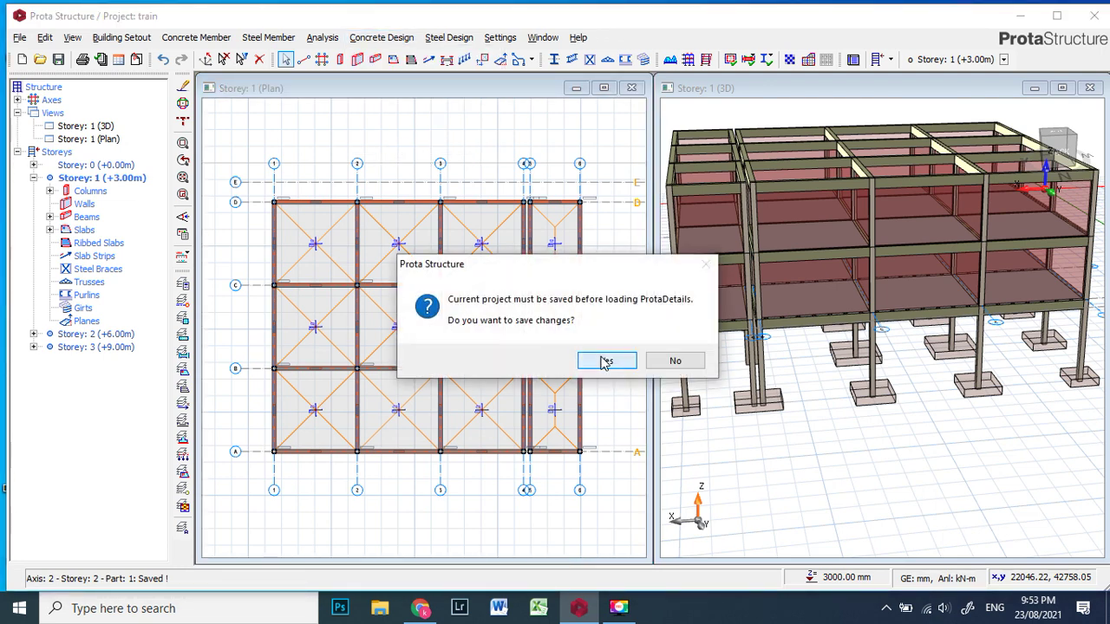
{"action": "left_click", "coordinate": [595, 359]}
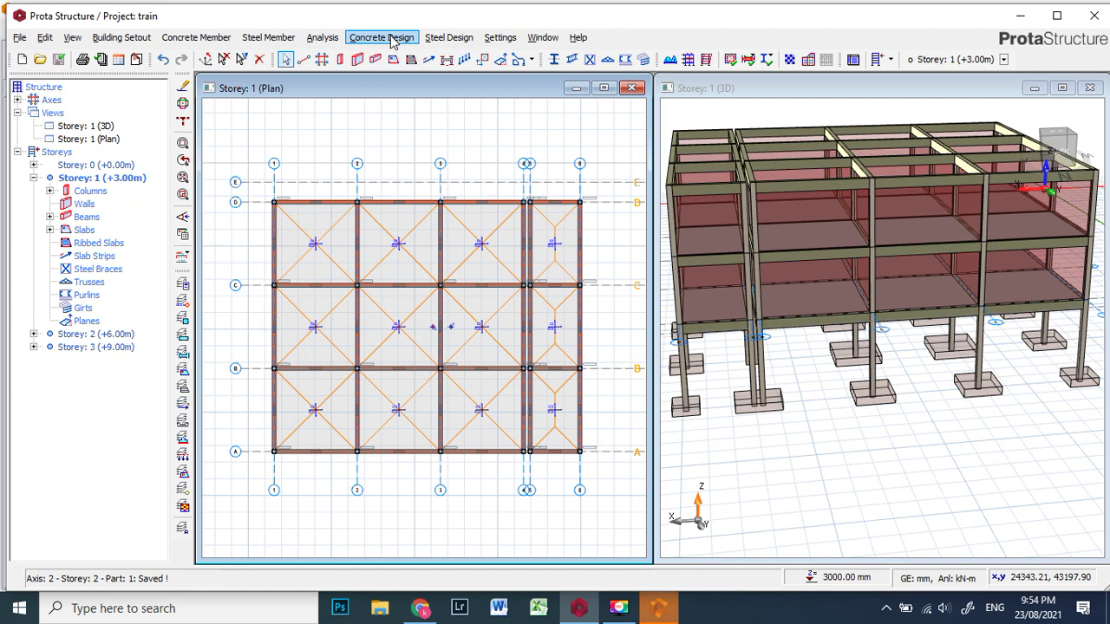
{"action": "left_click", "coordinate": [659, 610]}
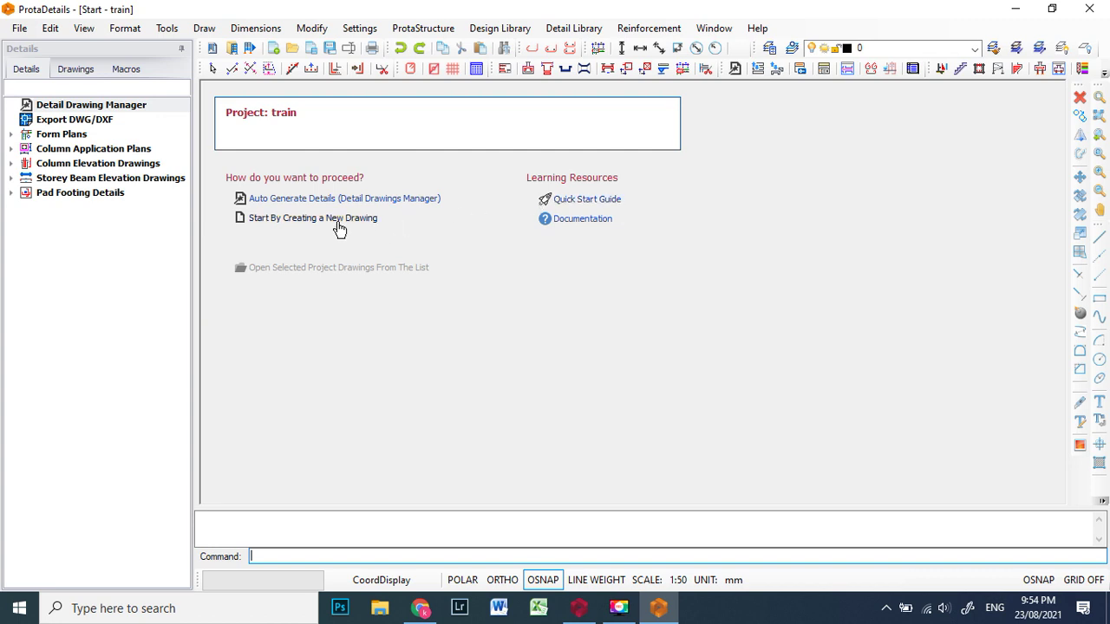
Create a new drawing and draw the foundation form plan in it at scale 1/50 with quantity table and model info.
{"action": "left_click", "coordinate": [275, 219]}
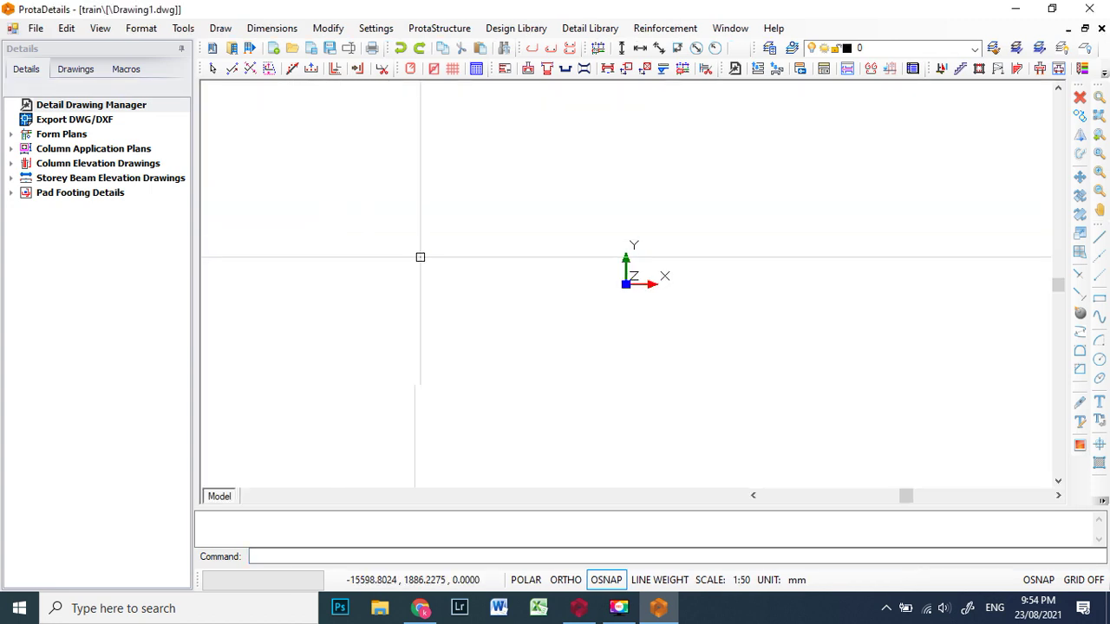
{"action": "scroll", "coordinate": [499, 223], "scroll_direction": "down", "scroll_amount": 2}
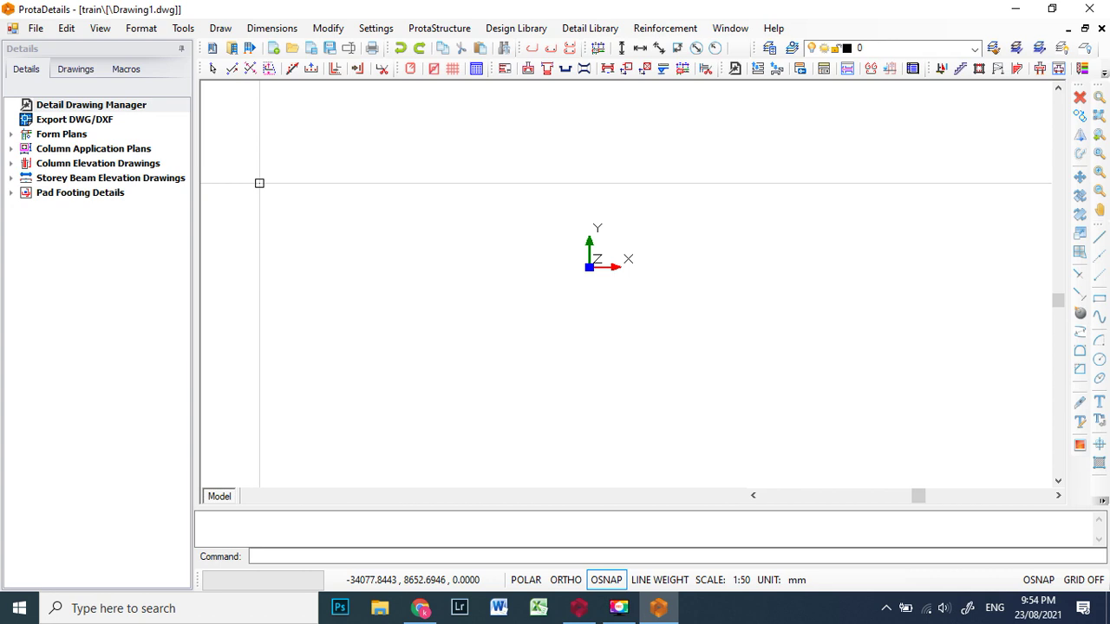
{"action": "left_click", "coordinate": [11, 135]}
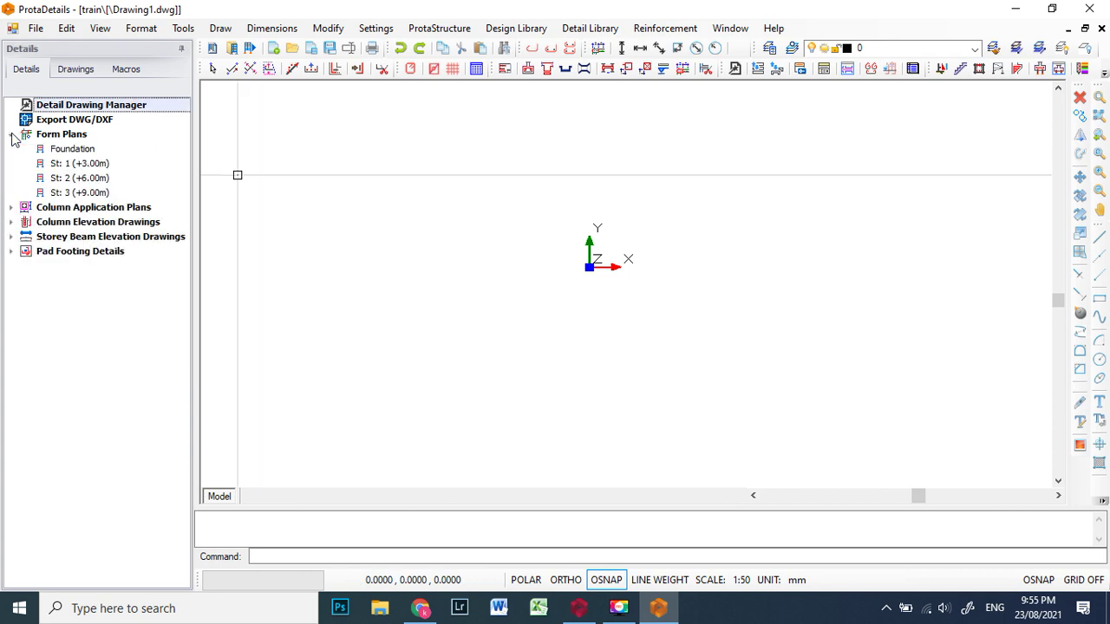
{"action": "left_click", "coordinate": [77, 151]}
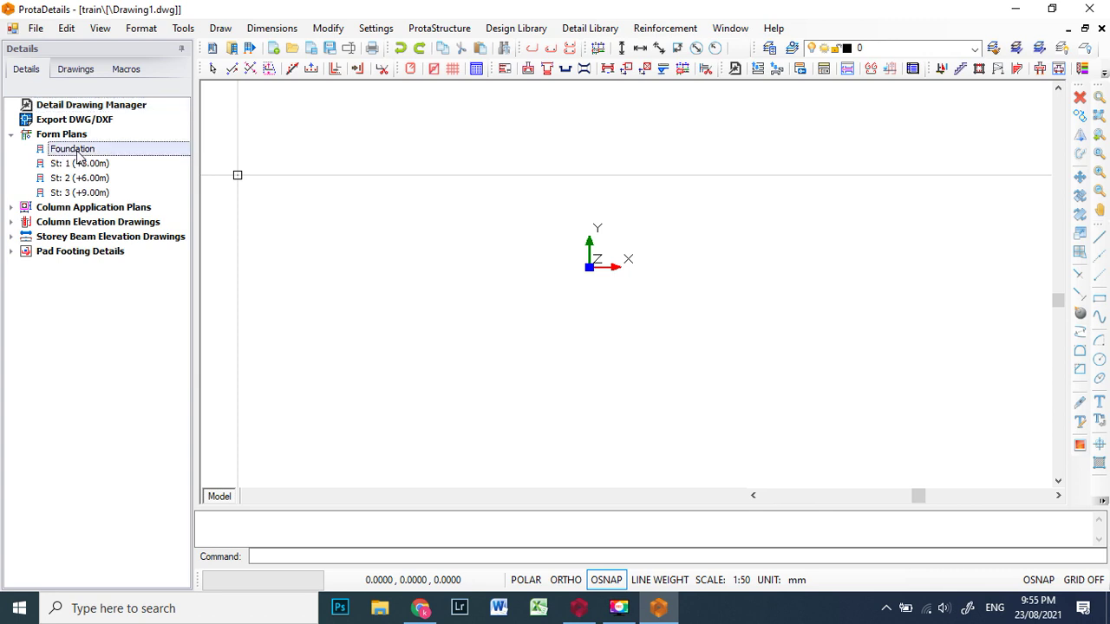
{"action": "right_click", "coordinate": [79, 155]}
{"action": "left_click", "coordinate": [116, 158]}
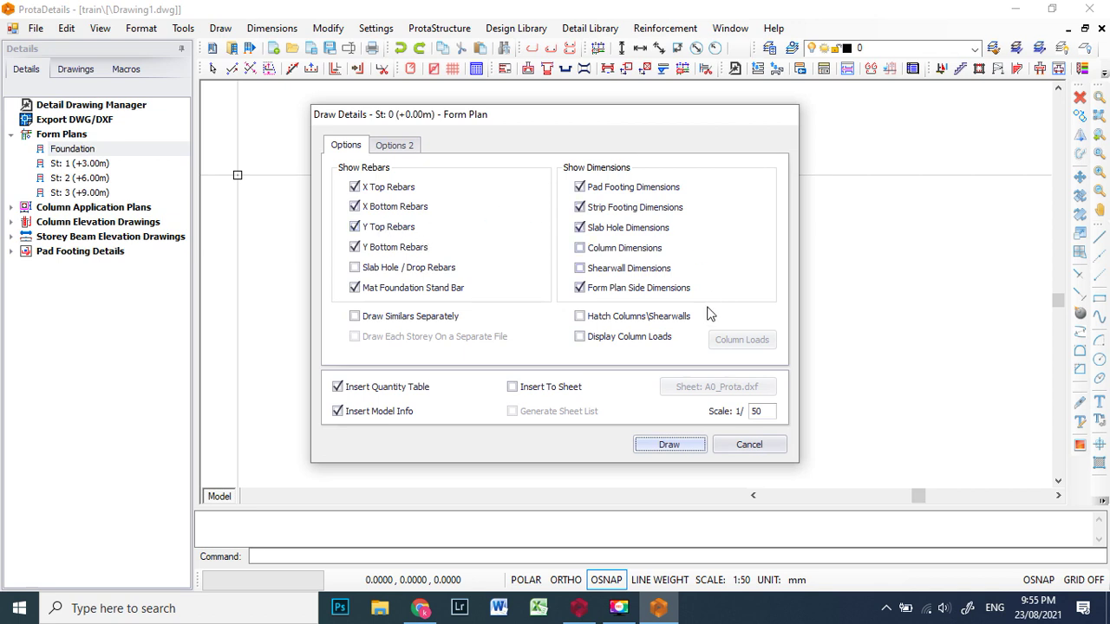
{"action": "left_click", "coordinate": [579, 289]}
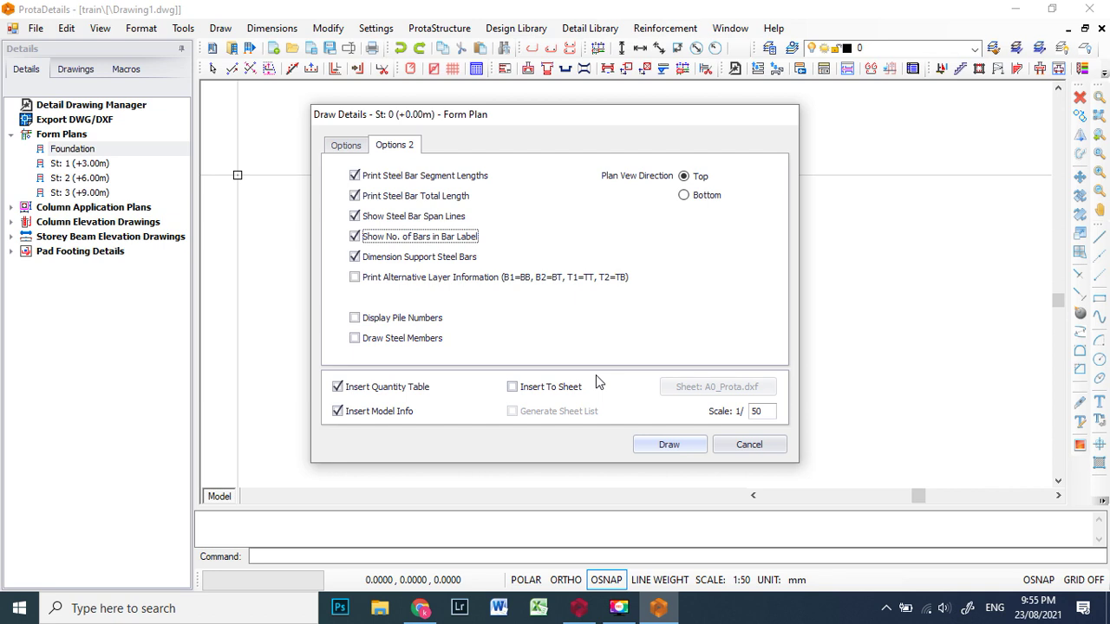
{"action": "left_click", "coordinate": [669, 445]}
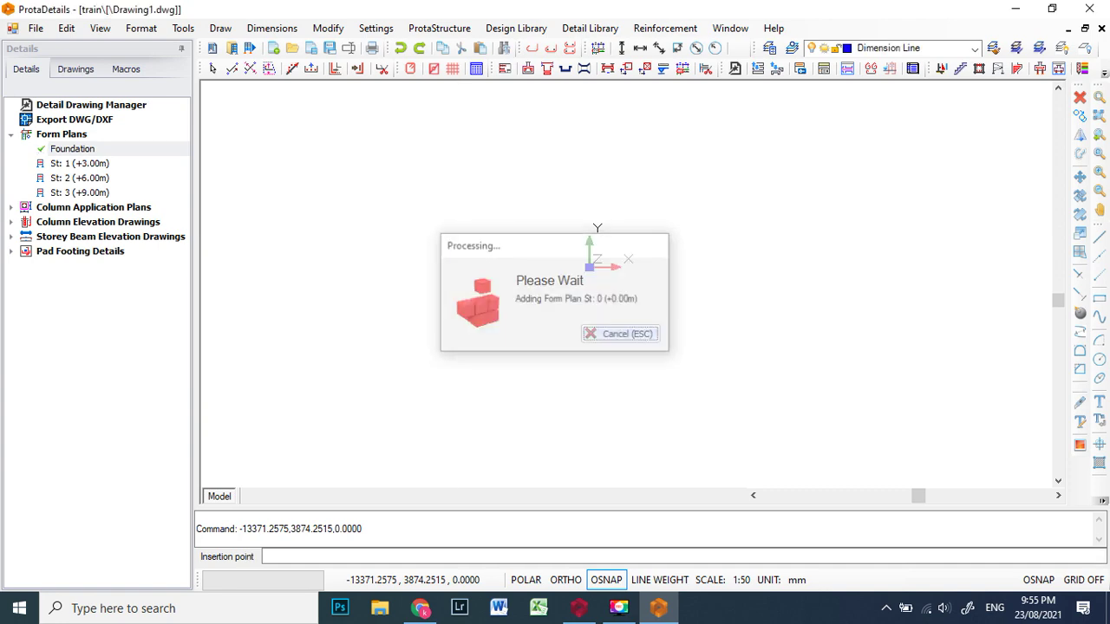
Examine the pad footings, footing dimensions and grid axes across the foundation form plan.
{"action": "scroll", "coordinate": [643, 279], "scroll_direction": "up", "scroll_amount": 3}
{"action": "scroll", "coordinate": [644, 279], "scroll_direction": "up", "scroll_amount": 2}
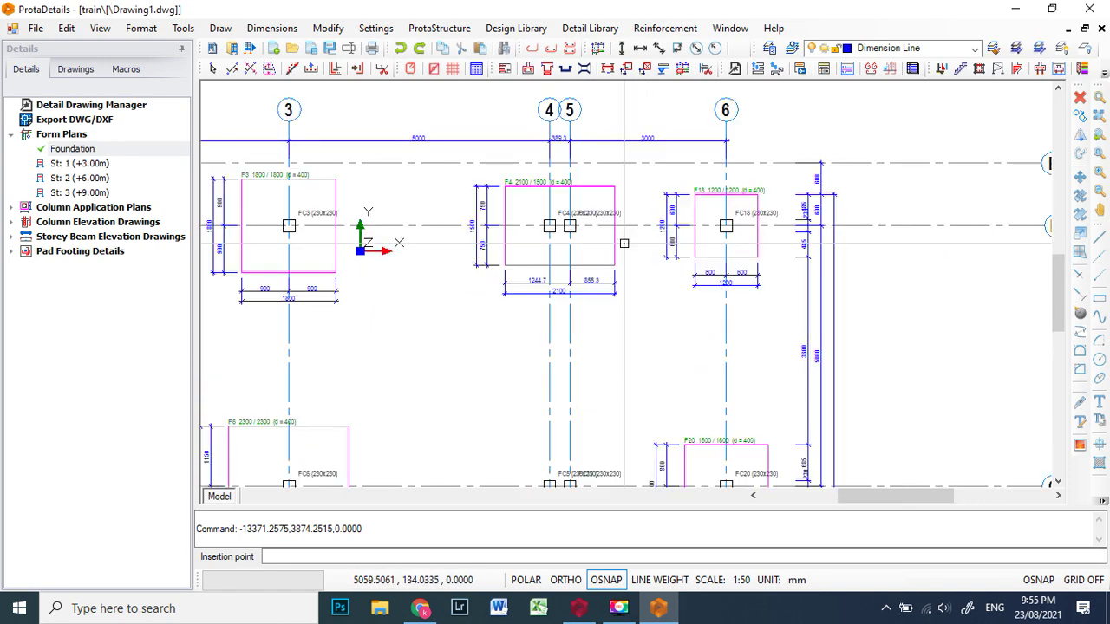
{"action": "scroll", "coordinate": [595, 260], "scroll_direction": "down", "scroll_amount": 5}
{"action": "scroll", "coordinate": [496, 205], "scroll_direction": "up", "scroll_amount": 2}
{"action": "scroll", "coordinate": [496, 206], "scroll_direction": "up", "scroll_amount": 2}
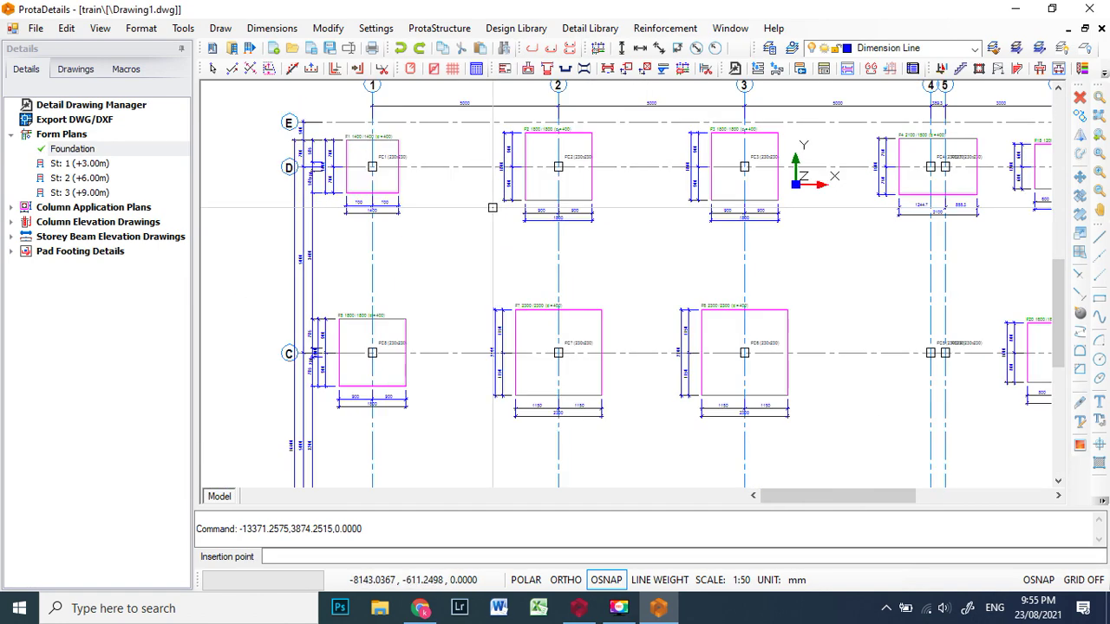
{"action": "scroll", "coordinate": [677, 208], "scroll_direction": "down", "scroll_amount": 5}
{"action": "scroll", "coordinate": [646, 371], "scroll_direction": "up", "scroll_amount": 3}
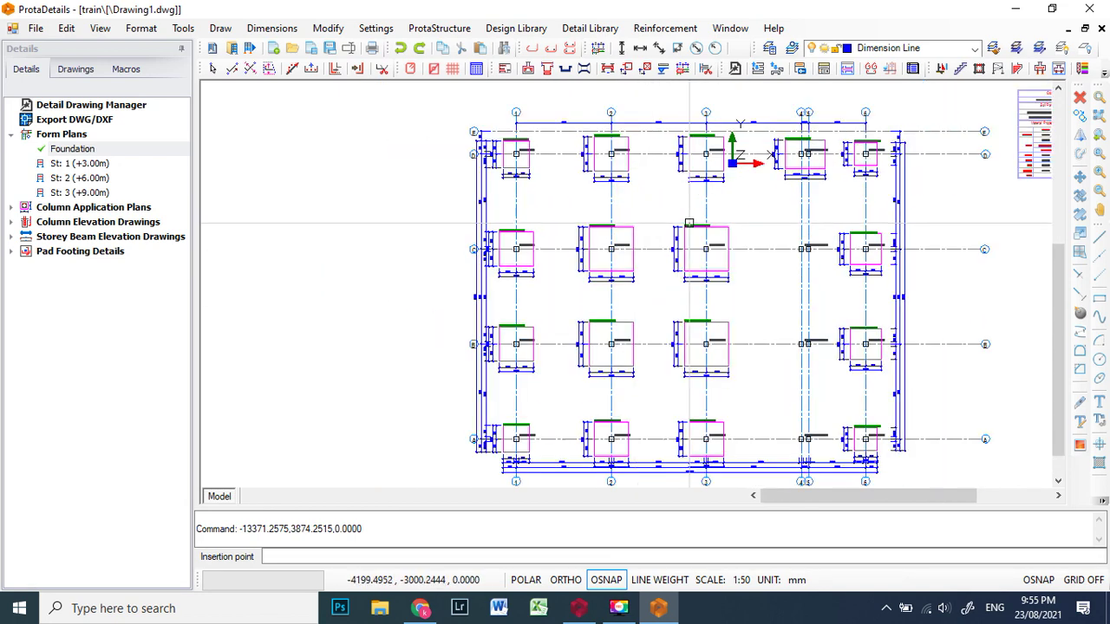
{"action": "scroll", "coordinate": [677, 277], "scroll_direction": "down", "scroll_amount": 2}
{"action": "scroll", "coordinate": [694, 338], "scroll_direction": "up", "scroll_amount": 2}
{"action": "scroll", "coordinate": [598, 245], "scroll_direction": "down", "scroll_amount": 2}
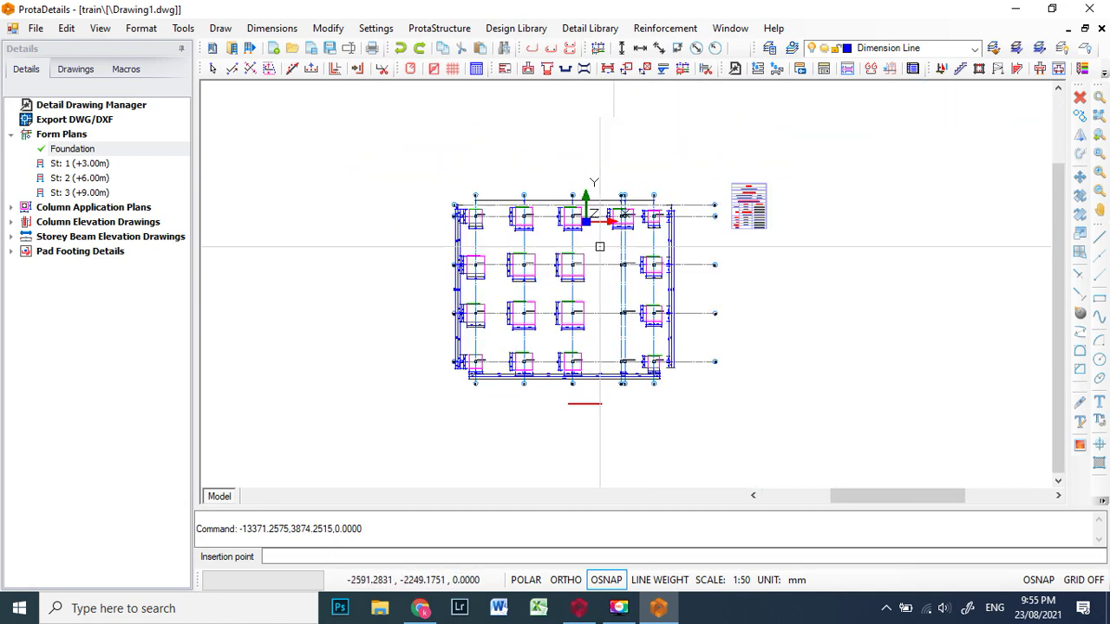
{"action": "scroll", "coordinate": [624, 271], "scroll_direction": "up", "scroll_amount": 2}
{"action": "scroll", "coordinate": [624, 272], "scroll_direction": "up", "scroll_amount": 2}
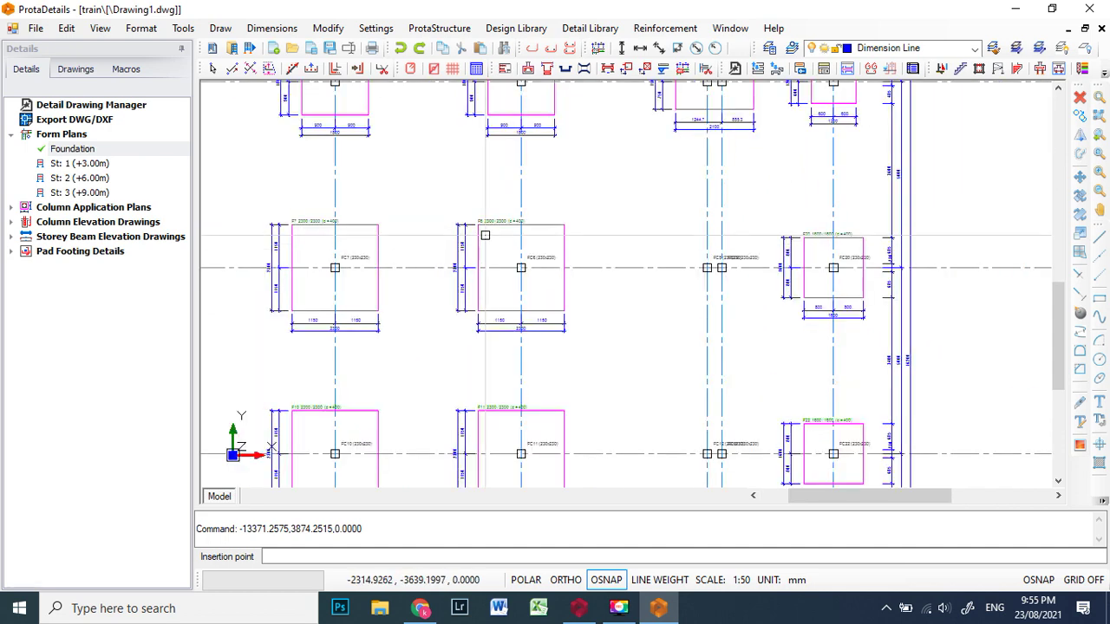
{"action": "scroll", "coordinate": [701, 250], "scroll_direction": "down", "scroll_amount": 1}
{"action": "scroll", "coordinate": [664, 230], "scroll_direction": "down", "scroll_amount": 3}
{"action": "scroll", "coordinate": [663, 230], "scroll_direction": "up", "scroll_amount": 4}
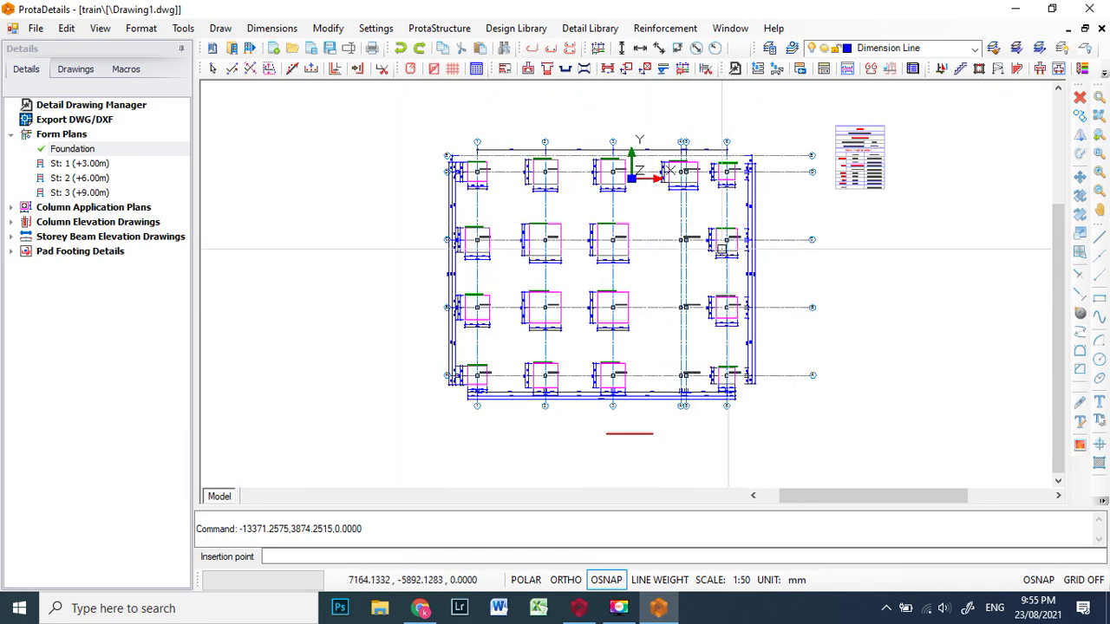
{"action": "scroll", "coordinate": [661, 287], "scroll_direction": "down", "scroll_amount": 3}
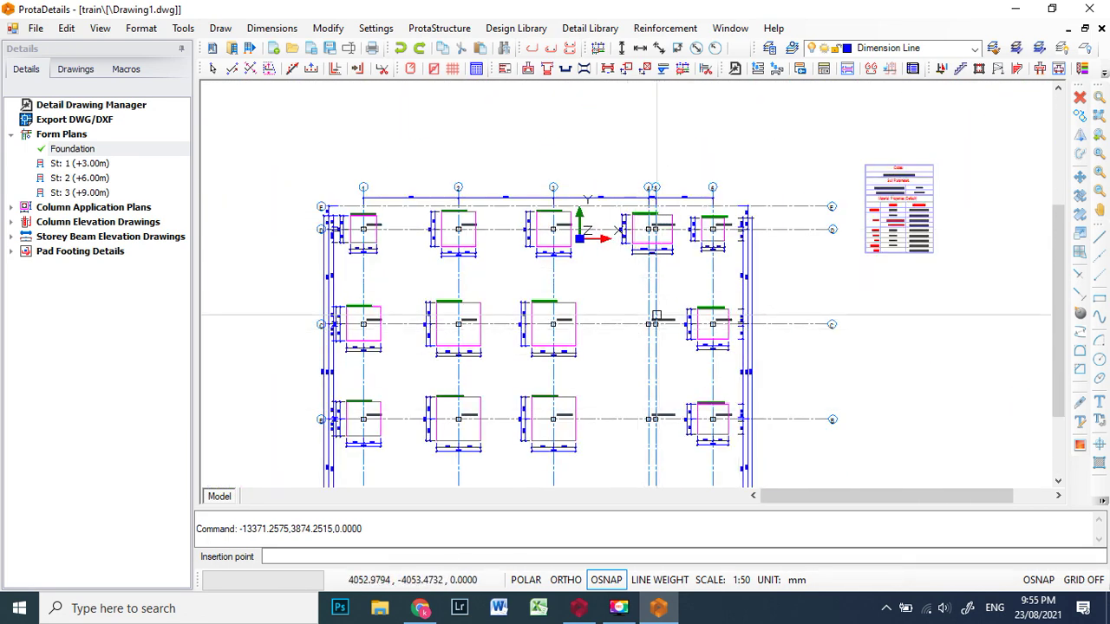
{"action": "scroll", "coordinate": [656, 317], "scroll_direction": "down", "scroll_amount": 2}
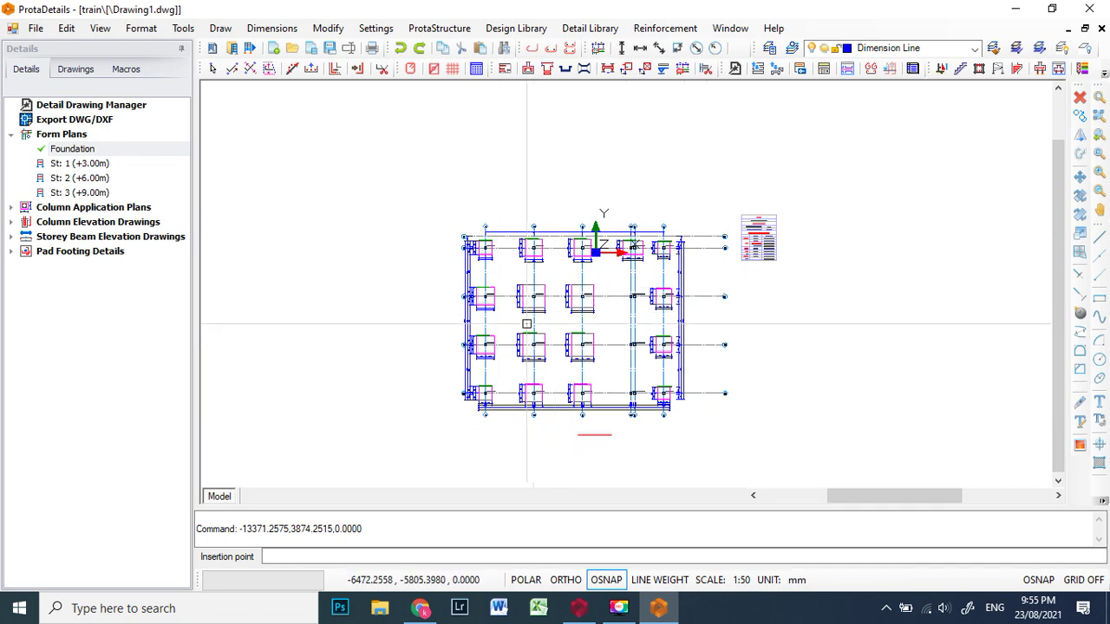
{"action": "scroll", "coordinate": [427, 227], "scroll_direction": "down", "scroll_amount": 1}
{"action": "scroll", "coordinate": [648, 319], "scroll_direction": "up", "scroll_amount": 2}
{"action": "scroll", "coordinate": [461, 268], "scroll_direction": "down", "scroll_amount": 2}
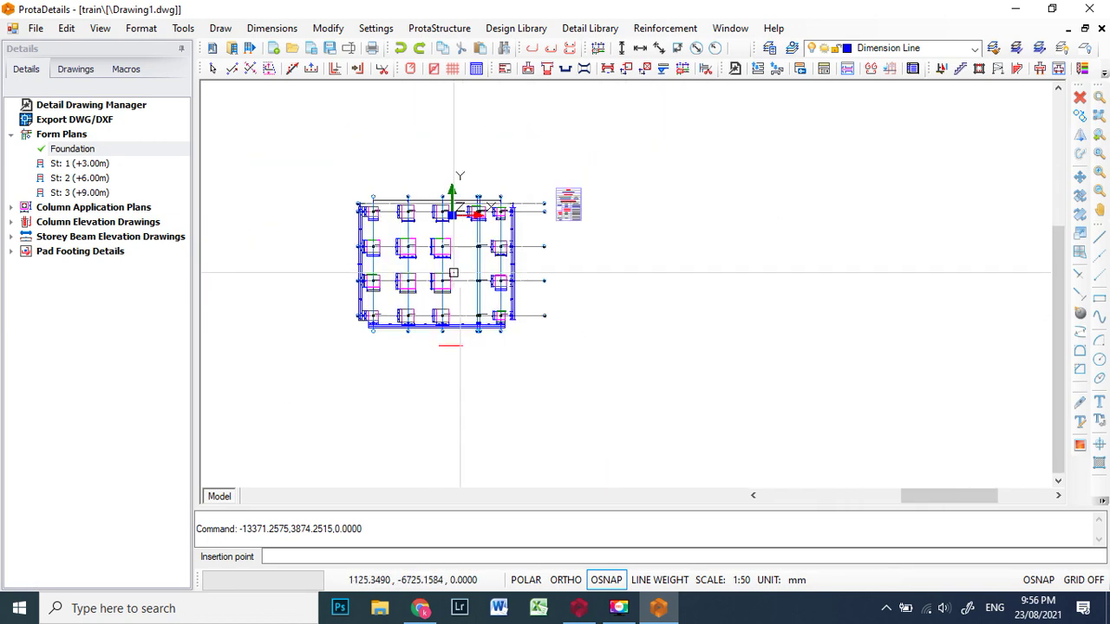
Draw the St: 1 (+3.00m) form plan at scale 1/50 to the right of the foundation plan.
{"action": "left_click", "coordinate": [78, 164]}
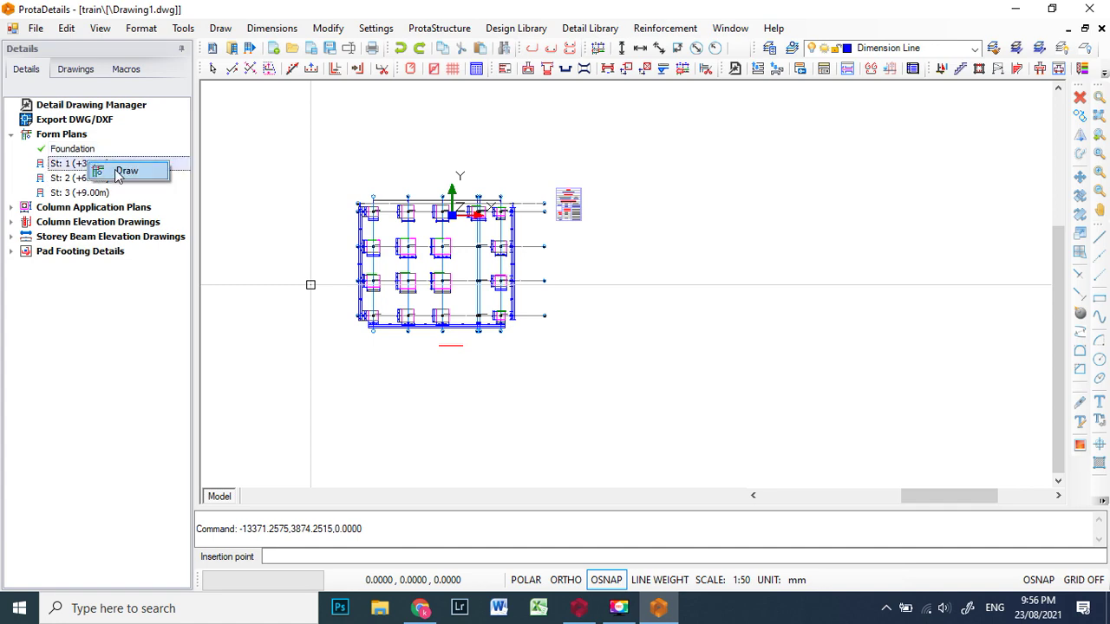
{"action": "left_click", "coordinate": [124, 171]}
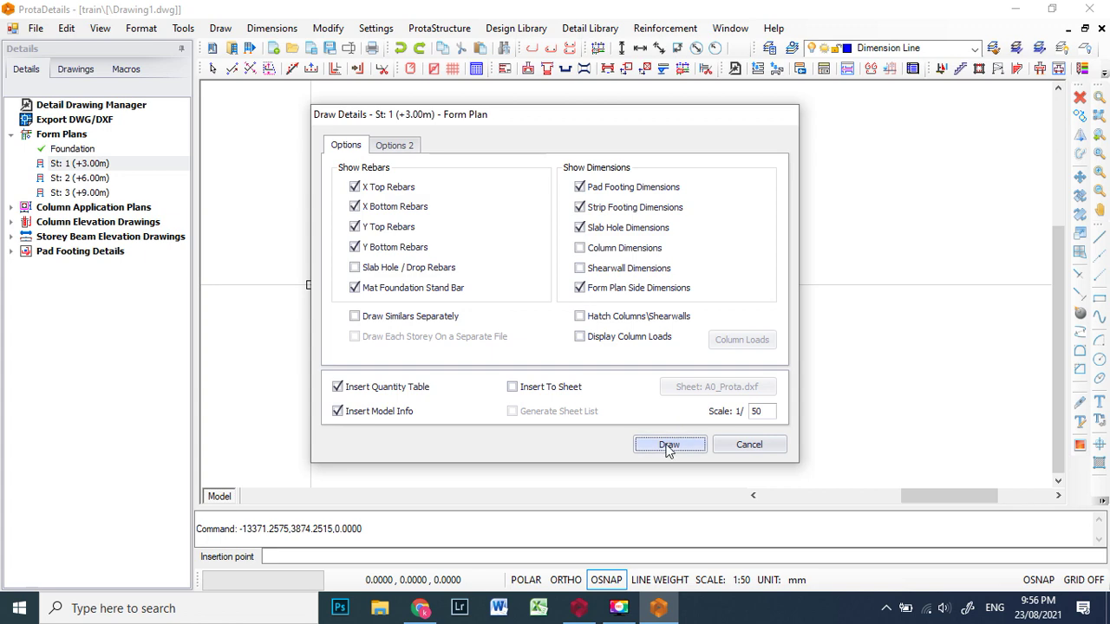
{"action": "left_click", "coordinate": [668, 445]}
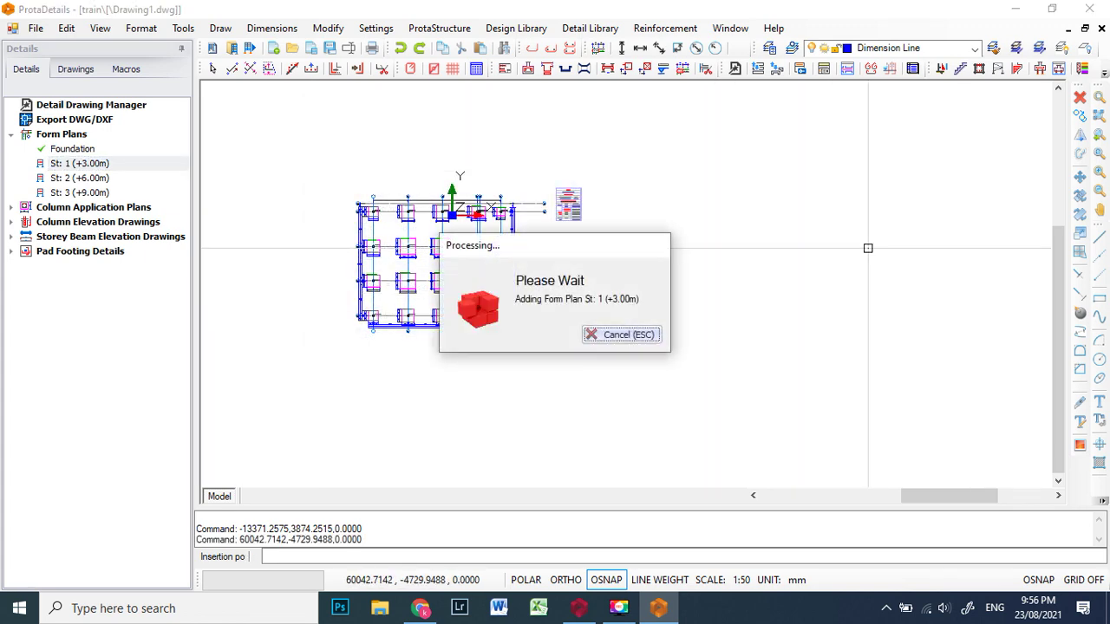
{"action": "scroll", "coordinate": [637, 258], "scroll_direction": "down", "scroll_amount": 2}
{"action": "scroll", "coordinate": [832, 303], "scroll_direction": "up", "scroll_amount": 2}
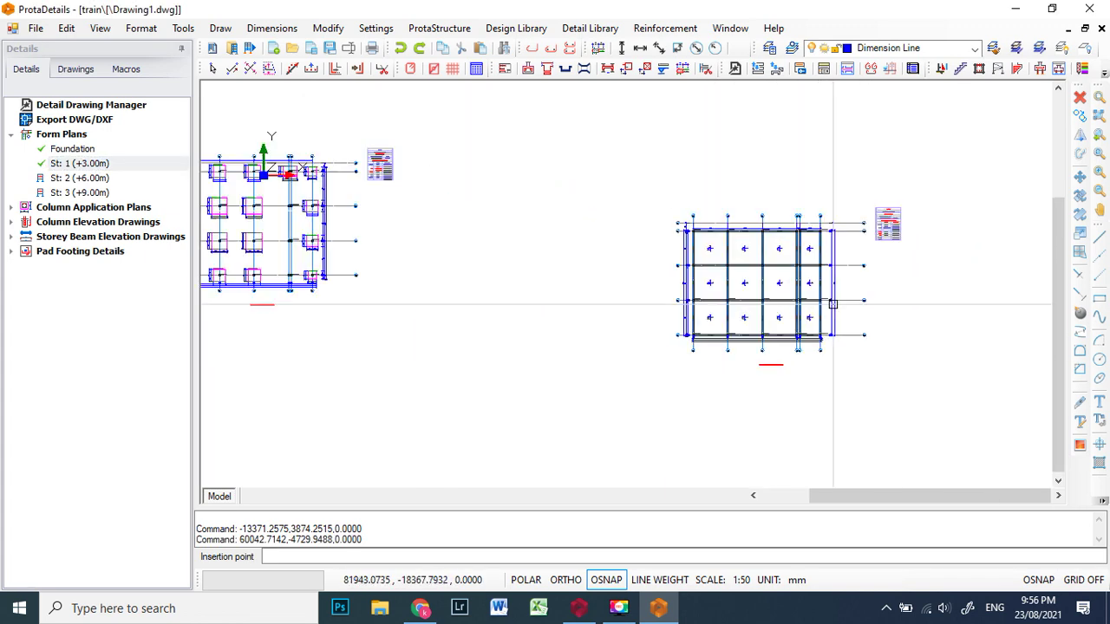
{"action": "scroll", "coordinate": [833, 304], "scroll_direction": "up", "scroll_amount": 4}
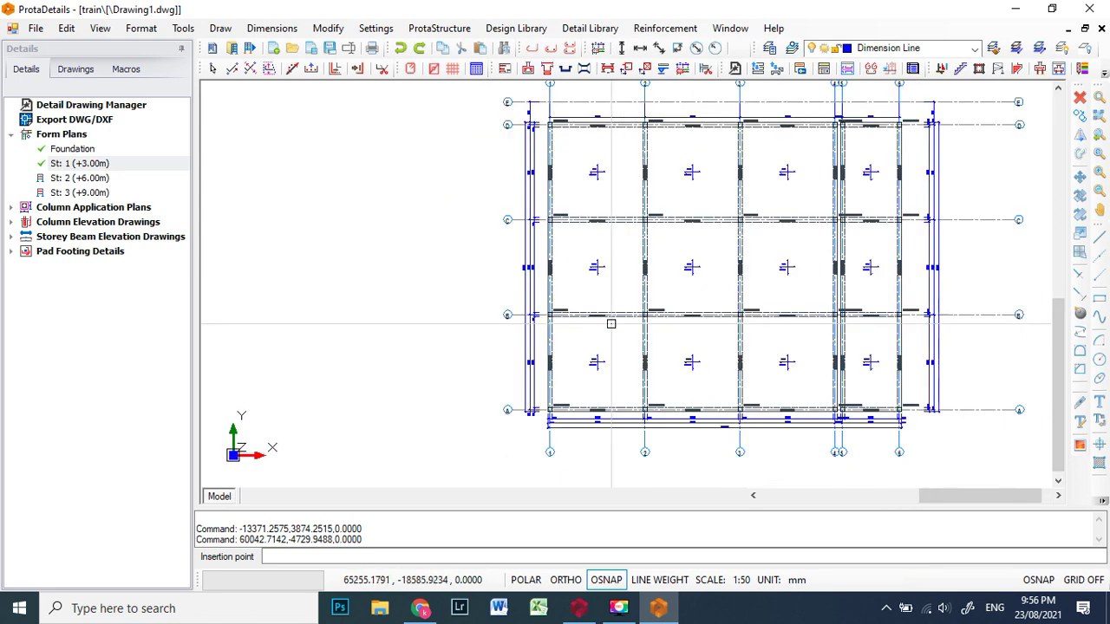
Move the whole storey 1 form plan with its table closer to the foundation plan, roughly level with it, and deselect it.
{"action": "scroll", "coordinate": [612, 323], "scroll_direction": "down", "scroll_amount": 4}
{"action": "left_click", "coordinate": [555, 176]}
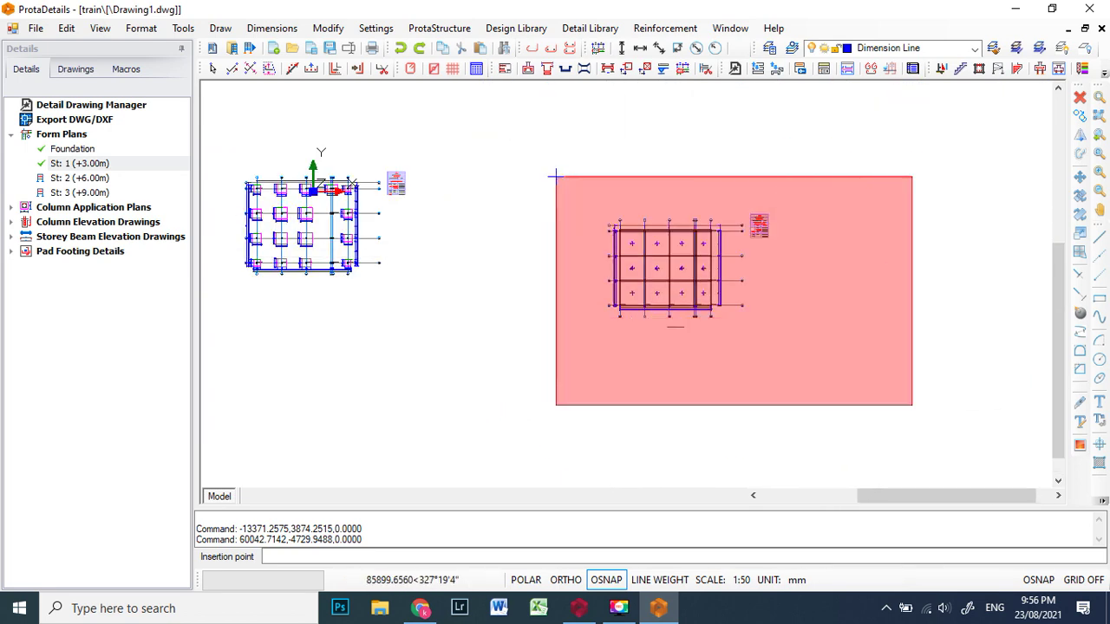
{"action": "right_click", "coordinate": [621, 262]}
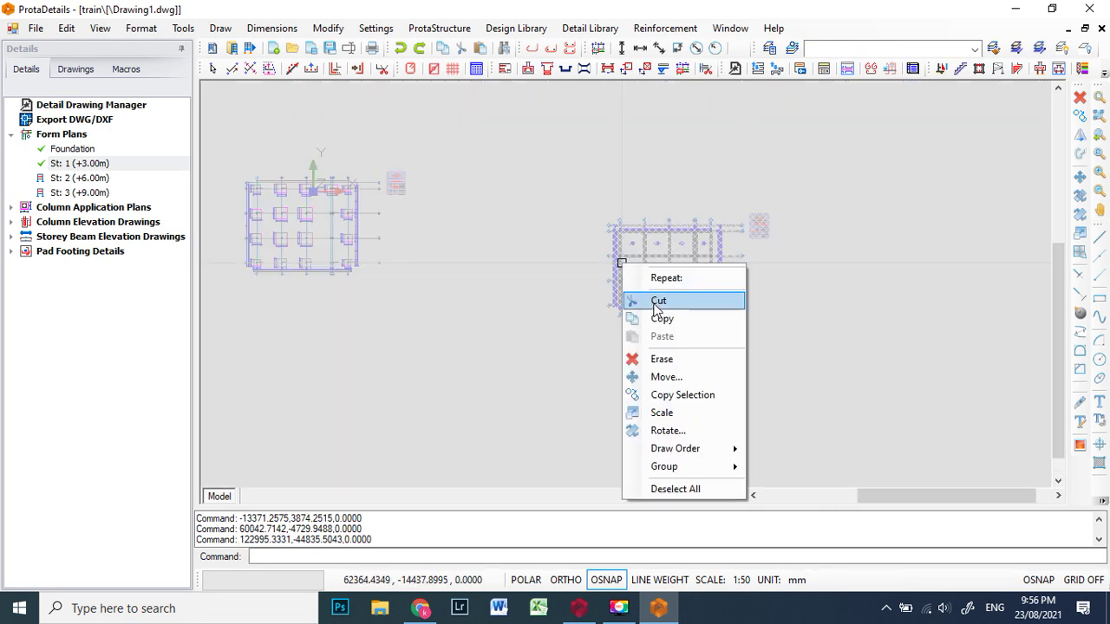
{"action": "left_click", "coordinate": [666, 377]}
{"action": "left_click", "coordinate": [628, 276]}
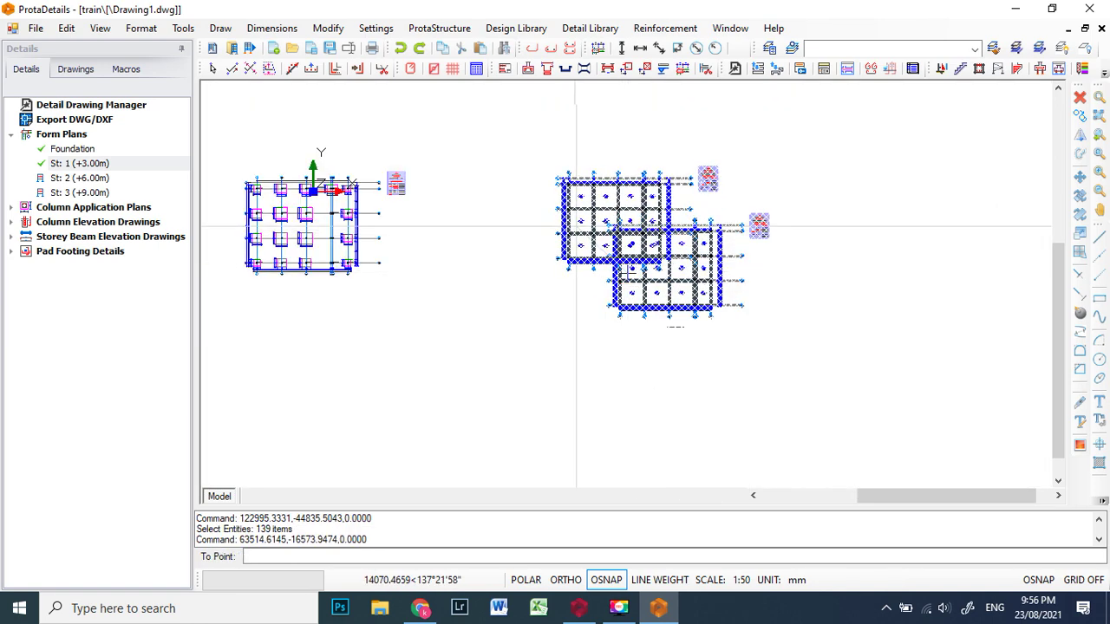
{"action": "left_click", "coordinate": [494, 228]}
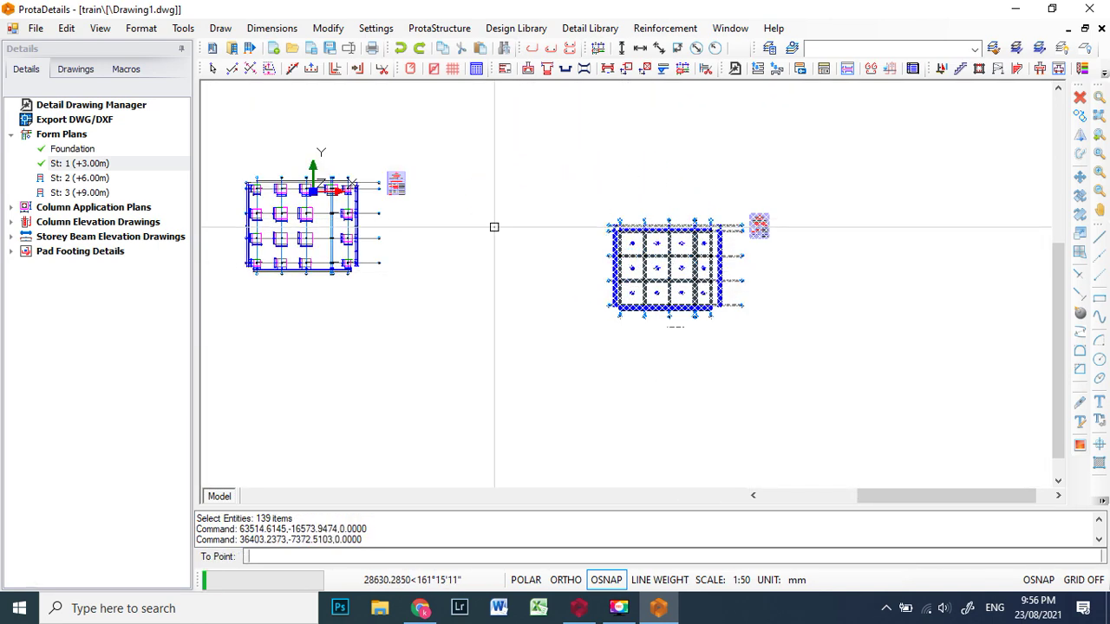
{"action": "scroll", "coordinate": [547, 221], "scroll_direction": "up", "scroll_amount": 2}
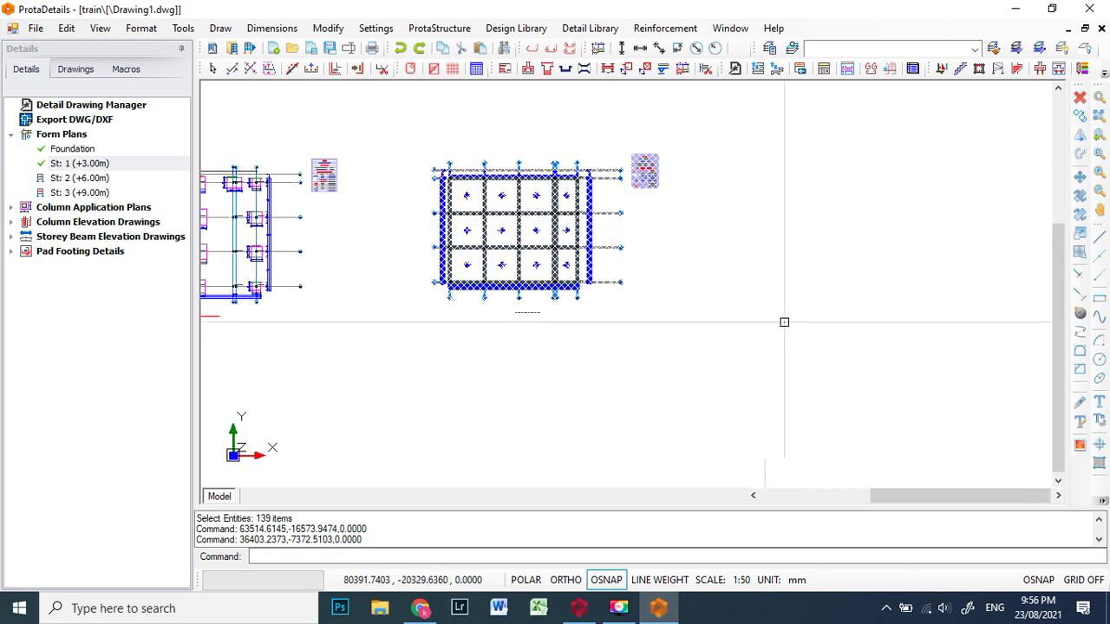
{"action": "left_click", "coordinate": [825, 315]}
{"action": "left_click", "coordinate": [663, 353]}
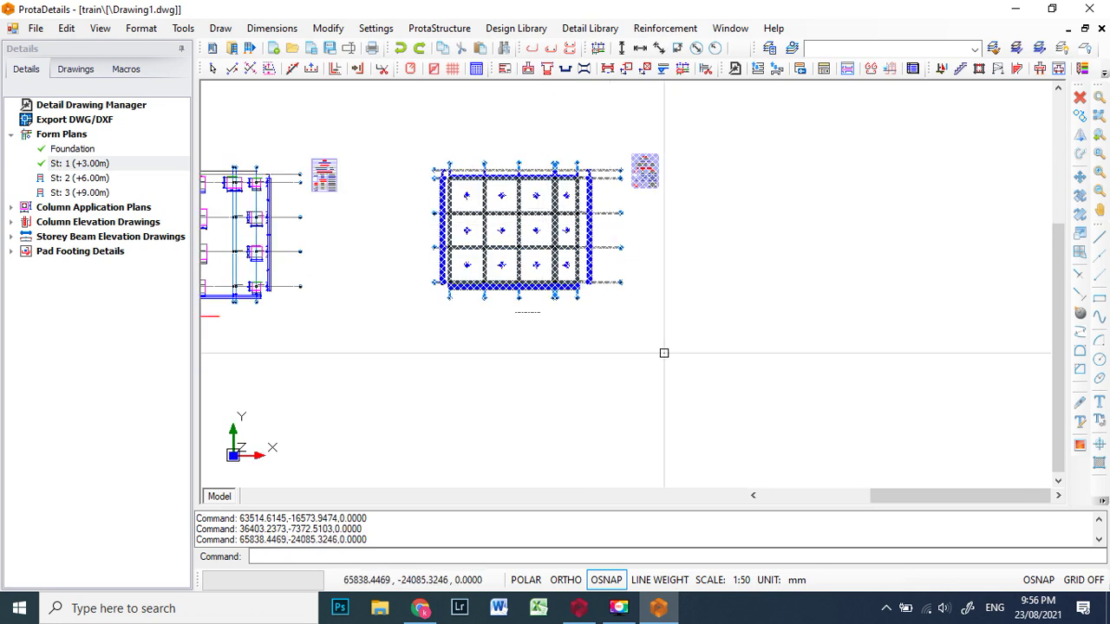
{"action": "key", "text": "Escape"}
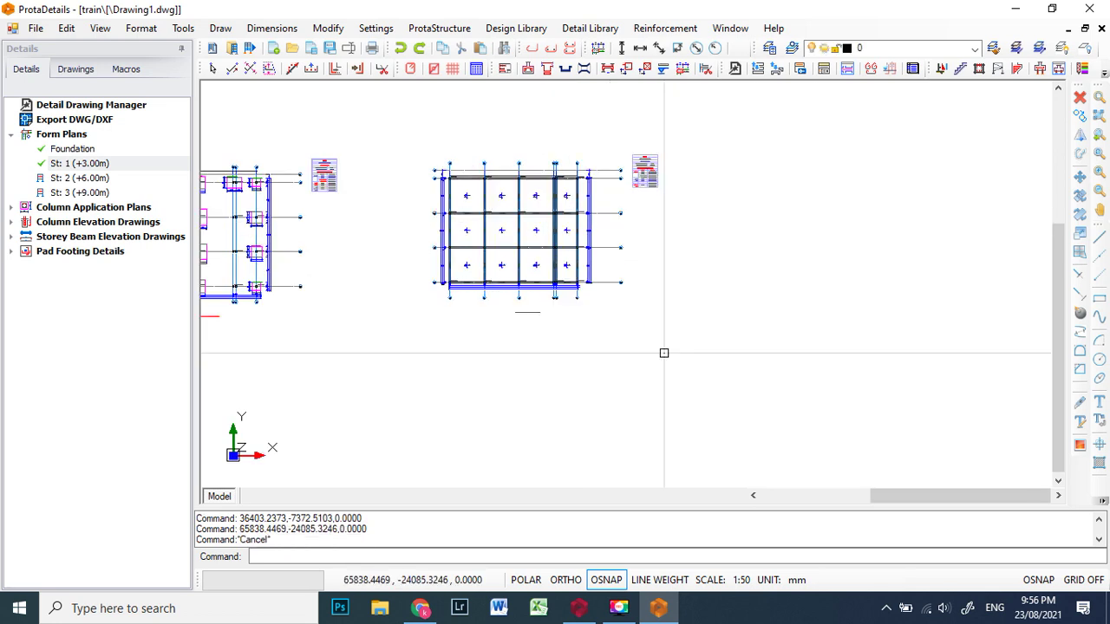
Draw the St: 2 (+6.00m) form plan at scale 1/50 to the right of the storey 1 plan.
{"action": "left_click", "coordinate": [61, 181]}
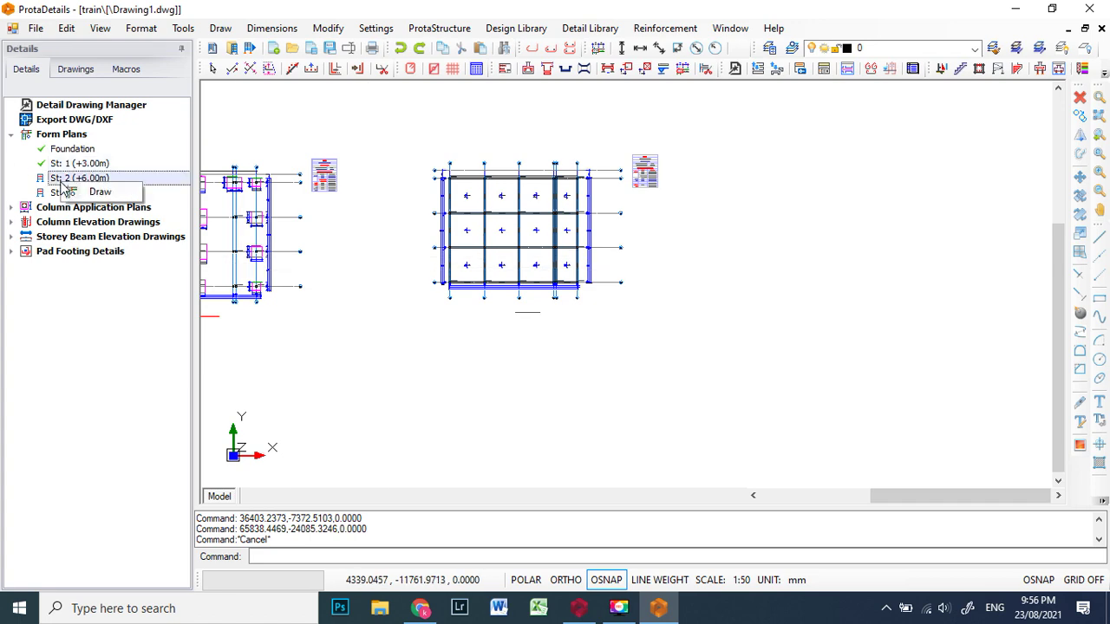
{"action": "left_click", "coordinate": [111, 194]}
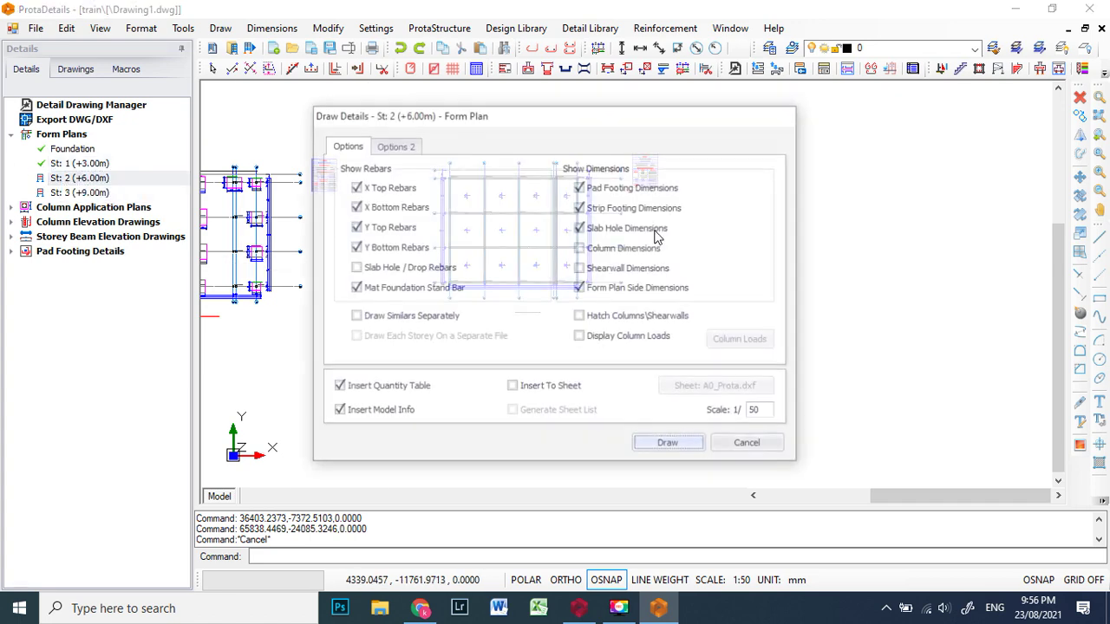
{"action": "left_click", "coordinate": [670, 445]}
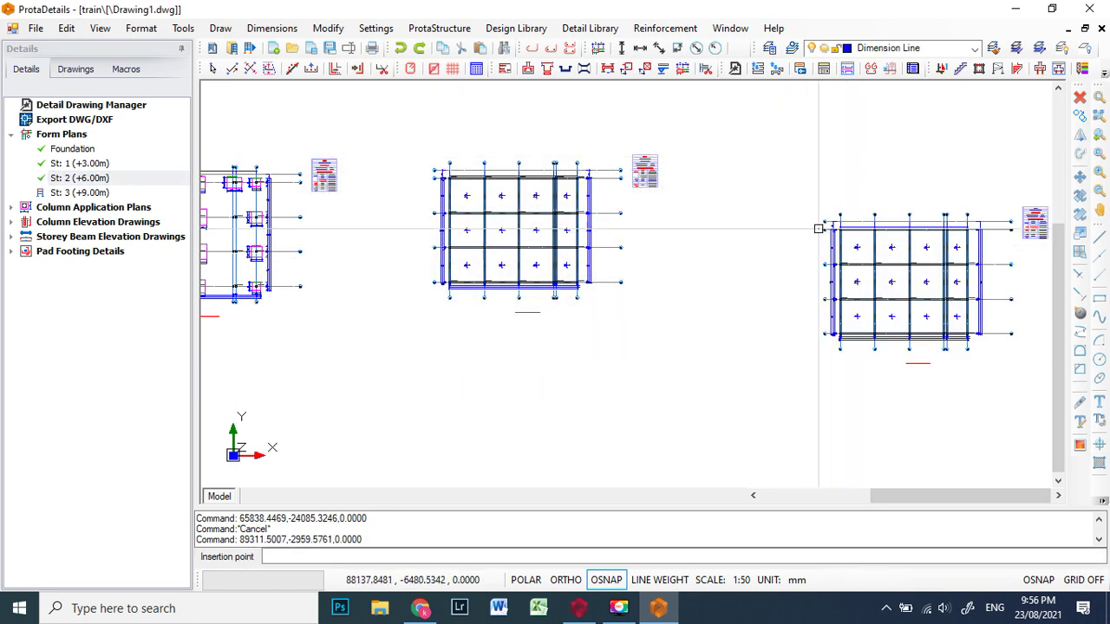
{"action": "scroll", "coordinate": [815, 217], "scroll_direction": "down", "scroll_amount": 3}
{"action": "scroll", "coordinate": [815, 217], "scroll_direction": "up", "scroll_amount": 3}
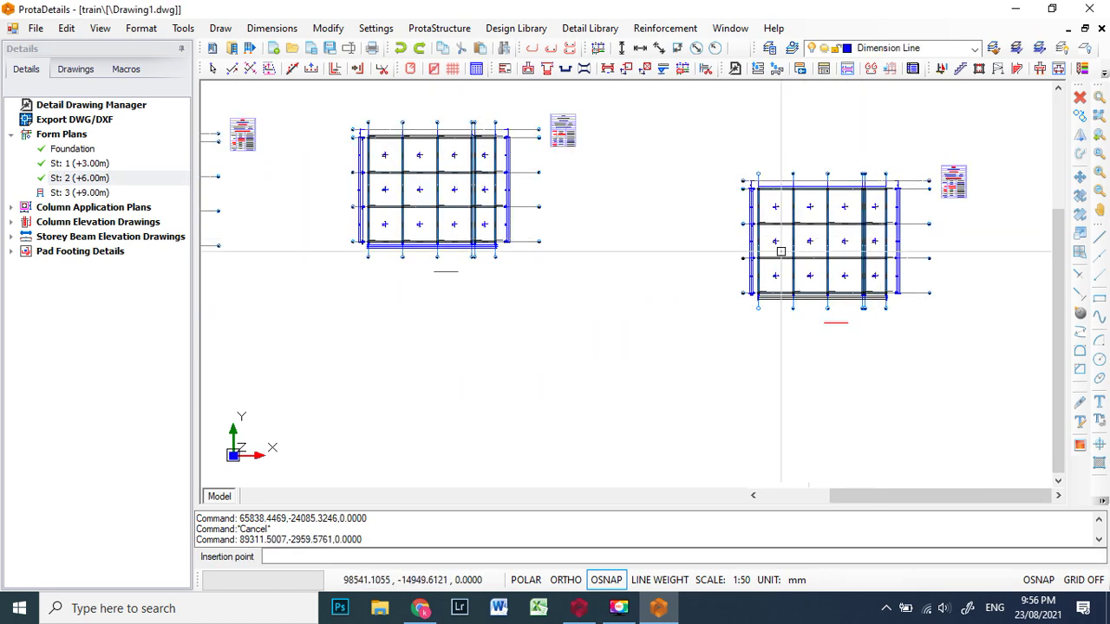
Draw the St: 3 (+9.00m) form plan at scale 1/50 to the right of the storey 2 plan.
{"action": "left_click", "coordinate": [70, 193]}
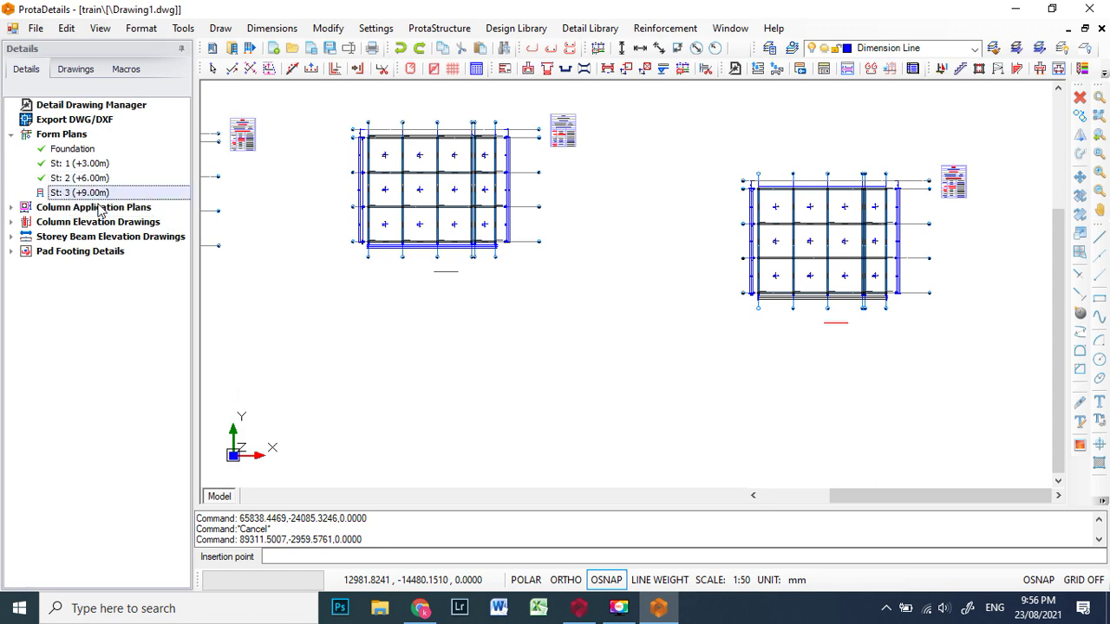
{"action": "left_click", "coordinate": [669, 445]}
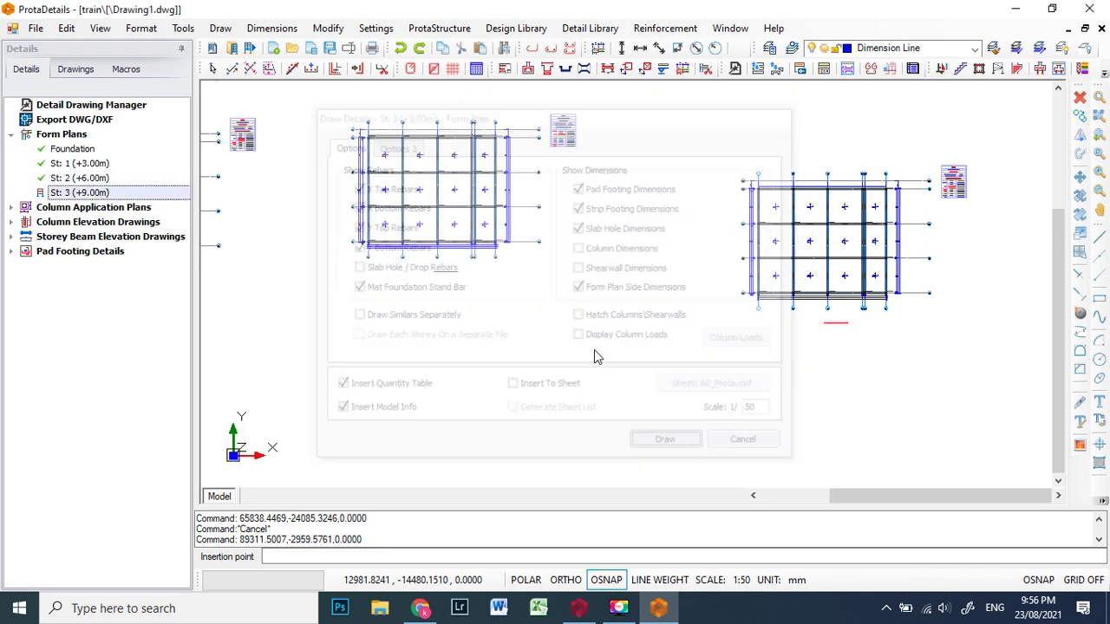
{"action": "left_click", "coordinate": [710, 216]}
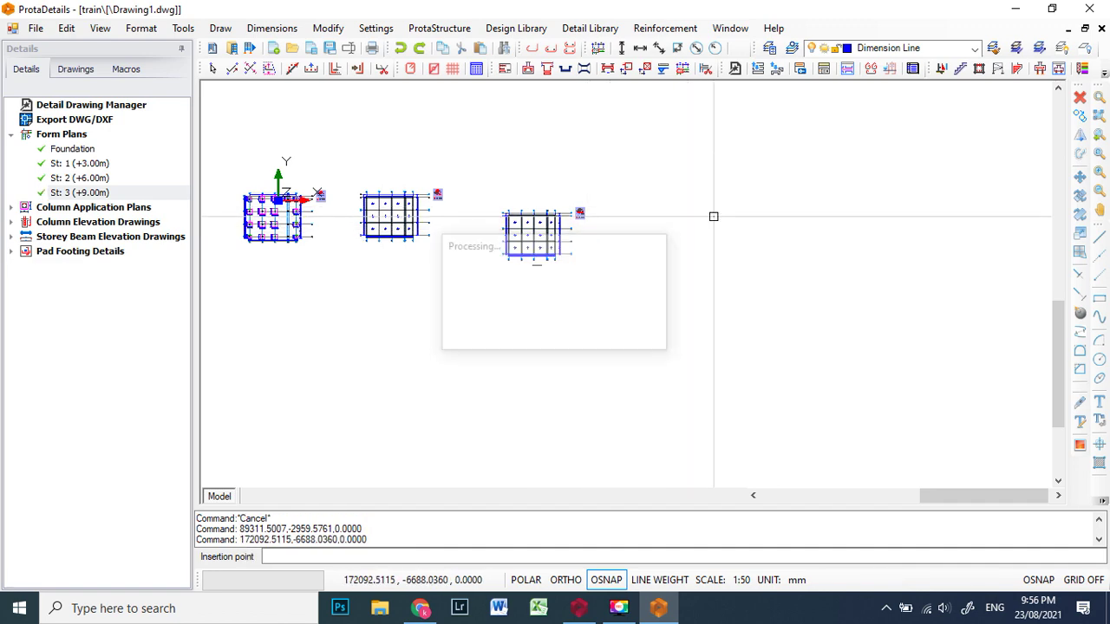
Draw the St: 1 (+3.00m) column elevations for all listed columns at scale 1/20, placed below the form plans.
{"action": "scroll", "coordinate": [729, 236], "scroll_direction": "up", "scroll_amount": 1}
{"action": "scroll", "coordinate": [659, 190], "scroll_direction": "up", "scroll_amount": 6}
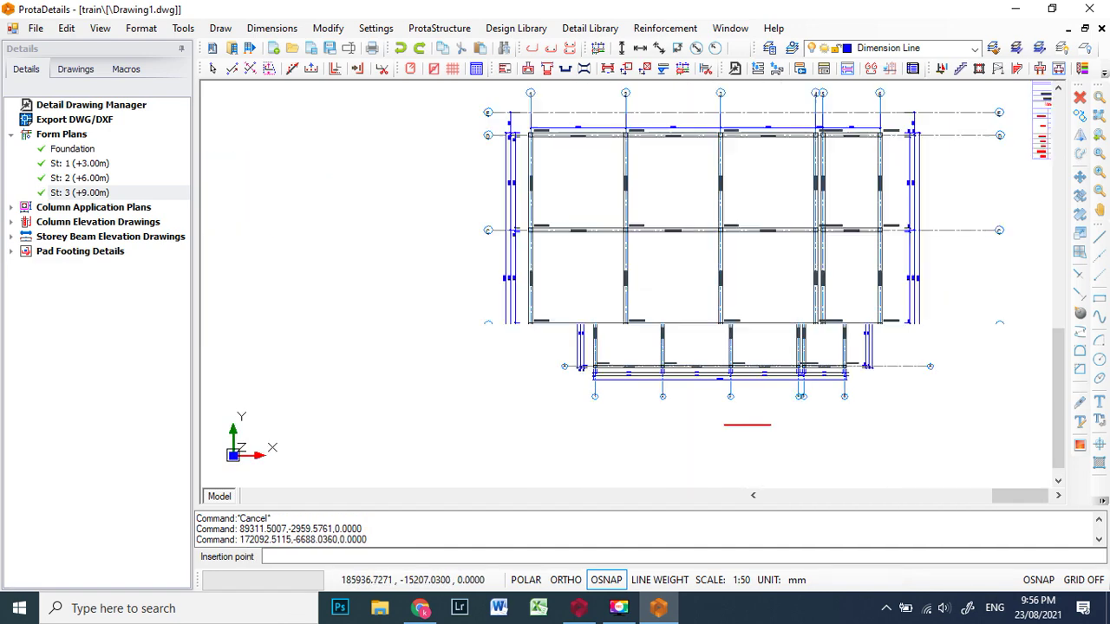
{"action": "scroll", "coordinate": [704, 163], "scroll_direction": "down", "scroll_amount": 7}
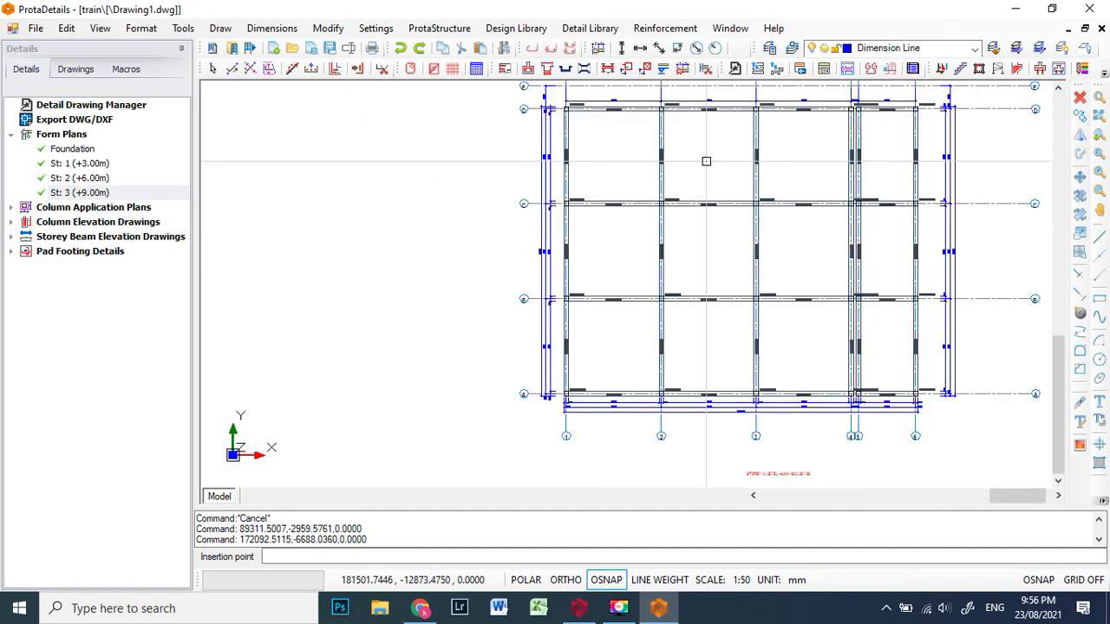
{"action": "scroll", "coordinate": [352, 165], "scroll_direction": "down", "scroll_amount": 2}
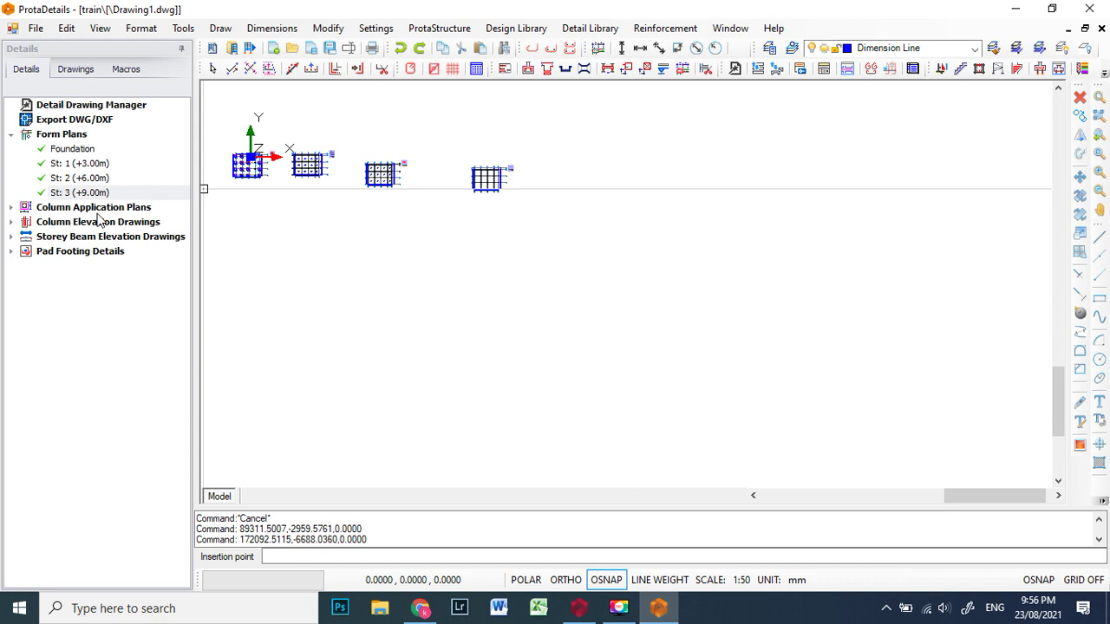
{"action": "left_click", "coordinate": [11, 223]}
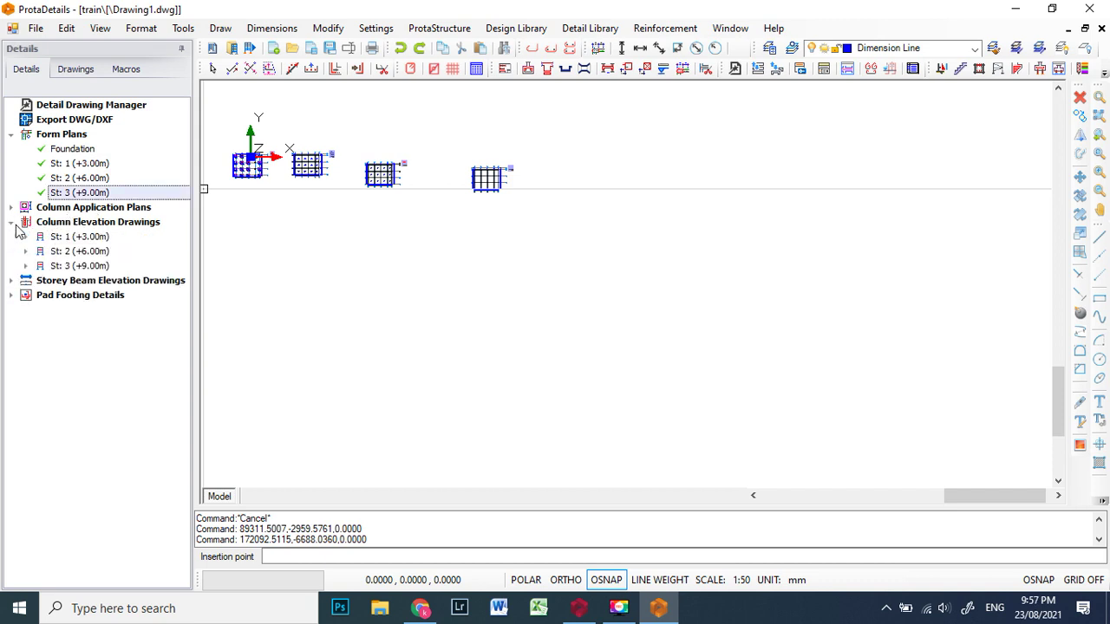
{"action": "left_click", "coordinate": [84, 238]}
{"action": "right_click", "coordinate": [84, 244]}
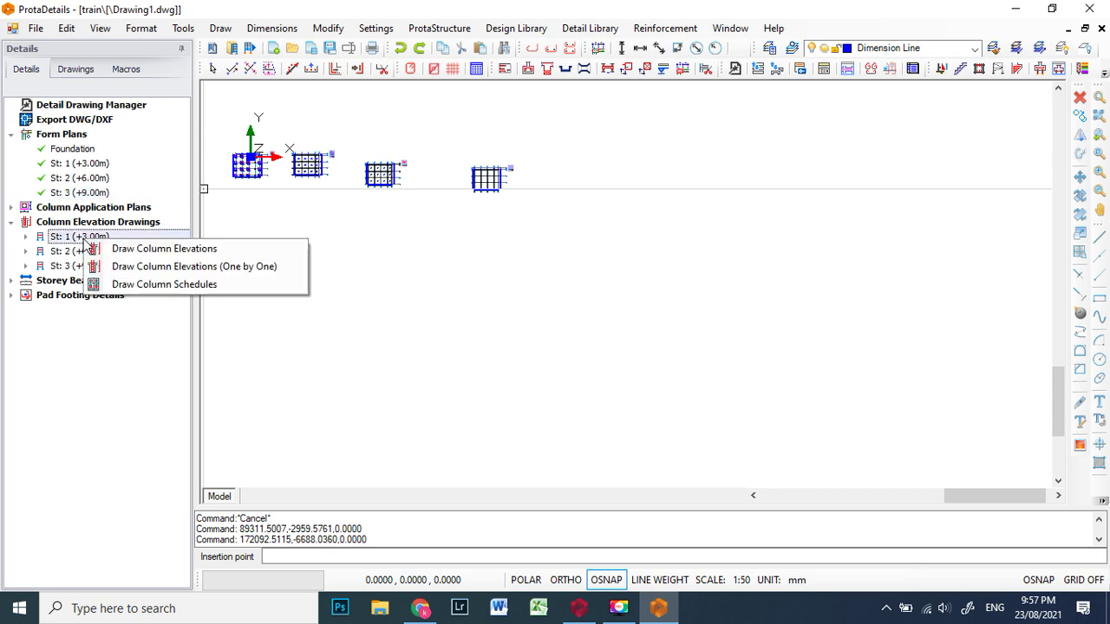
{"action": "left_click", "coordinate": [164, 249]}
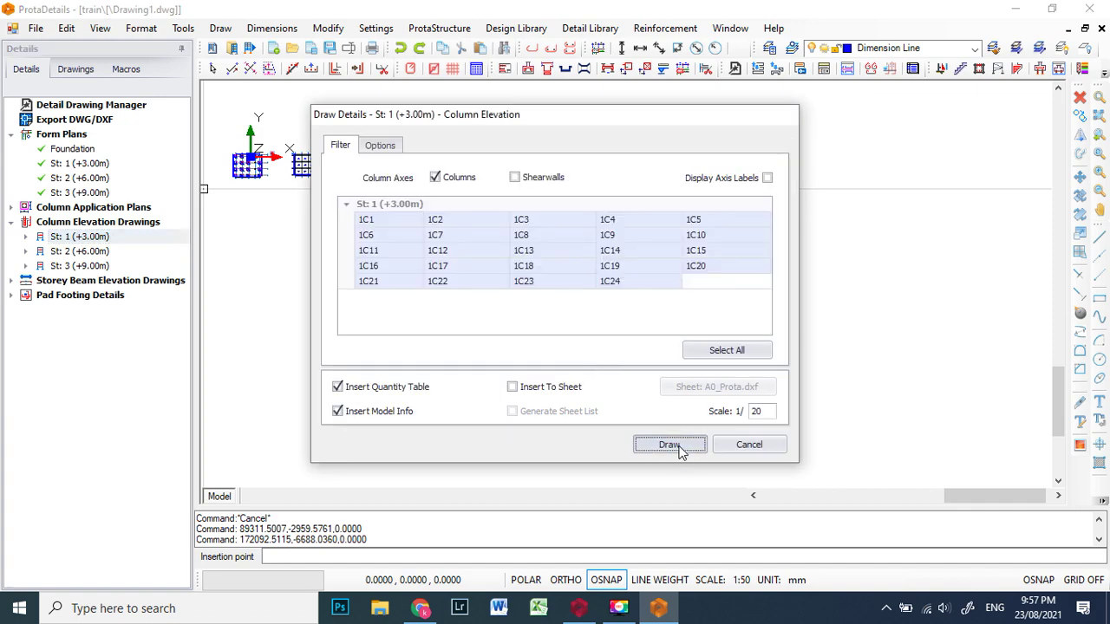
{"action": "left_click", "coordinate": [669, 445]}
{"action": "scroll", "coordinate": [471, 367], "scroll_direction": "down", "scroll_amount": 2}
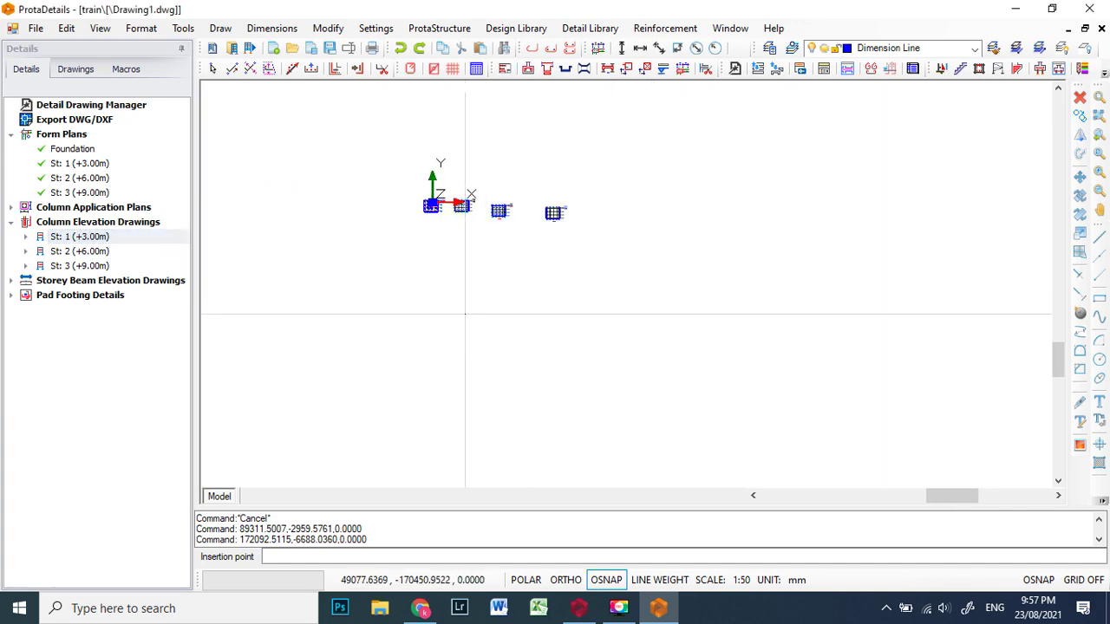
{"action": "left_click", "coordinate": [466, 314]}
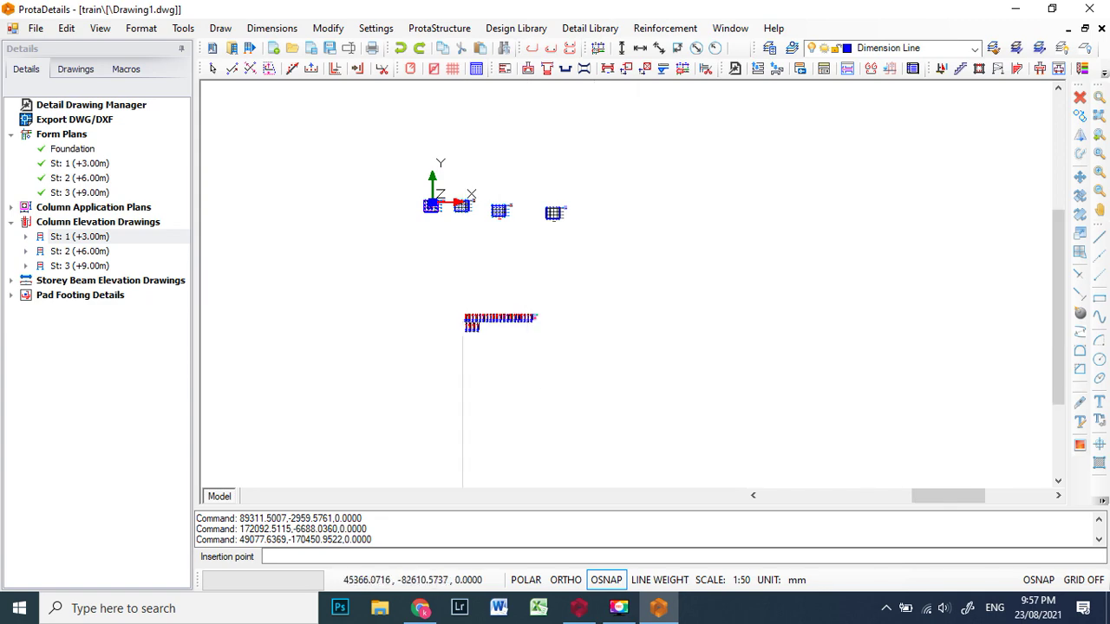
Examine the storey 1 column elevations, including both rows of columns and the tables beside them.
{"action": "scroll", "coordinate": [477, 318], "scroll_direction": "up", "scroll_amount": 5}
{"action": "scroll", "coordinate": [565, 248], "scroll_direction": "up", "scroll_amount": 3}
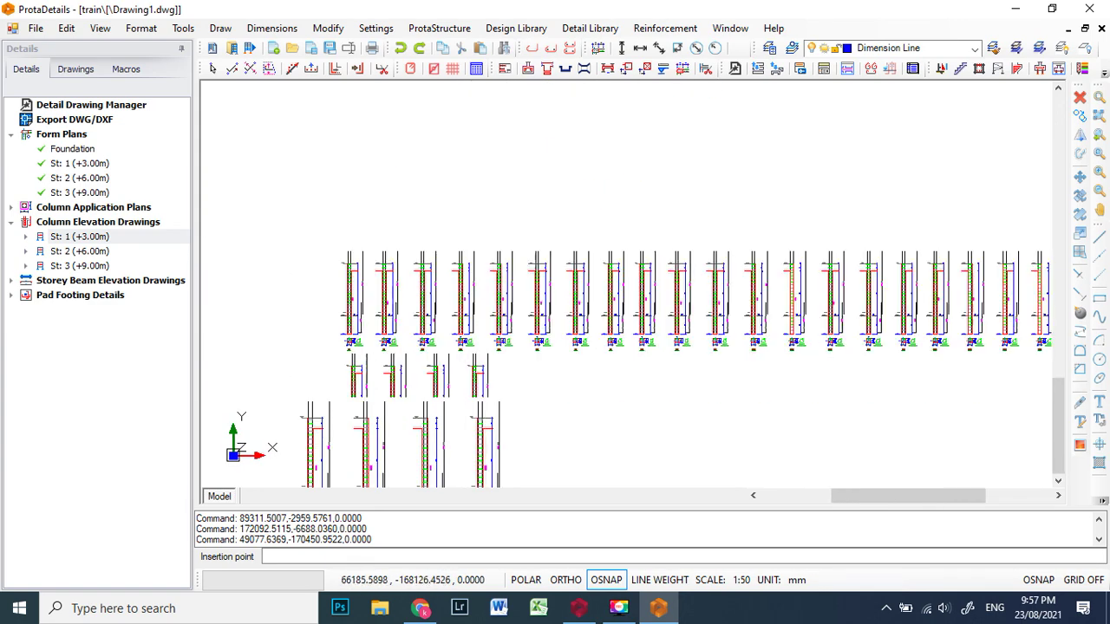
{"action": "scroll", "coordinate": [564, 248], "scroll_direction": "down", "scroll_amount": 3}
{"action": "scroll", "coordinate": [565, 248], "scroll_direction": "up", "scroll_amount": 2}
{"action": "scroll", "coordinate": [564, 248], "scroll_direction": "down", "scroll_amount": 2}
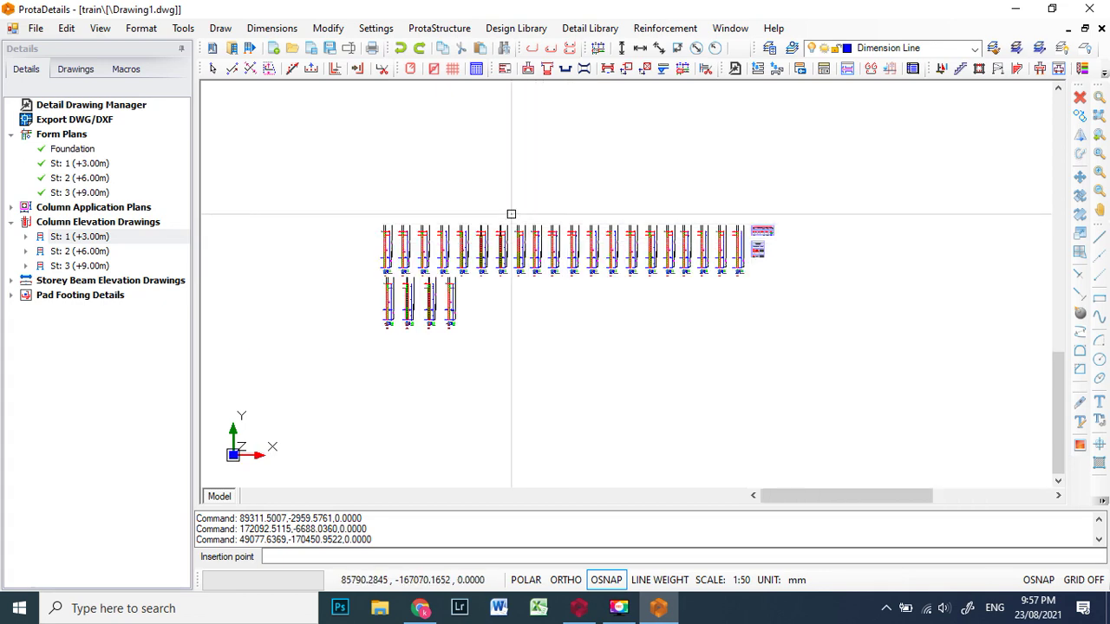
{"action": "scroll", "coordinate": [520, 243], "scroll_direction": "up", "scroll_amount": 1}
{"action": "scroll", "coordinate": [507, 239], "scroll_direction": "down", "scroll_amount": 1}
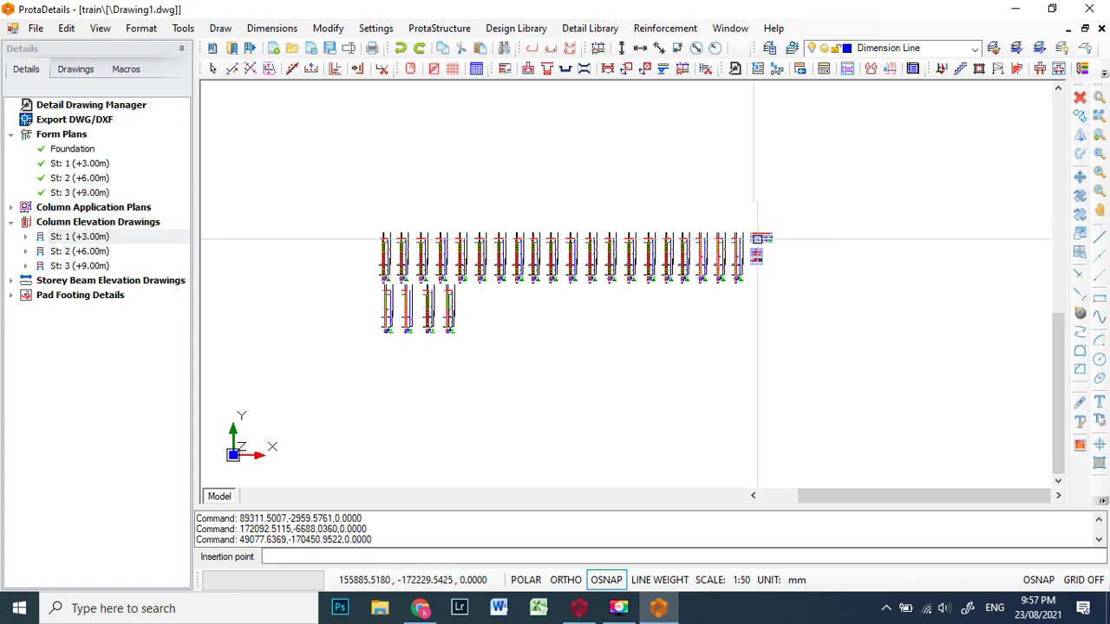
{"action": "scroll", "coordinate": [693, 236], "scroll_direction": "up", "scroll_amount": 2}
{"action": "scroll", "coordinate": [389, 234], "scroll_direction": "down", "scroll_amount": 1}
{"action": "scroll", "coordinate": [412, 231], "scroll_direction": "up", "scroll_amount": 2}
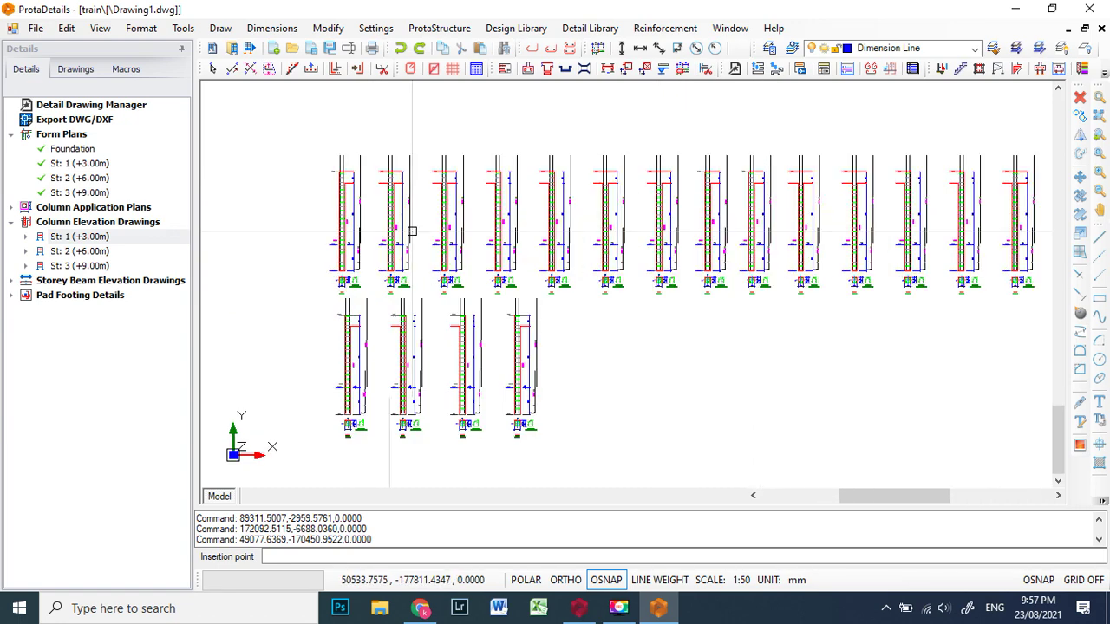
{"action": "scroll", "coordinate": [412, 231], "scroll_direction": "down", "scroll_amount": 3}
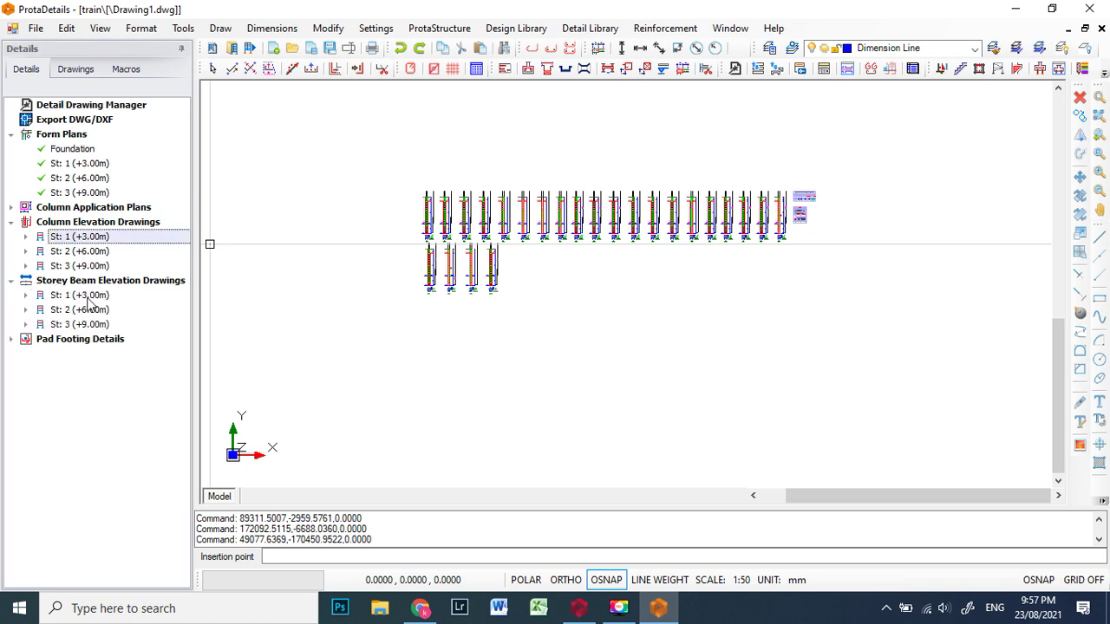
Draw the St: 1 (+3.00m) beam elevations for all axes at scale 1/25, placed well to the right of the existing drawings.
{"action": "left_click", "coordinate": [86, 296]}
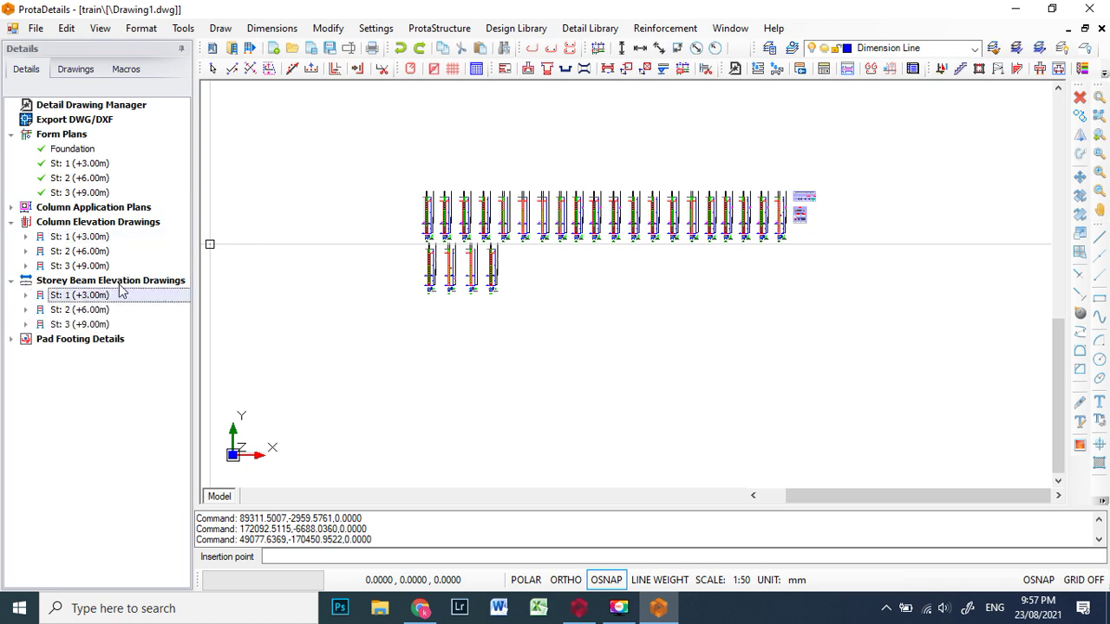
{"action": "right_click", "coordinate": [95, 299]}
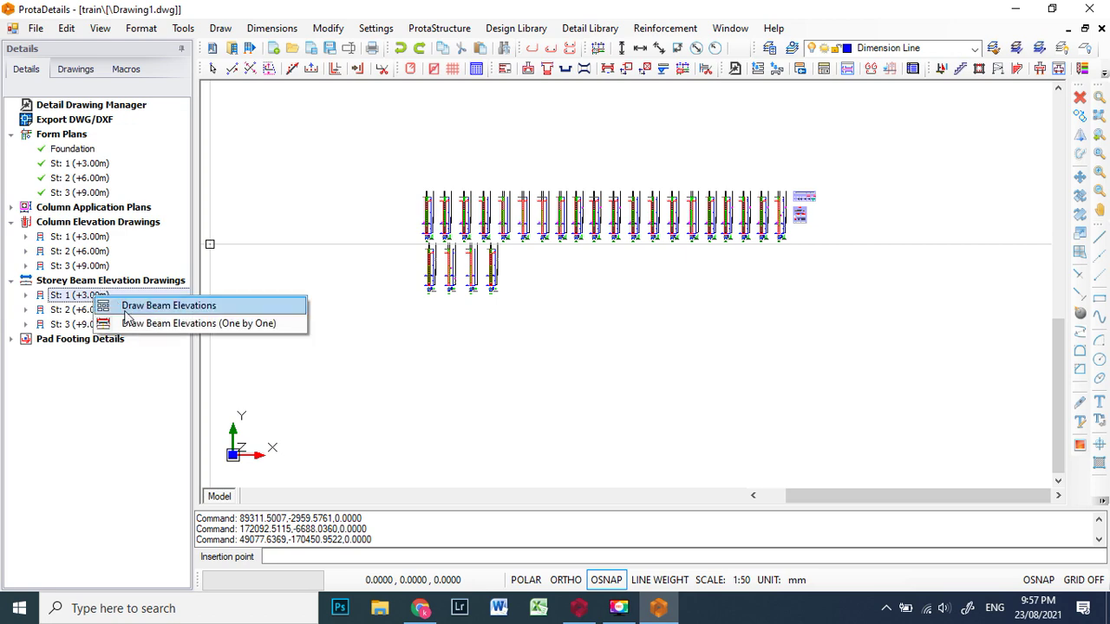
{"action": "left_click", "coordinate": [145, 308]}
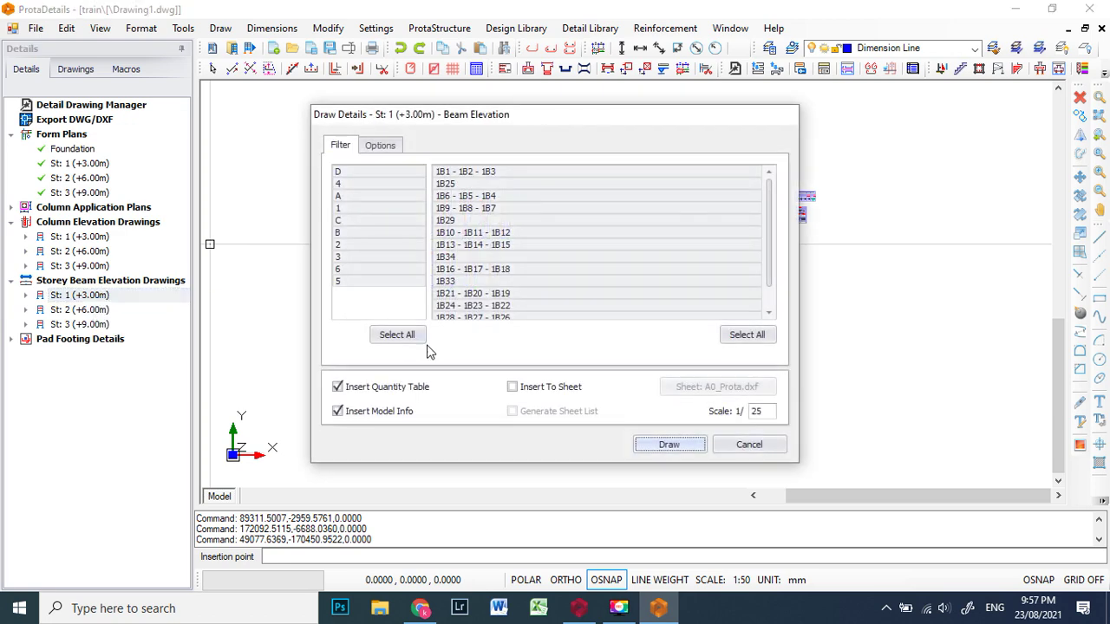
{"action": "left_click", "coordinate": [670, 445]}
{"action": "scroll", "coordinate": [706, 273], "scroll_direction": "down", "scroll_amount": 3}
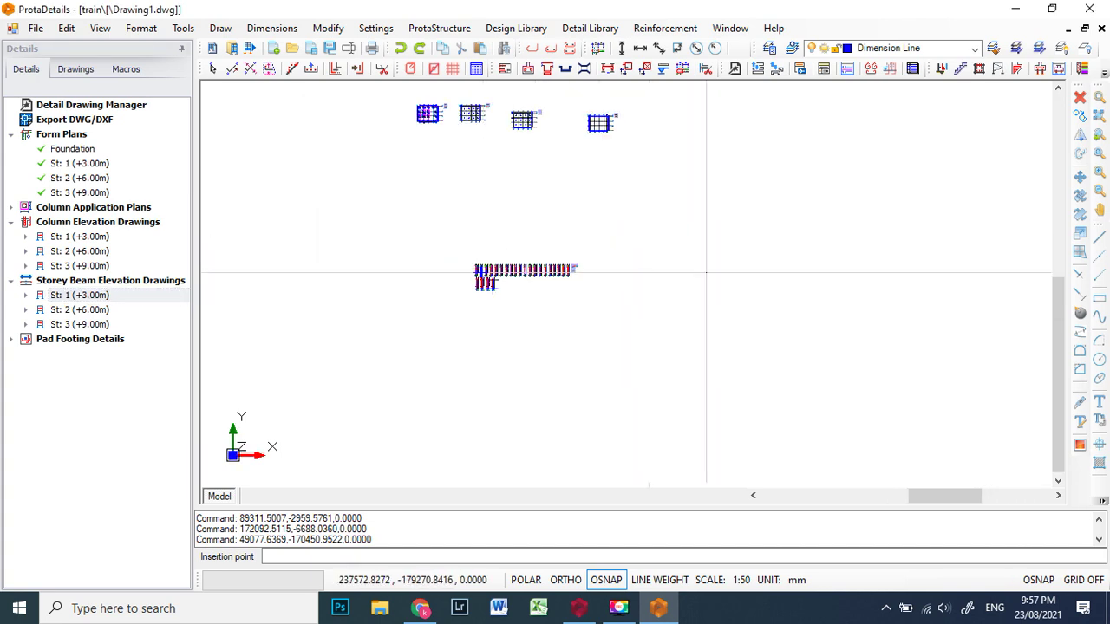
{"action": "left_click", "coordinate": [890, 208]}
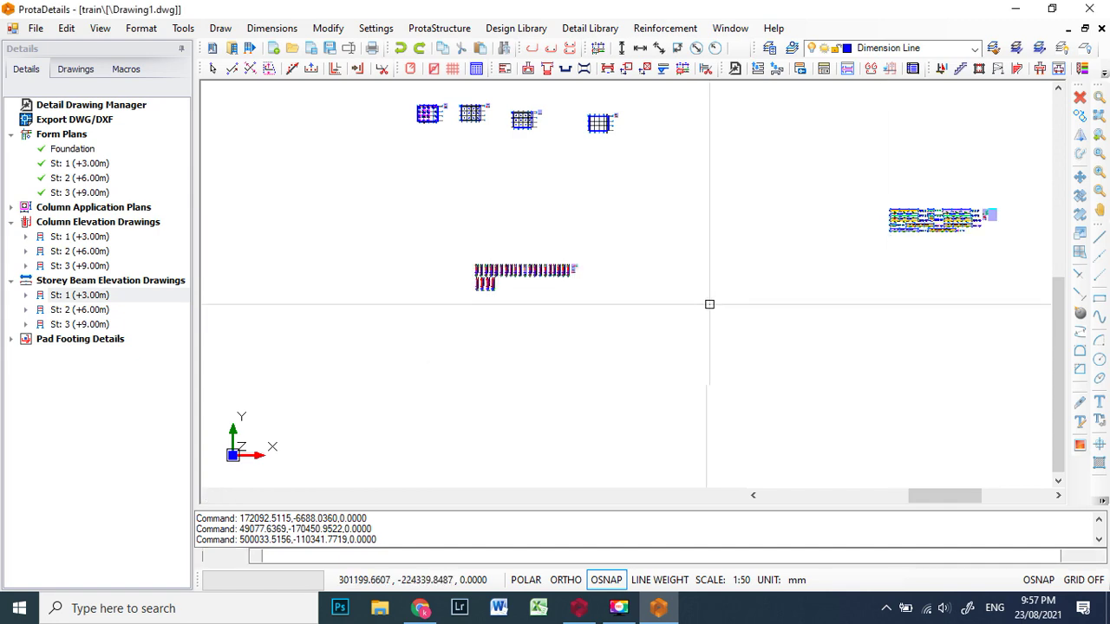
Examine the storey 1 beam elevations up close, including their reinforcement labels, dimensions and cross-sections.
{"action": "scroll", "coordinate": [698, 215], "scroll_direction": "up", "scroll_amount": 5}
{"action": "scroll", "coordinate": [698, 215], "scroll_direction": "up", "scroll_amount": 10}
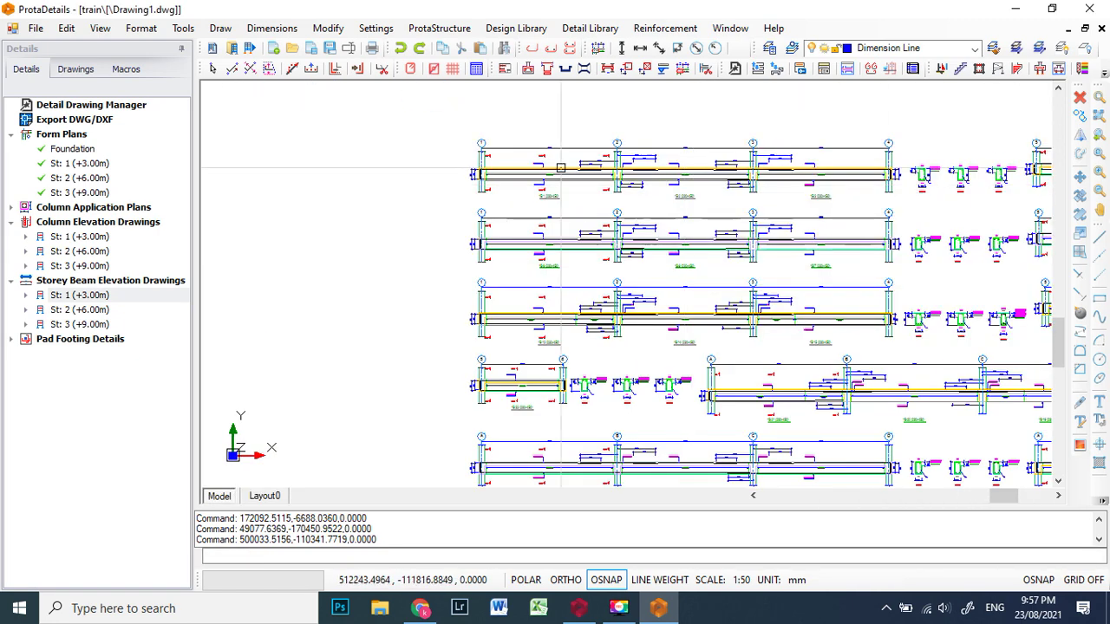
{"action": "scroll", "coordinate": [651, 235], "scroll_direction": "up", "scroll_amount": 2}
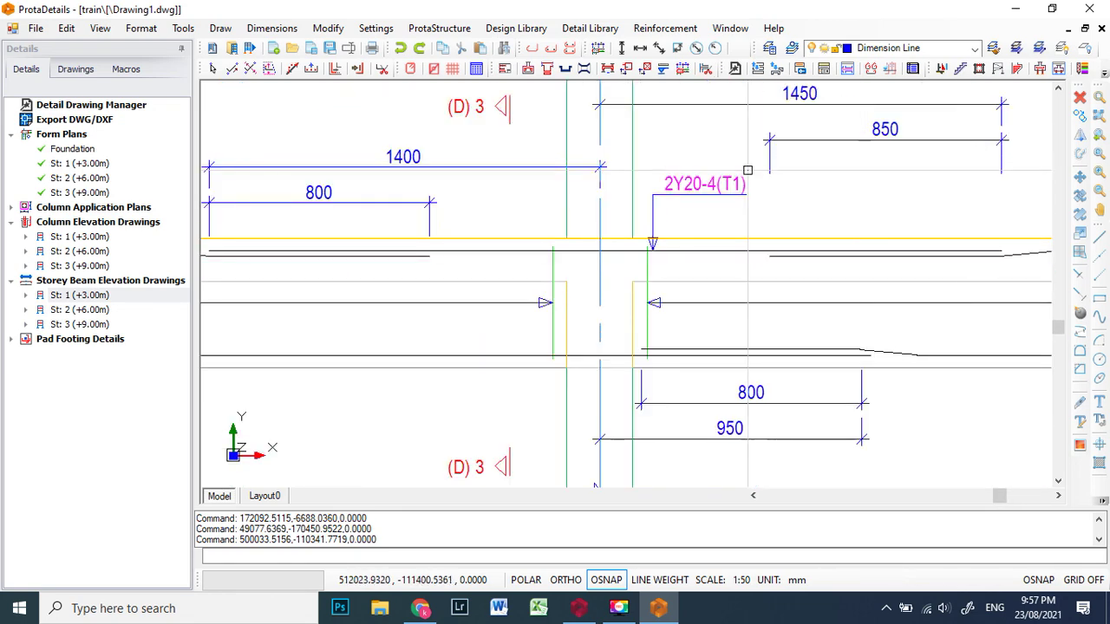
{"action": "scroll", "coordinate": [651, 234], "scroll_direction": "down", "scroll_amount": 12}
{"action": "scroll", "coordinate": [652, 235], "scroll_direction": "down", "scroll_amount": 3}
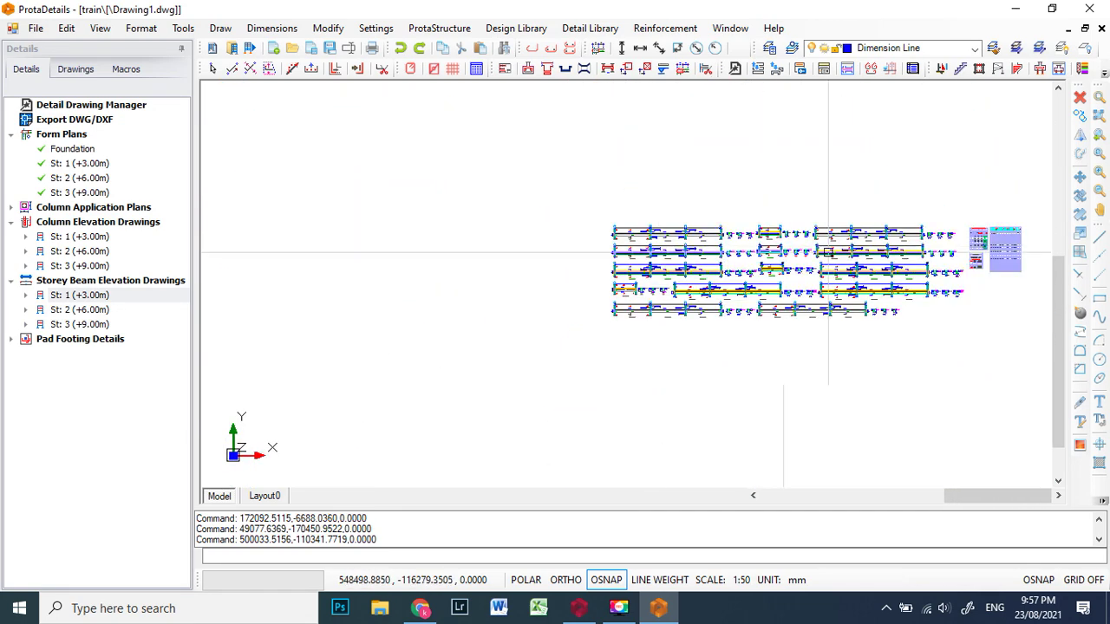
{"action": "scroll", "coordinate": [607, 257], "scroll_direction": "up", "scroll_amount": 2}
{"action": "scroll", "coordinate": [538, 255], "scroll_direction": "down", "scroll_amount": 2}
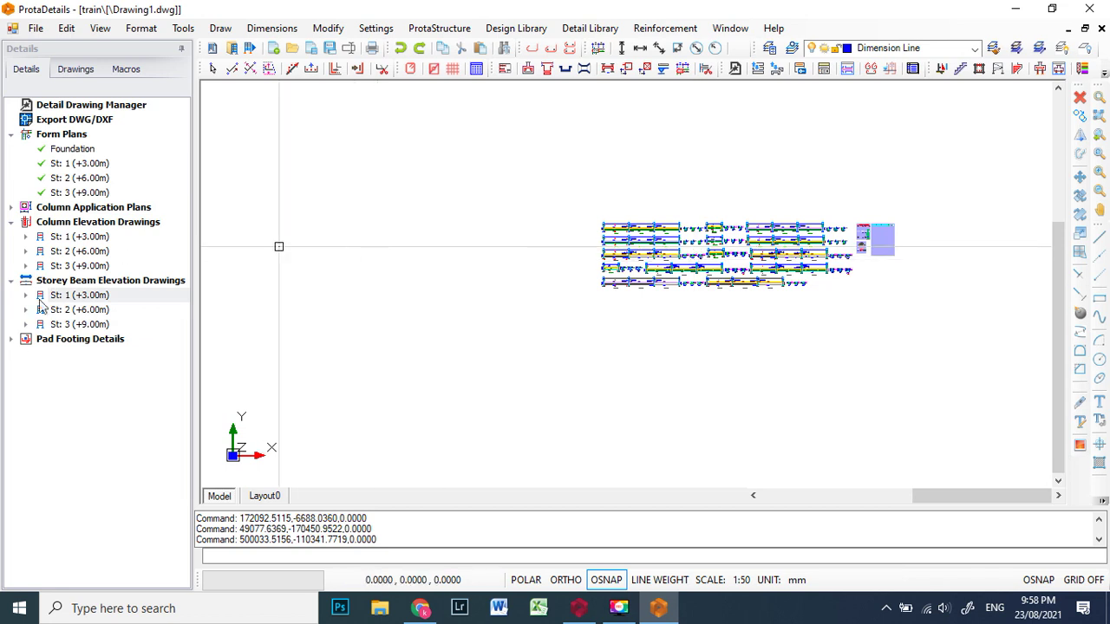
Draw all pad footing details at scale 1/25 with quantity table and model info, placed below the beam elevations.
{"action": "left_click", "coordinate": [11, 340]}
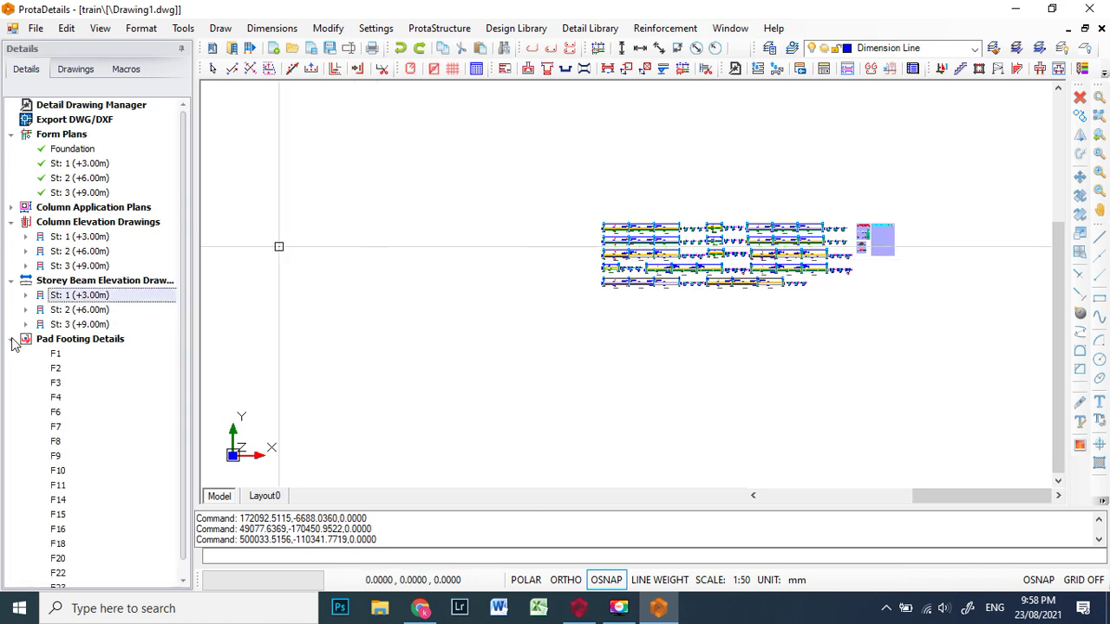
{"action": "right_click", "coordinate": [65, 344]}
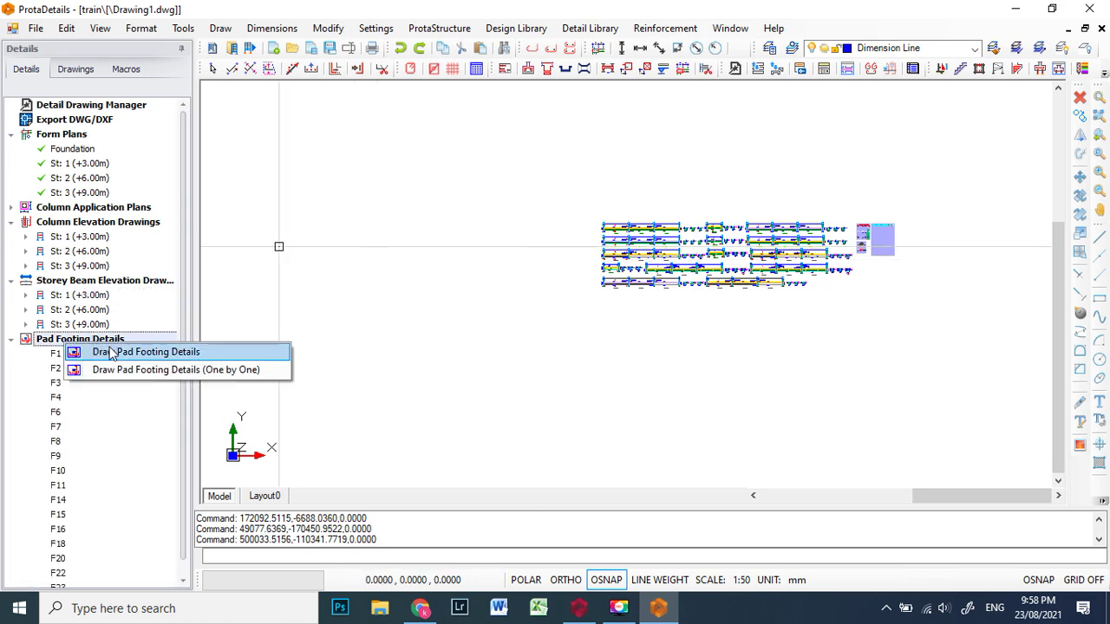
{"action": "left_click", "coordinate": [113, 357]}
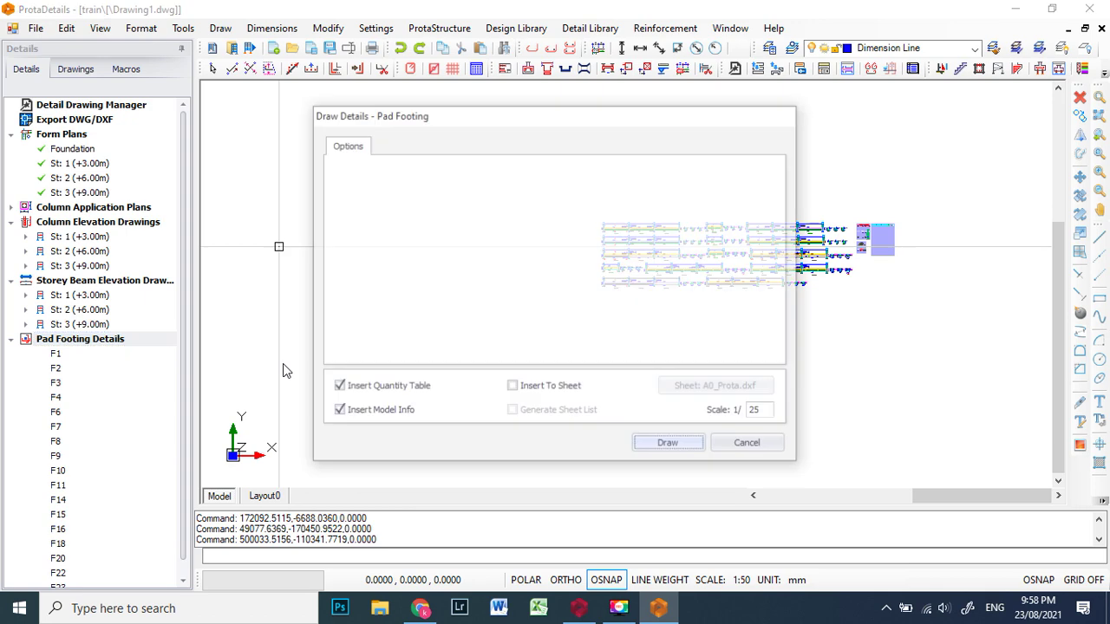
{"action": "left_click", "coordinate": [669, 445]}
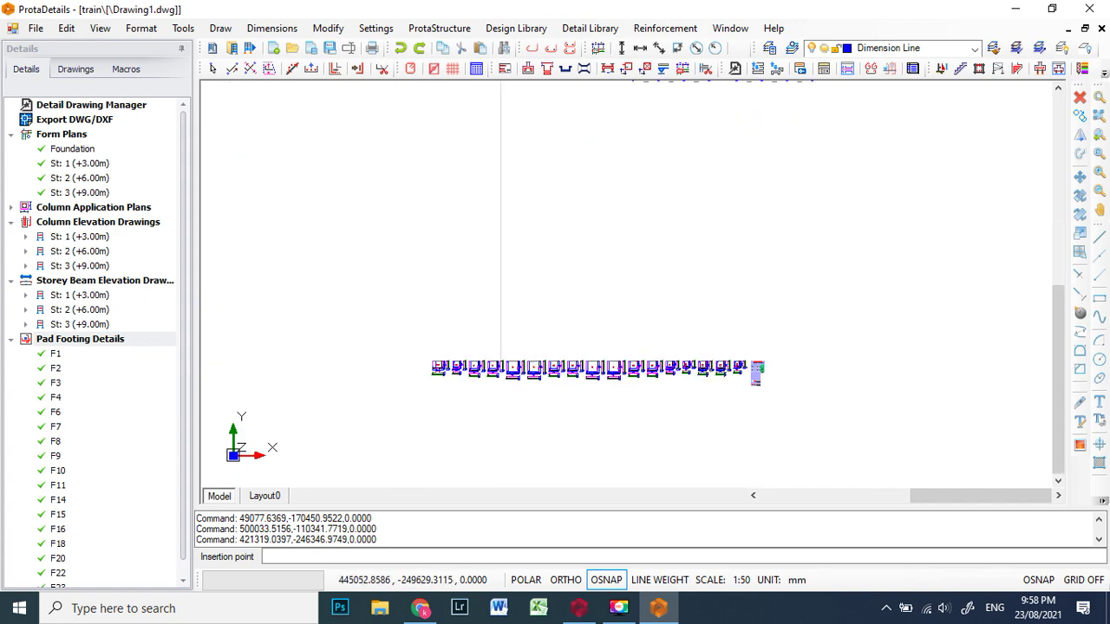
Examine the row of pad footing details with its tables, the storey form plans and the overall layout of the drawing.
{"action": "scroll", "coordinate": [372, 351], "scroll_direction": "up", "scroll_amount": 3}
{"action": "scroll", "coordinate": [371, 351], "scroll_direction": "up", "scroll_amount": 2}
{"action": "scroll", "coordinate": [430, 313], "scroll_direction": "down", "scroll_amount": 3}
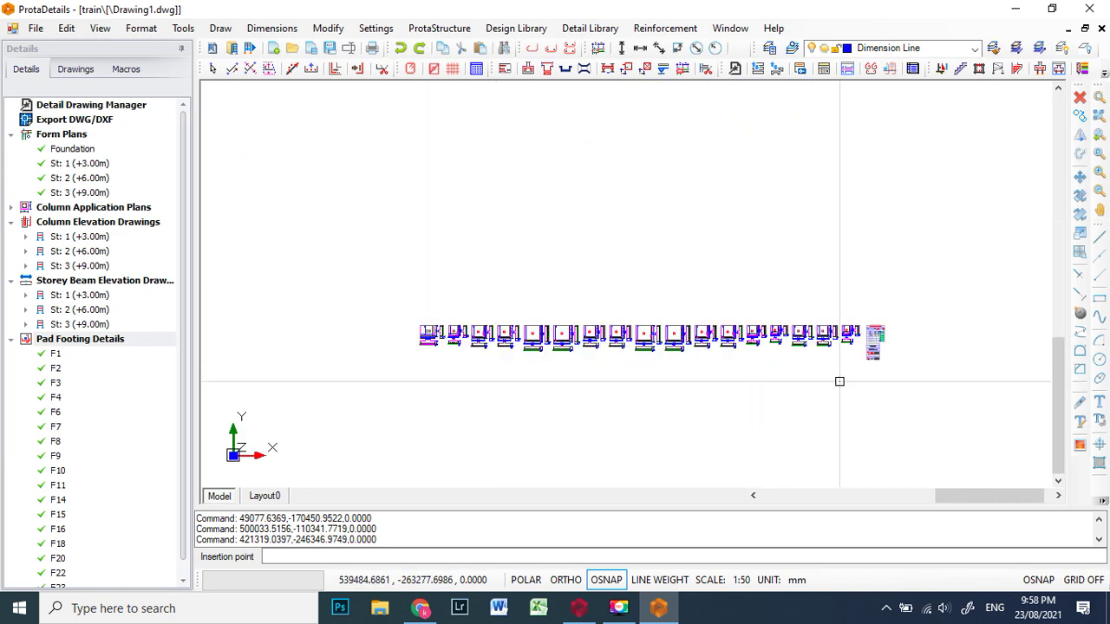
{"action": "scroll", "coordinate": [921, 319], "scroll_direction": "up", "scroll_amount": 2}
{"action": "scroll", "coordinate": [869, 326], "scroll_direction": "up", "scroll_amount": 2}
{"action": "scroll", "coordinate": [846, 312], "scroll_direction": "down", "scroll_amount": 2}
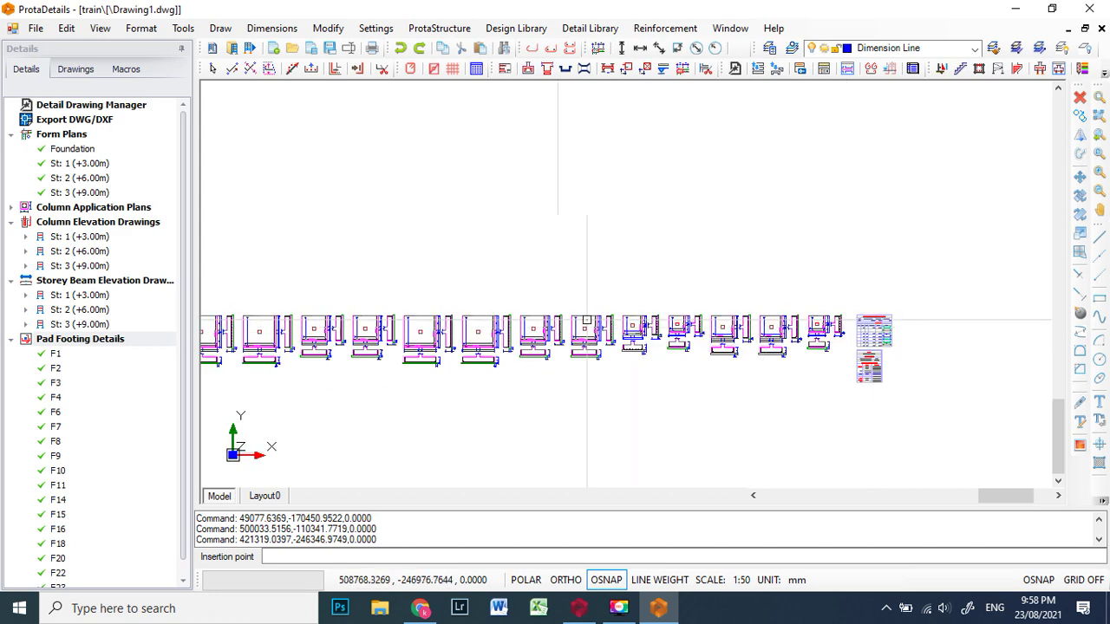
{"action": "scroll", "coordinate": [694, 339], "scroll_direction": "down", "scroll_amount": 4}
{"action": "scroll", "coordinate": [567, 322], "scroll_direction": "up", "scroll_amount": 3}
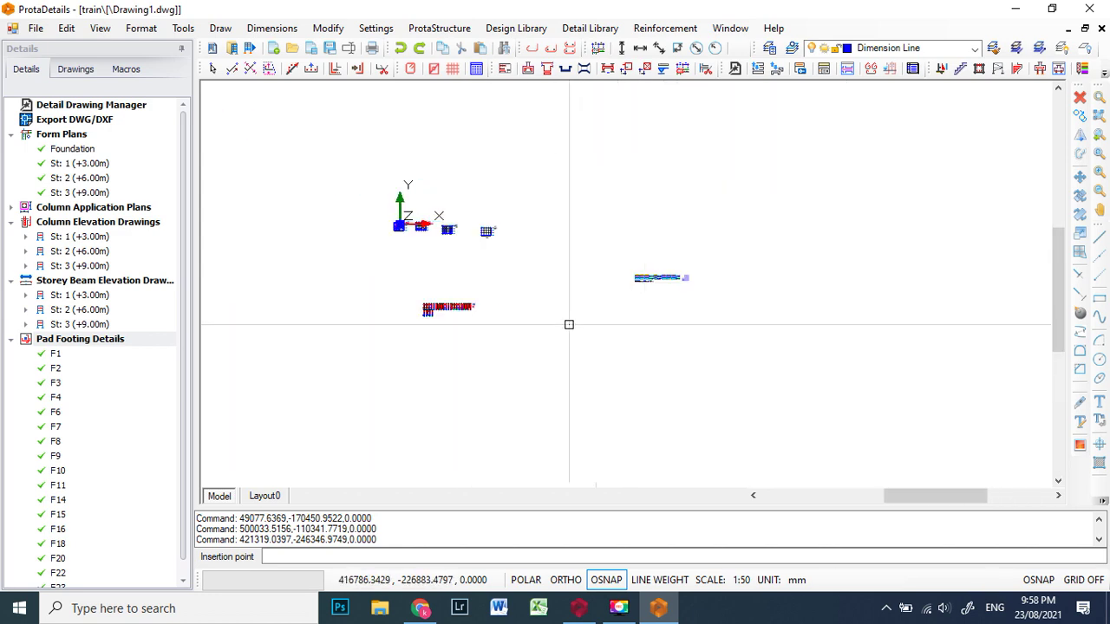
{"action": "scroll", "coordinate": [416, 224], "scroll_direction": "up", "scroll_amount": 5}
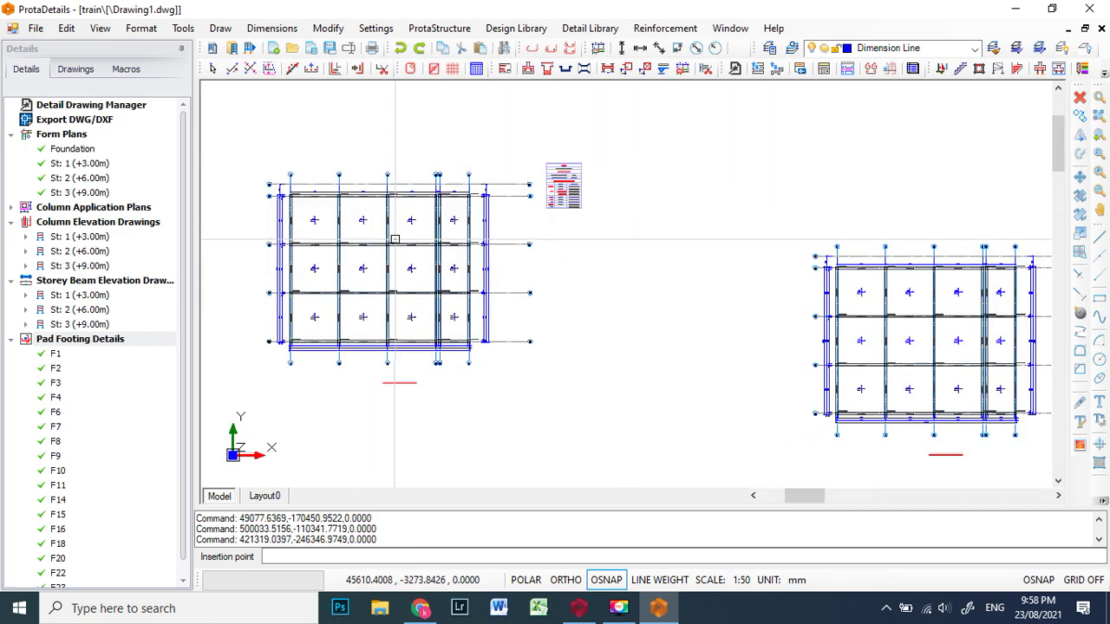
{"action": "scroll", "coordinate": [354, 246], "scroll_direction": "down", "scroll_amount": 4}
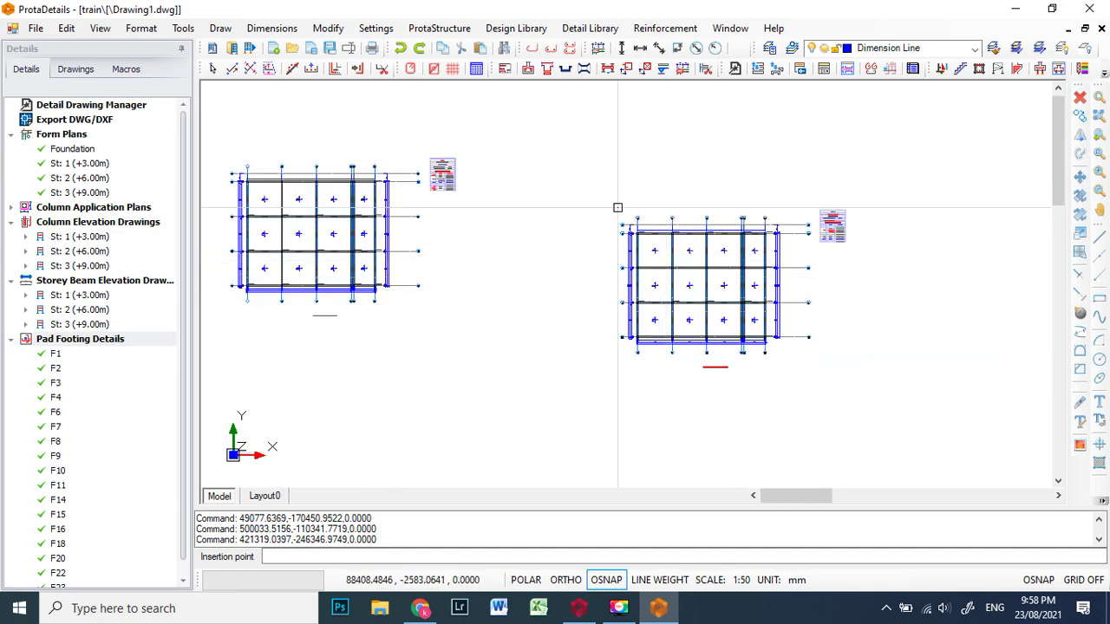
{"action": "scroll", "coordinate": [605, 223], "scroll_direction": "down", "scroll_amount": 4}
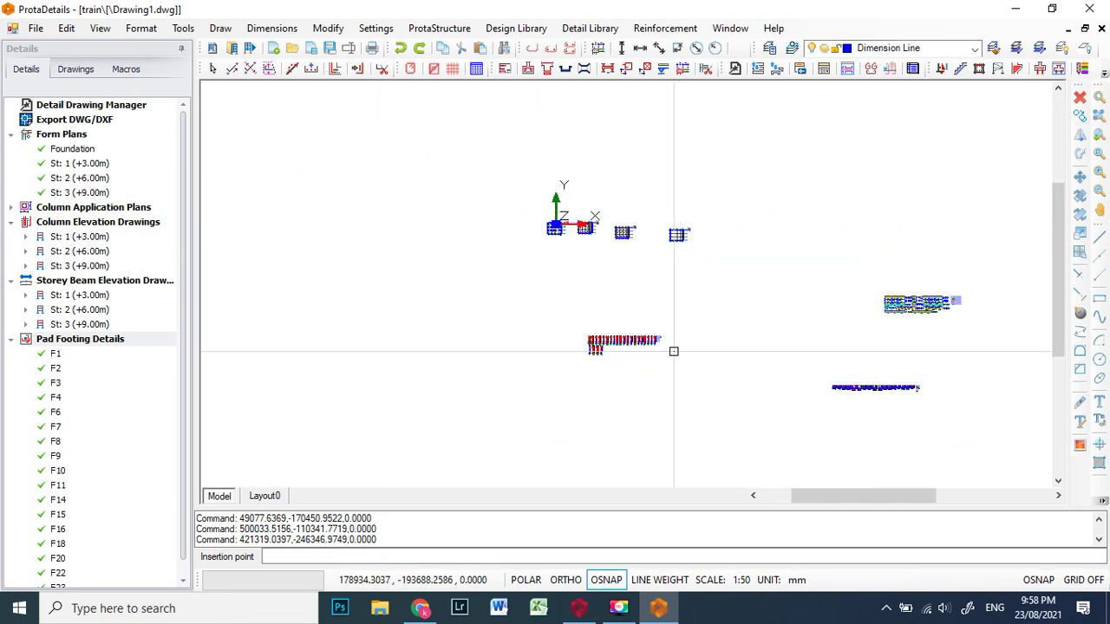
{"action": "scroll", "coordinate": [945, 301], "scroll_direction": "up", "scroll_amount": 2}
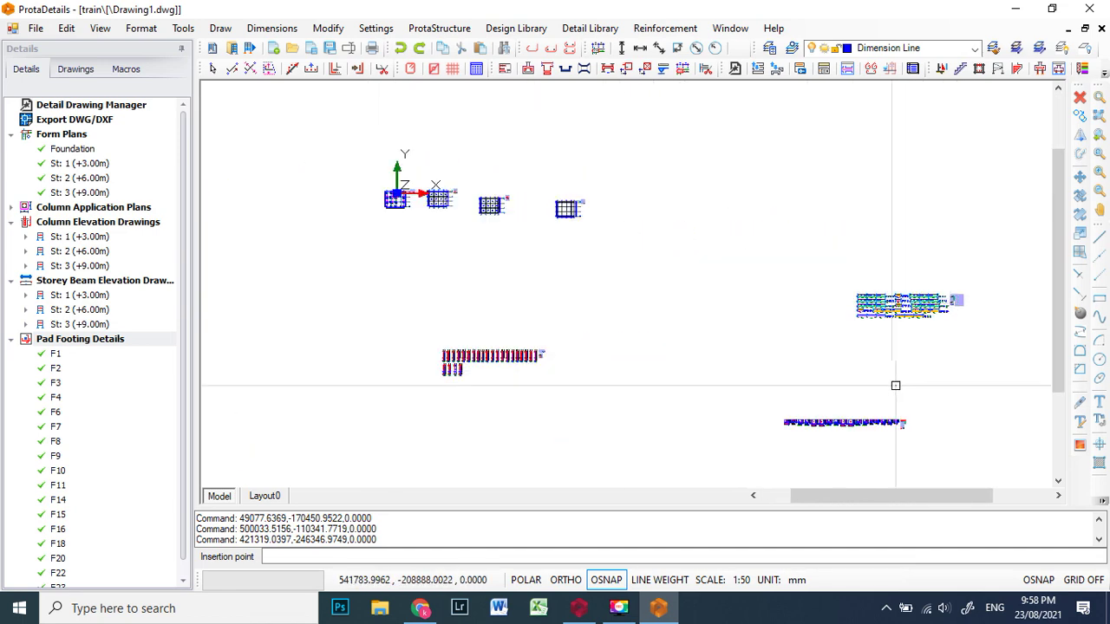
{"action": "scroll", "coordinate": [409, 231], "scroll_direction": "down", "scroll_amount": 1}
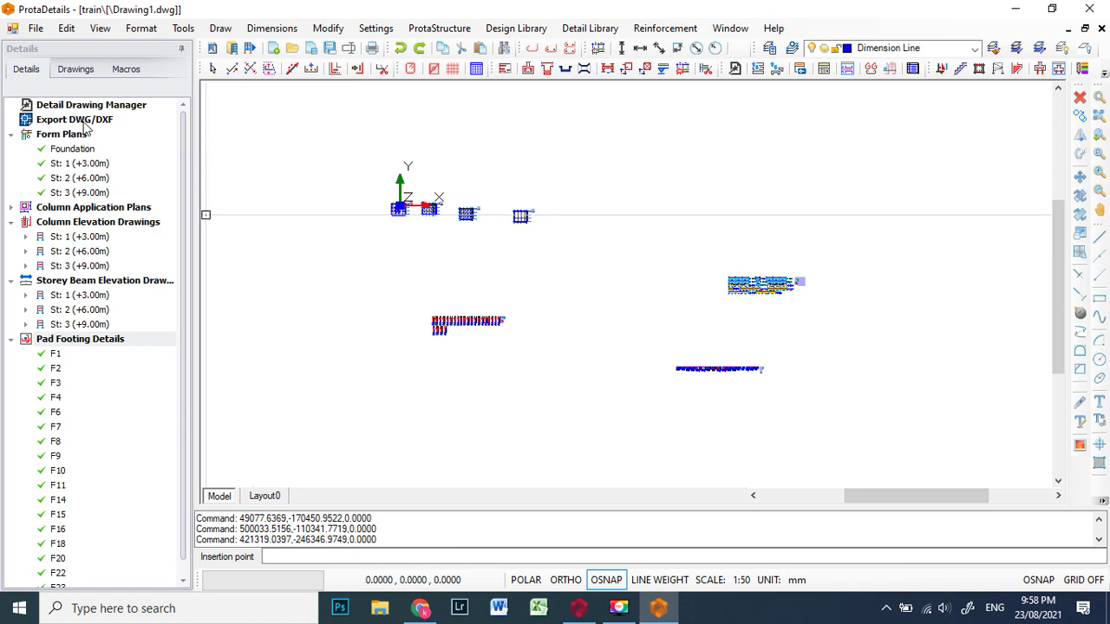
Export Drawing1.dwg in DWG2010 version to the Desktop folder and open the exported file in AutoCAD.
{"action": "left_click", "coordinate": [37, 28]}
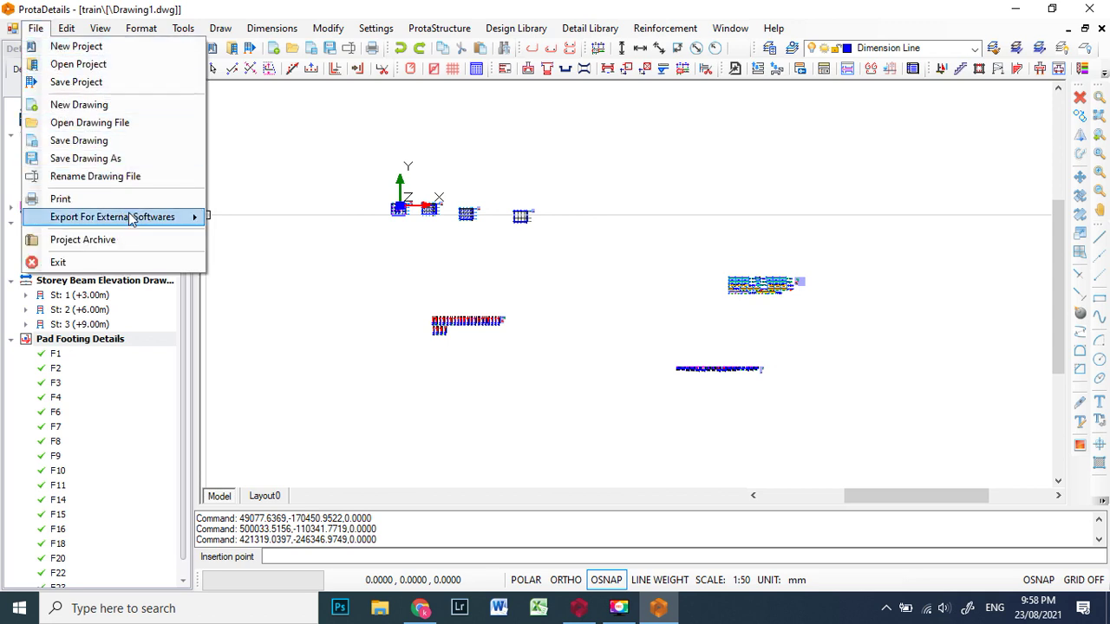
{"action": "mouse_move", "coordinate": [189, 220]}
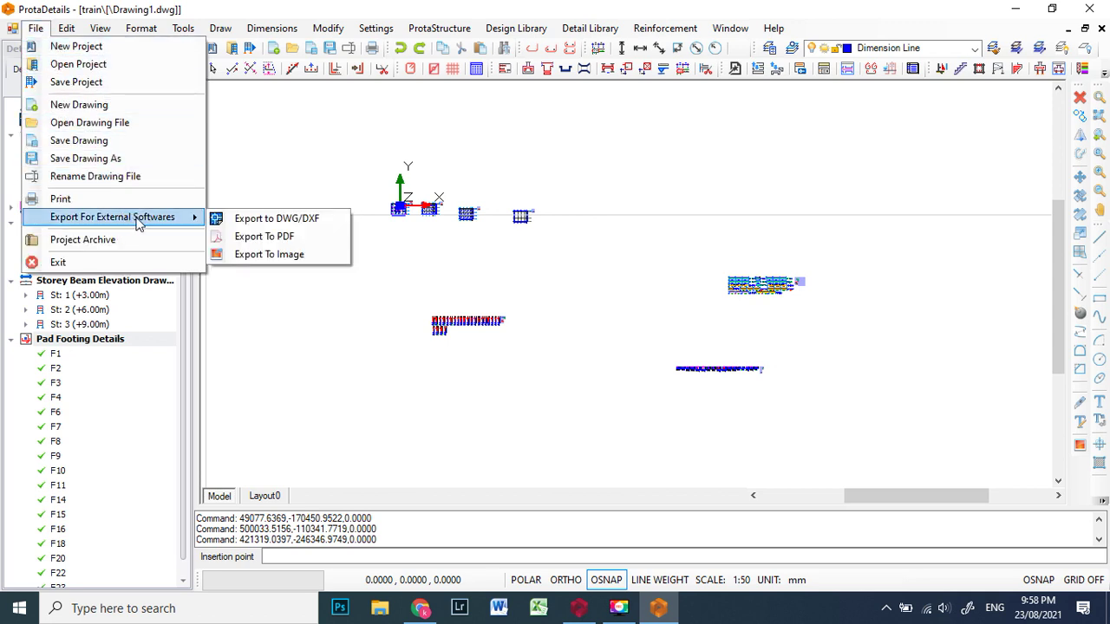
{"action": "left_click", "coordinate": [249, 221]}
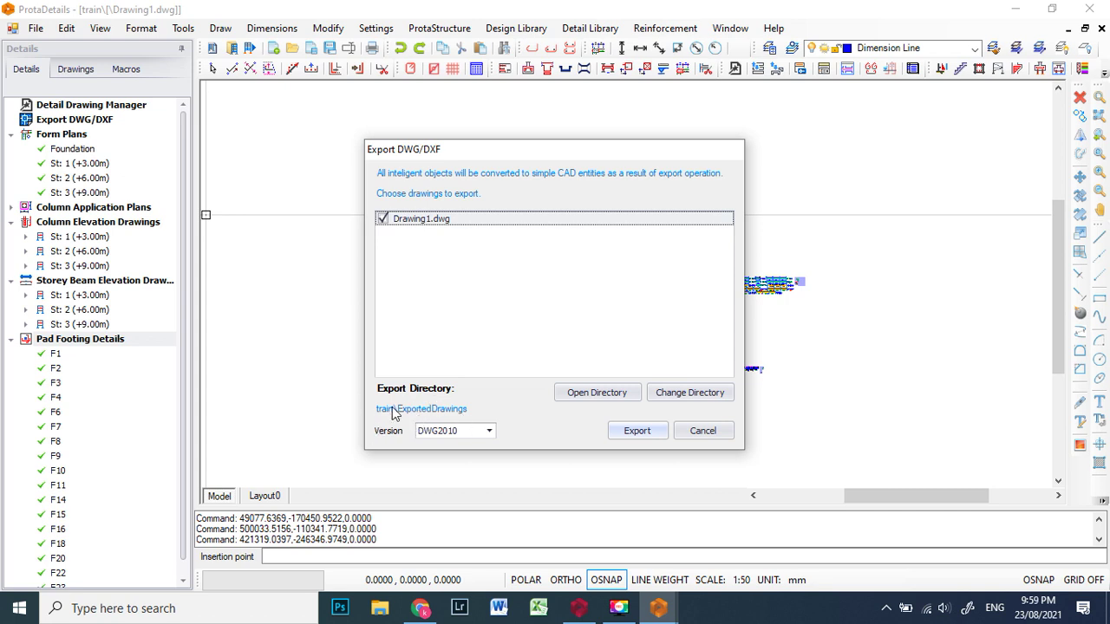
{"action": "left_click", "coordinate": [693, 393]}
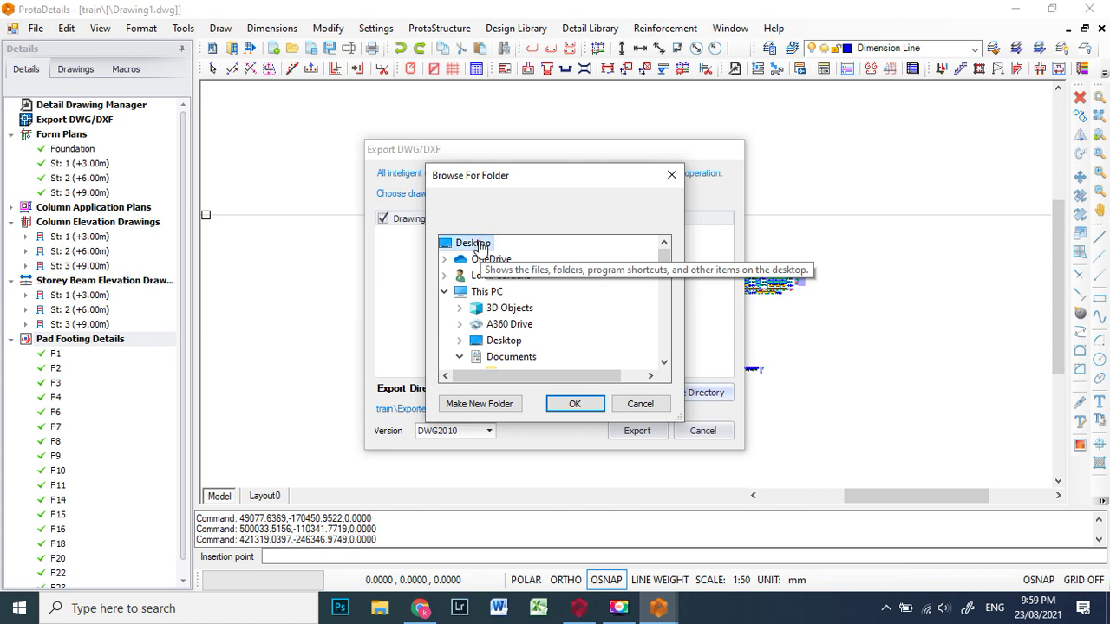
{"action": "left_click", "coordinate": [587, 407]}
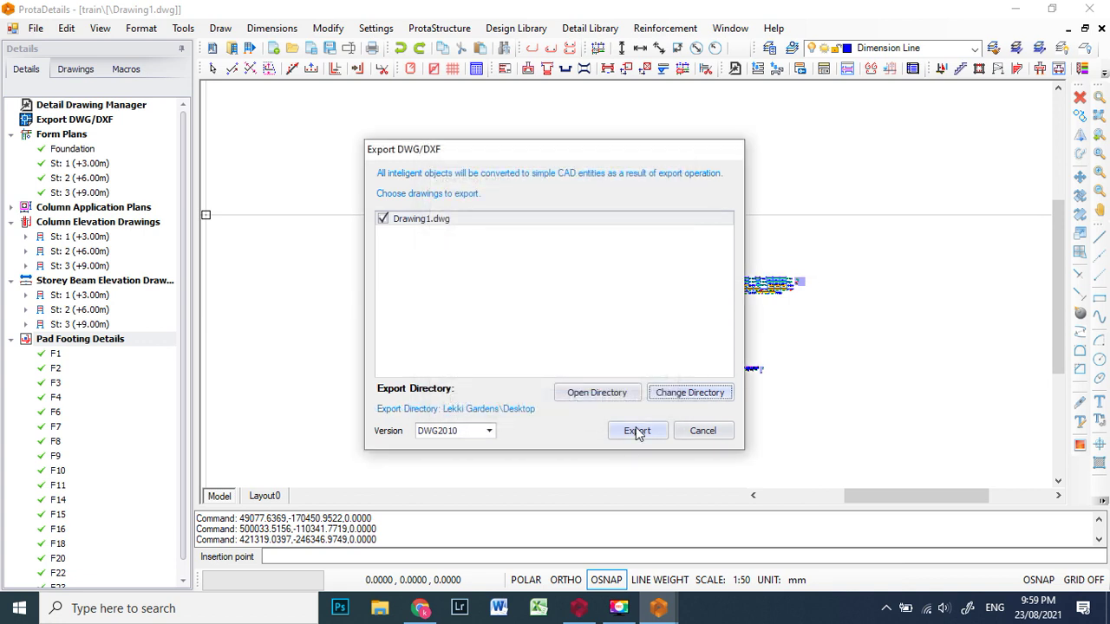
{"action": "left_click", "coordinate": [638, 431]}
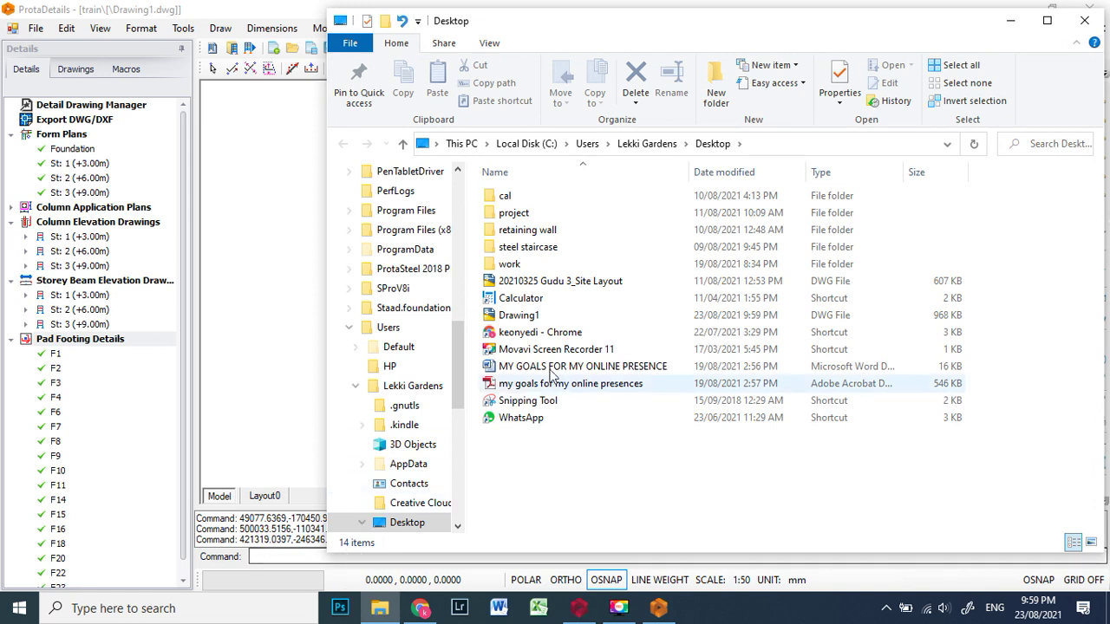
{"action": "left_click", "coordinate": [539, 316]}
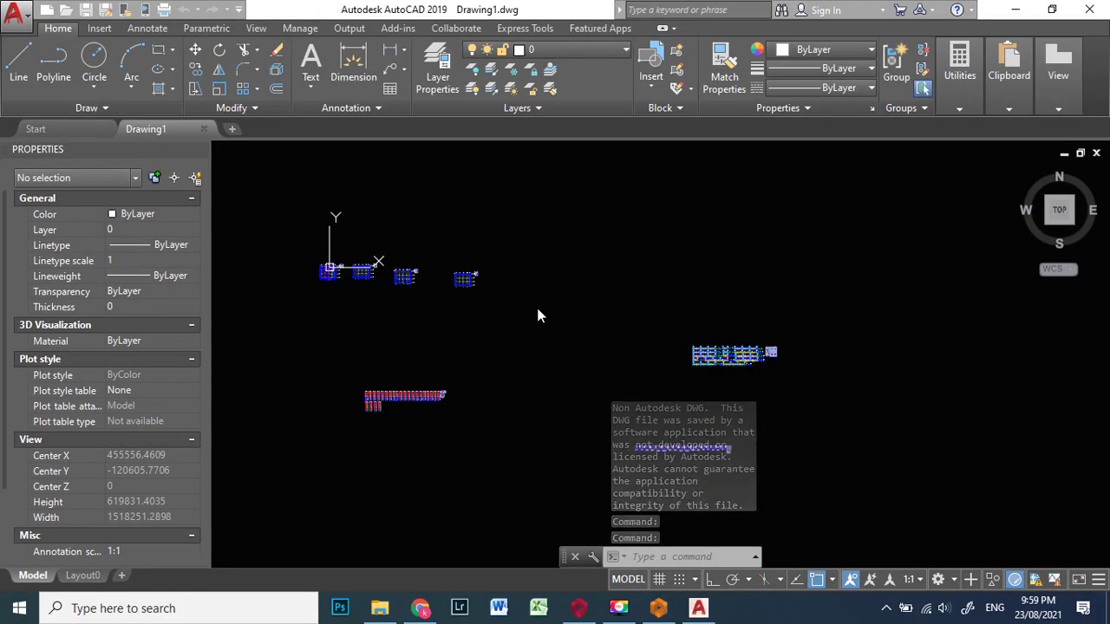
Examine the exported foundation and storey form plans, comparing their layout, grid axes and model info tables.
{"action": "scroll", "coordinate": [300, 258], "scroll_direction": "up", "scroll_amount": 2}
{"action": "scroll", "coordinate": [261, 294], "scroll_direction": "up", "scroll_amount": 15}
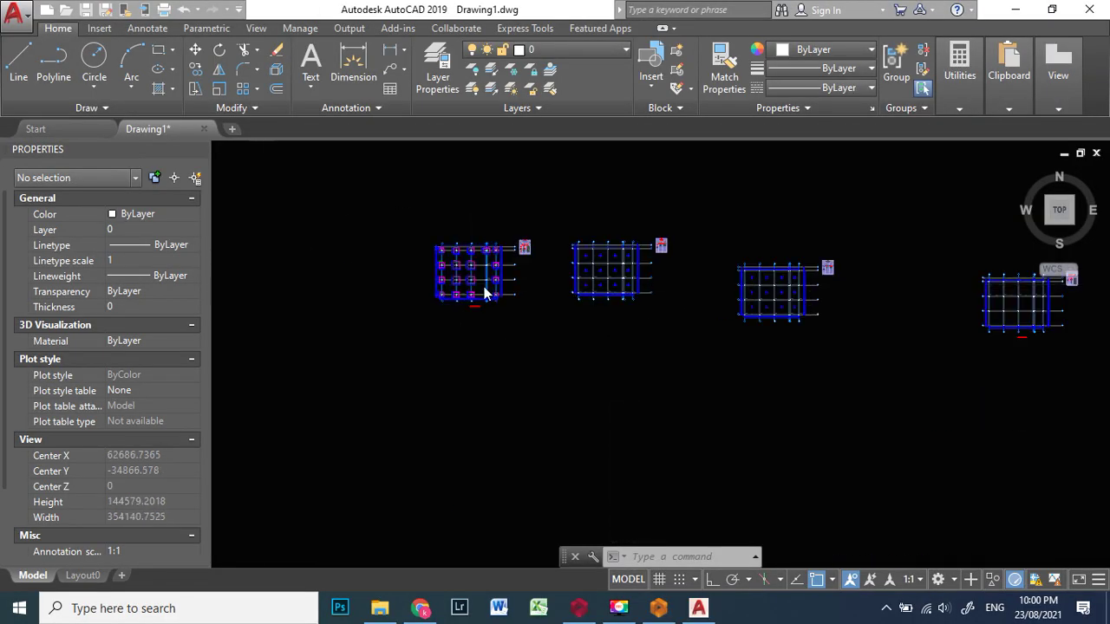
{"action": "scroll", "coordinate": [481, 267], "scroll_direction": "down", "scroll_amount": 20}
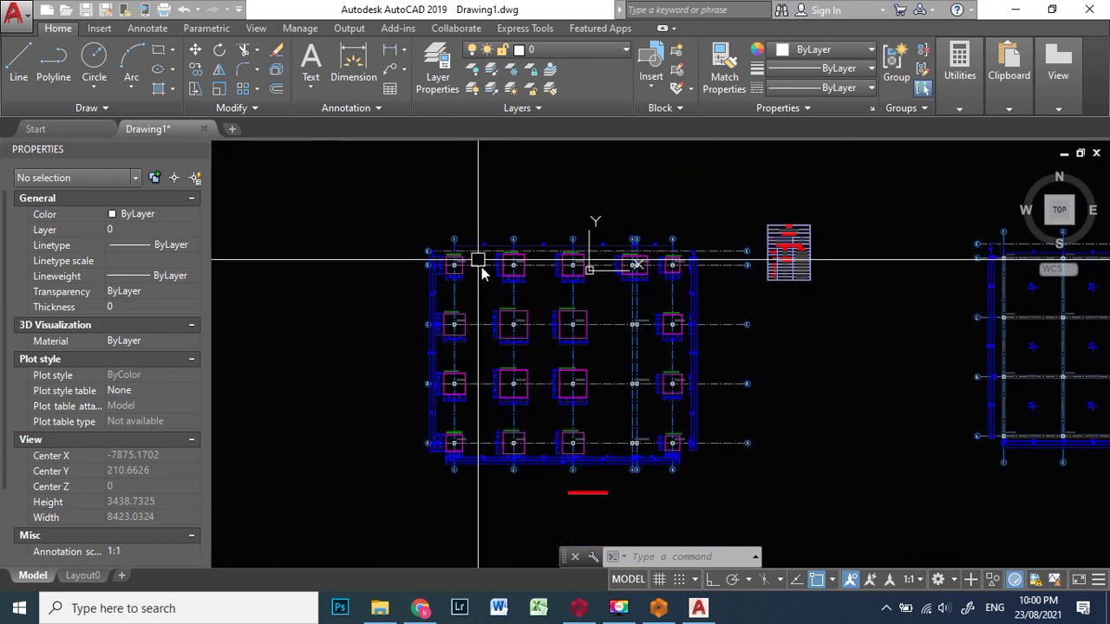
{"action": "scroll", "coordinate": [521, 265], "scroll_direction": "up", "scroll_amount": 8}
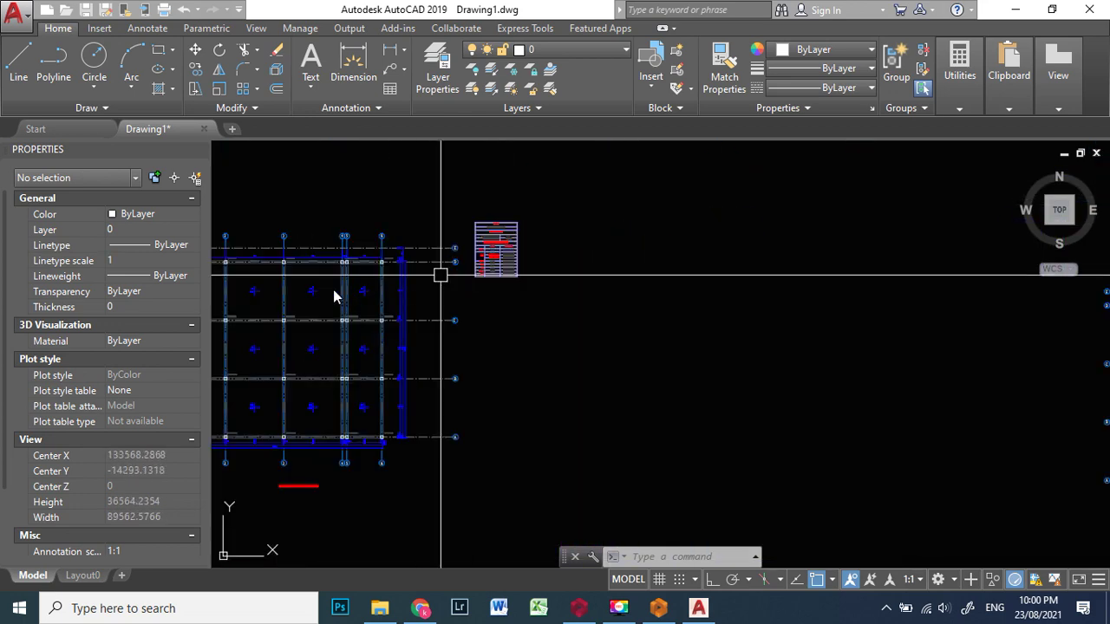
{"action": "scroll", "coordinate": [728, 287], "scroll_direction": "down", "scroll_amount": 6}
{"action": "scroll", "coordinate": [386, 267], "scroll_direction": "up", "scroll_amount": 12}
{"action": "scroll", "coordinate": [385, 267], "scroll_direction": "down", "scroll_amount": 8}
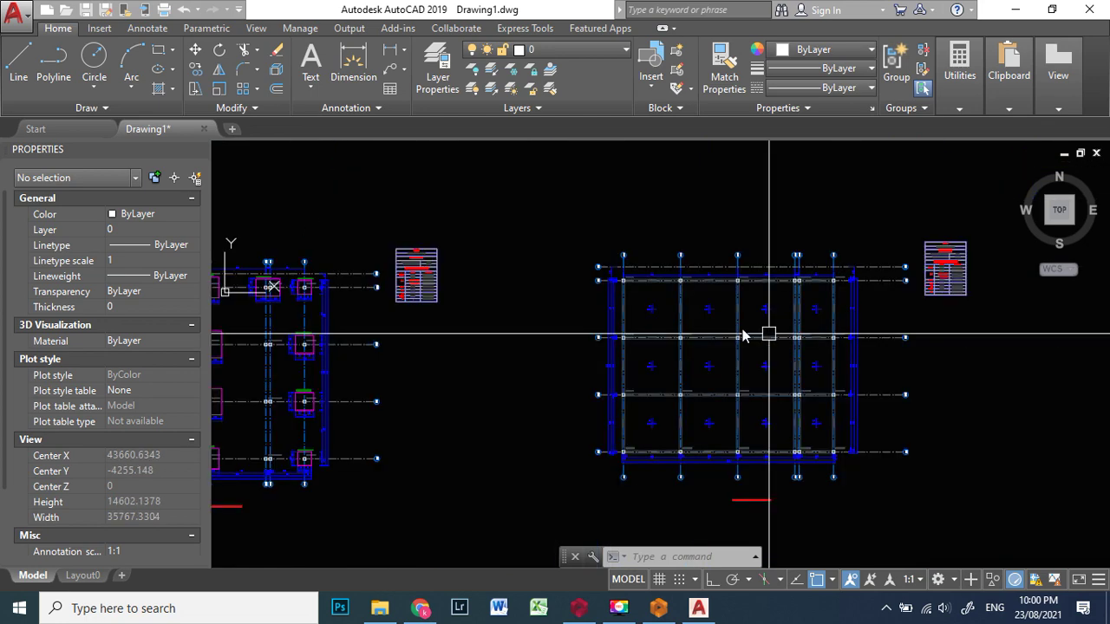
{"action": "scroll", "coordinate": [741, 322], "scroll_direction": "up", "scroll_amount": 5}
{"action": "scroll", "coordinate": [674, 326], "scroll_direction": "down", "scroll_amount": 4}
{"action": "scroll", "coordinate": [564, 291], "scroll_direction": "up", "scroll_amount": 5}
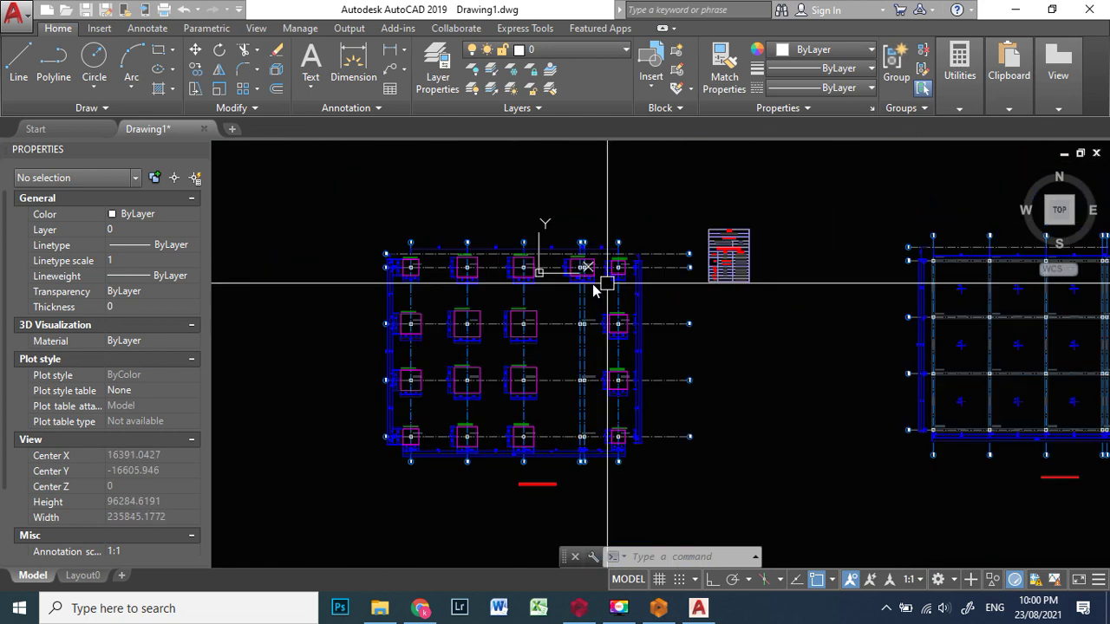
{"action": "scroll", "coordinate": [598, 260], "scroll_direction": "down", "scroll_amount": 3}
{"action": "scroll", "coordinate": [520, 243], "scroll_direction": "up", "scroll_amount": 2}
Examine the foundation plan's footings up close, including the size labels and dimensions around footing F2.
{"action": "scroll", "coordinate": [496, 231], "scroll_direction": "up", "scroll_amount": 6}
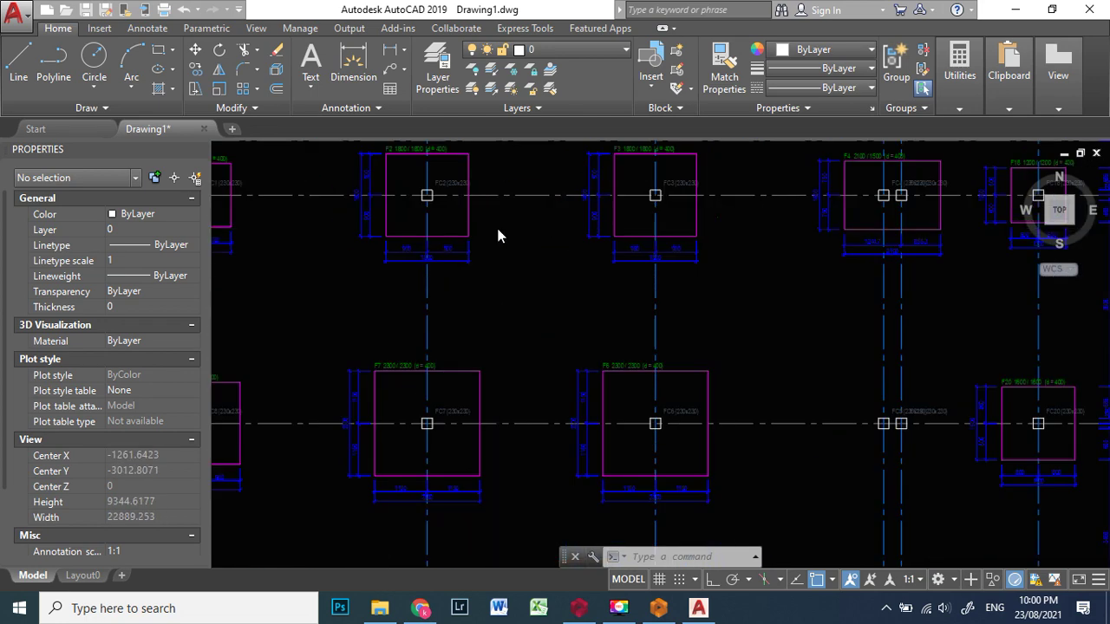
{"action": "scroll", "coordinate": [498, 235], "scroll_direction": "down", "scroll_amount": 3}
{"action": "scroll", "coordinate": [483, 208], "scroll_direction": "up", "scroll_amount": 5}
{"action": "scroll", "coordinate": [508, 226], "scroll_direction": "down", "scroll_amount": 4}
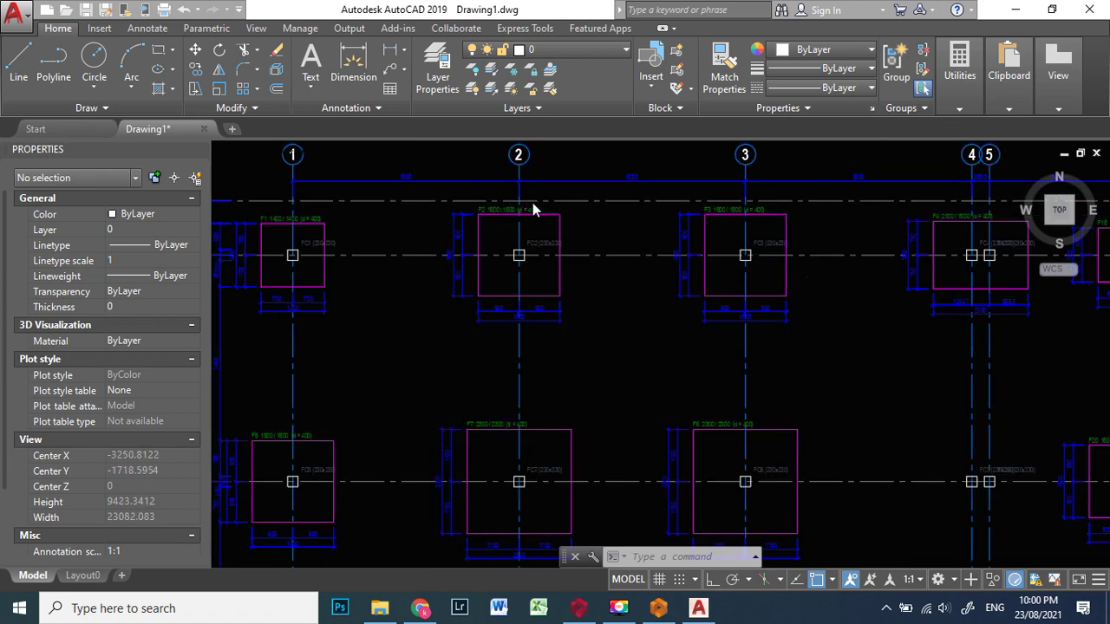
{"action": "scroll", "coordinate": [520, 228], "scroll_direction": "down", "scroll_amount": 3}
{"action": "scroll", "coordinate": [508, 228], "scroll_direction": "up", "scroll_amount": 5}
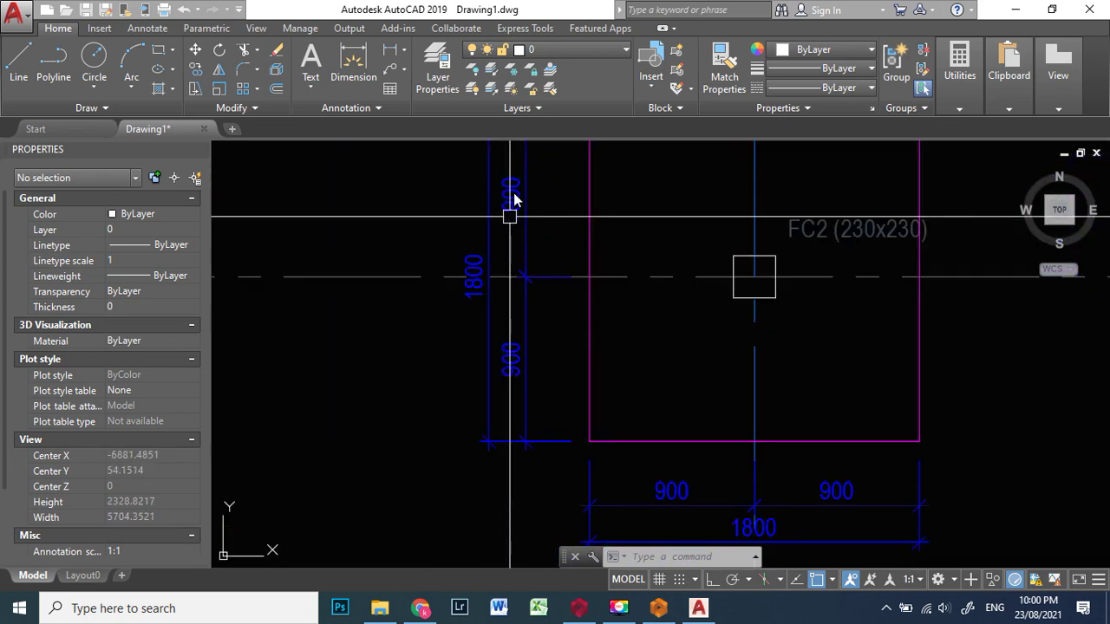
{"action": "scroll", "coordinate": [511, 219], "scroll_direction": "down", "scroll_amount": 2}
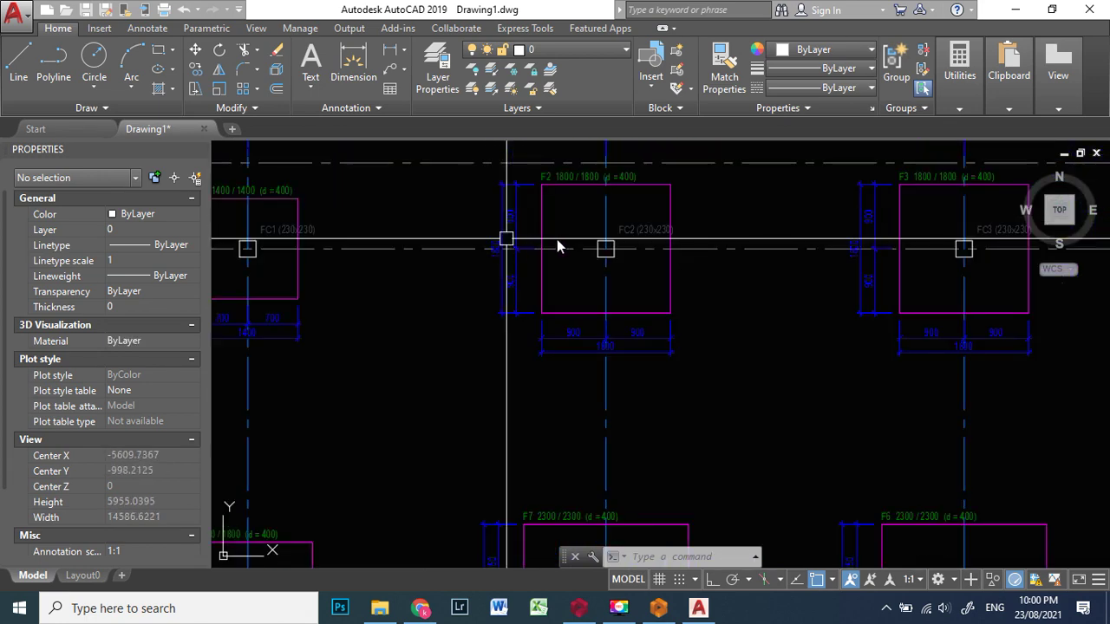
{"action": "scroll", "coordinate": [519, 221], "scroll_direction": "up", "scroll_amount": 3}
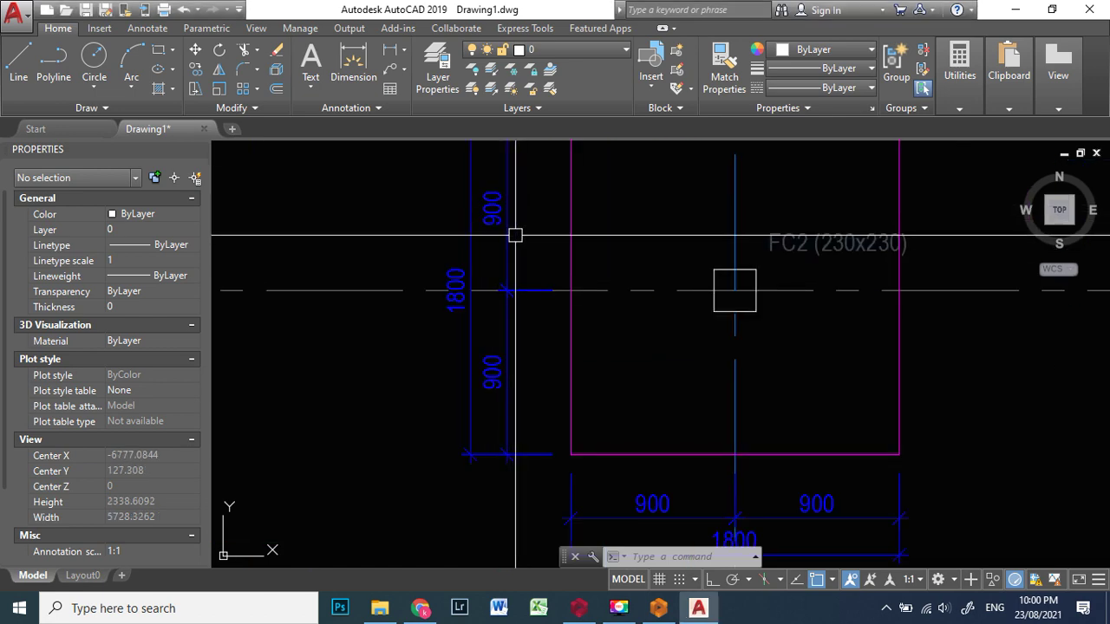
Set the text height of the upper 900 dimension beside footing F2 to 180.
{"action": "left_click", "coordinate": [517, 234]}
{"action": "left_click", "coordinate": [492, 239]}
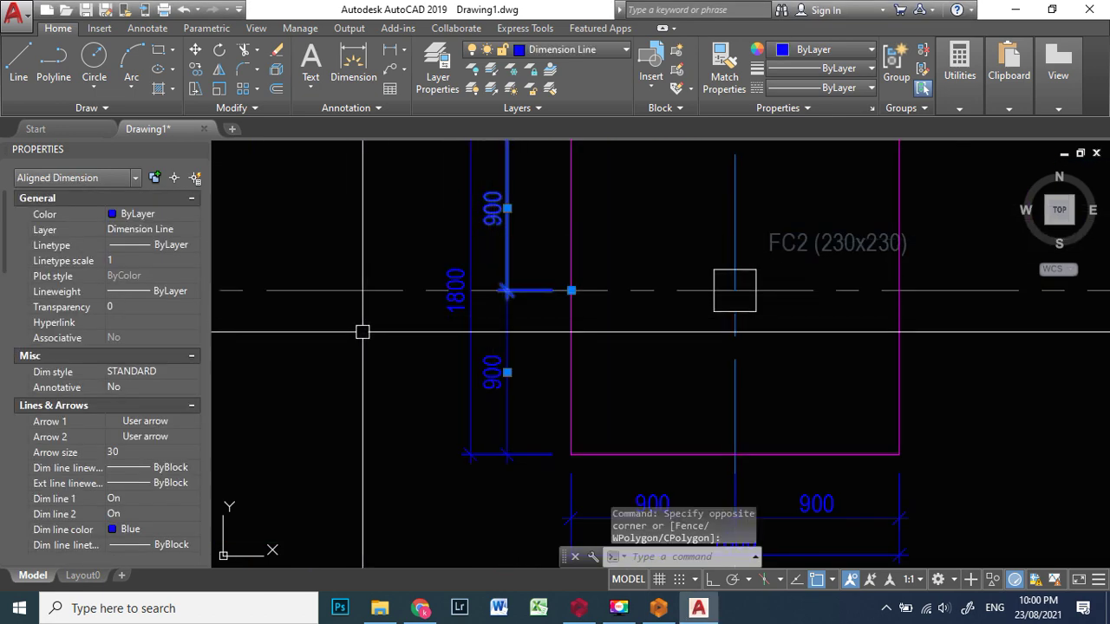
{"action": "scroll", "coordinate": [534, 227], "scroll_direction": "down", "scroll_amount": 4}
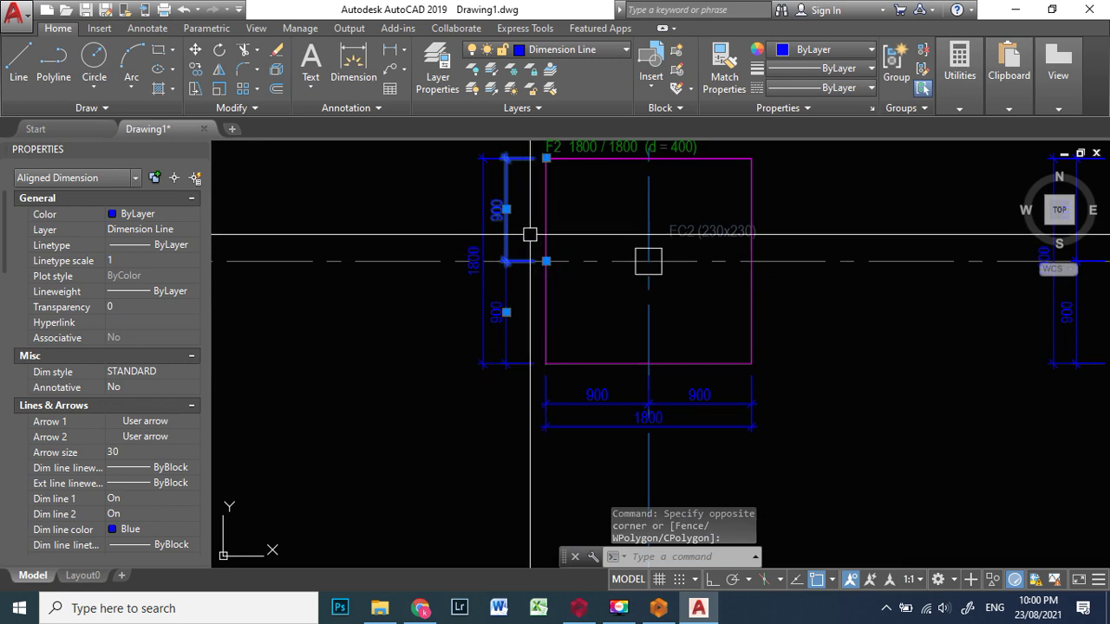
{"action": "scroll", "coordinate": [536, 223], "scroll_direction": "down", "scroll_amount": 3}
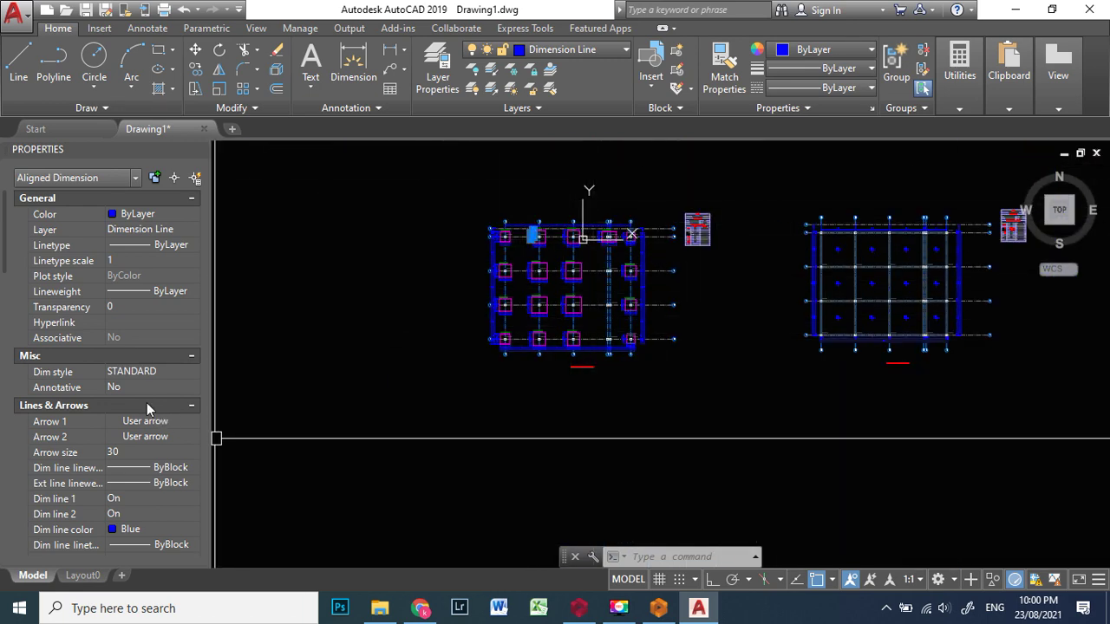
{"action": "scroll", "coordinate": [146, 403], "scroll_direction": "down", "scroll_amount": 5}
{"action": "scroll", "coordinate": [146, 402], "scroll_direction": "down", "scroll_amount": 4}
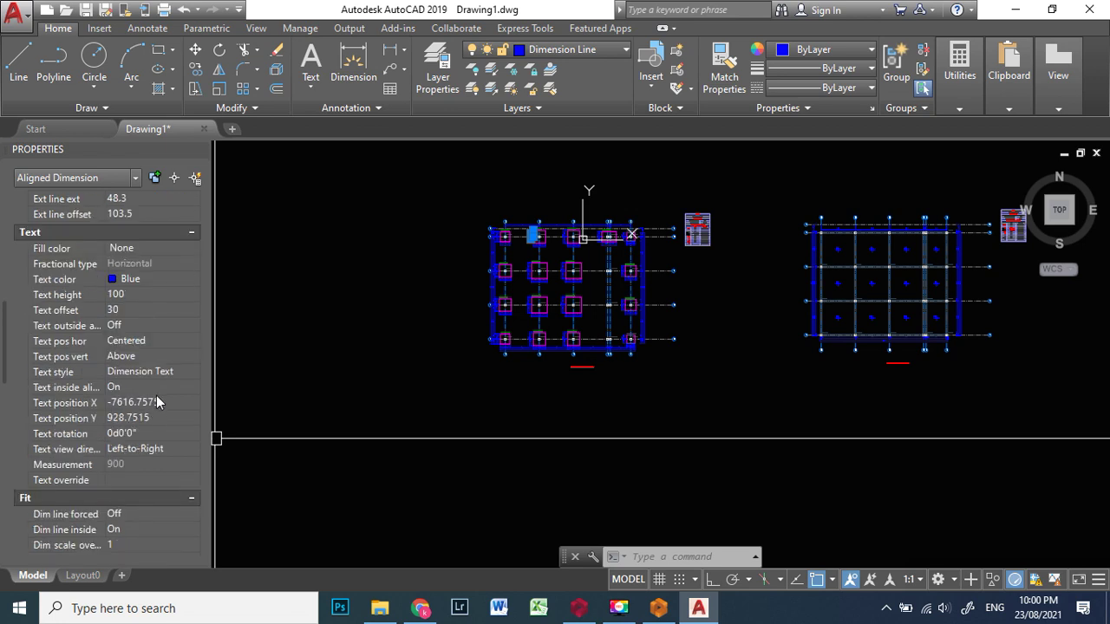
{"action": "left_click", "coordinate": [131, 301]}
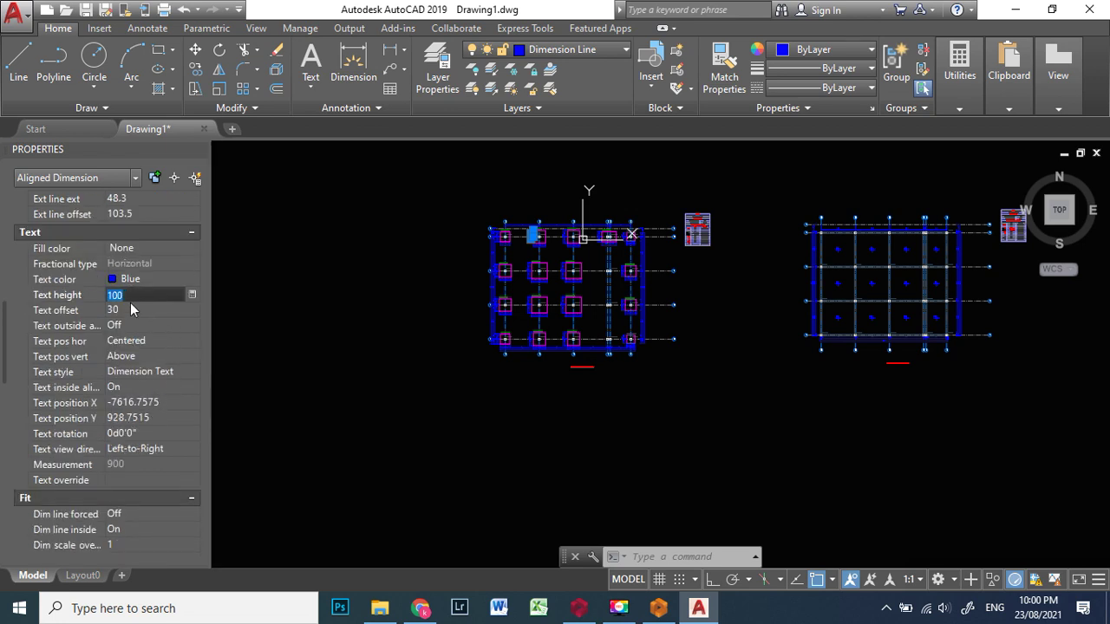
{"action": "left_click", "coordinate": [137, 293]}
{"action": "left_click", "coordinate": [399, 290]}
{"action": "left_click", "coordinate": [439, 260]}
{"action": "scroll", "coordinate": [533, 222], "scroll_direction": "up", "scroll_amount": 4}
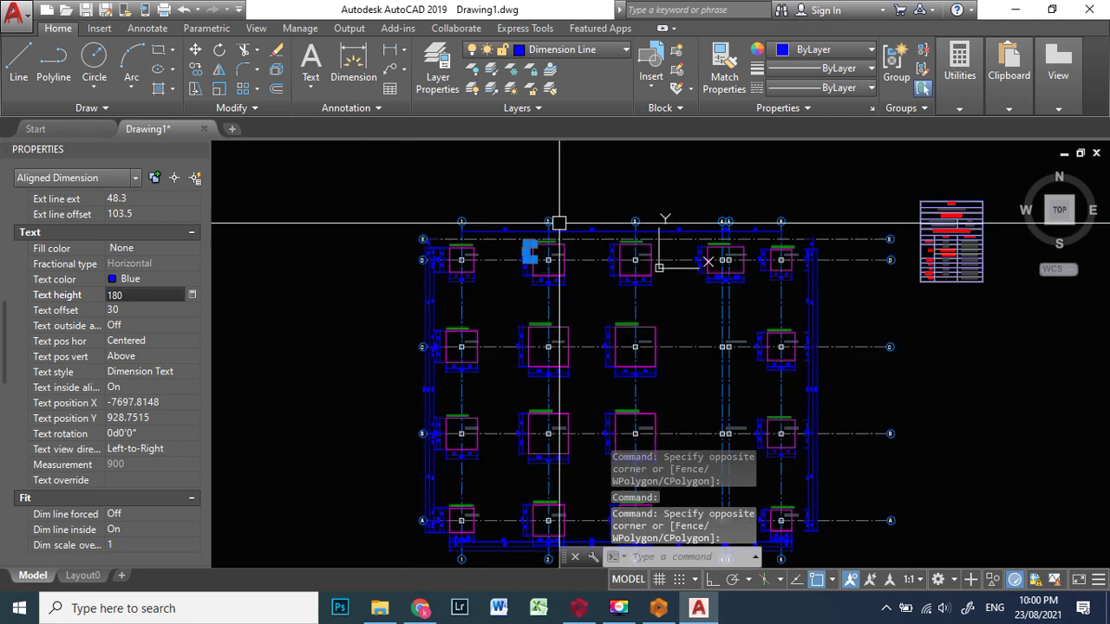
{"action": "scroll", "coordinate": [471, 272], "scroll_direction": "up", "scroll_amount": 5}
{"action": "scroll", "coordinate": [473, 248], "scroll_direction": "down", "scroll_amount": 2}
{"action": "scroll", "coordinate": [459, 293], "scroll_direction": "up", "scroll_amount": 2}
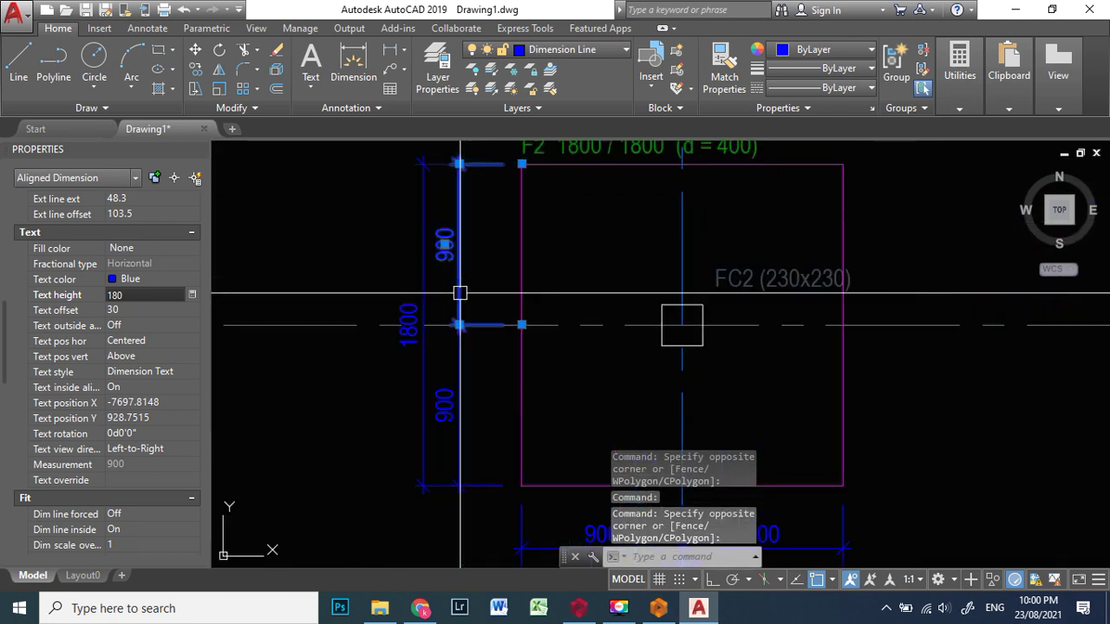
{"action": "scroll", "coordinate": [515, 302], "scroll_direction": "down", "scroll_amount": 4}
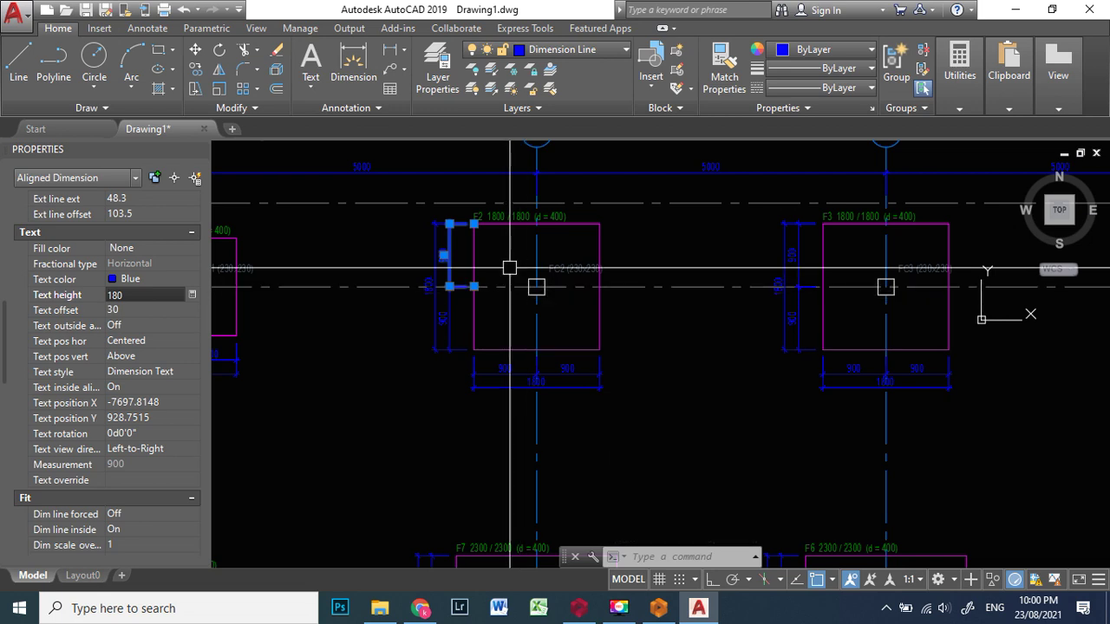
{"action": "key", "text": "Escape"}
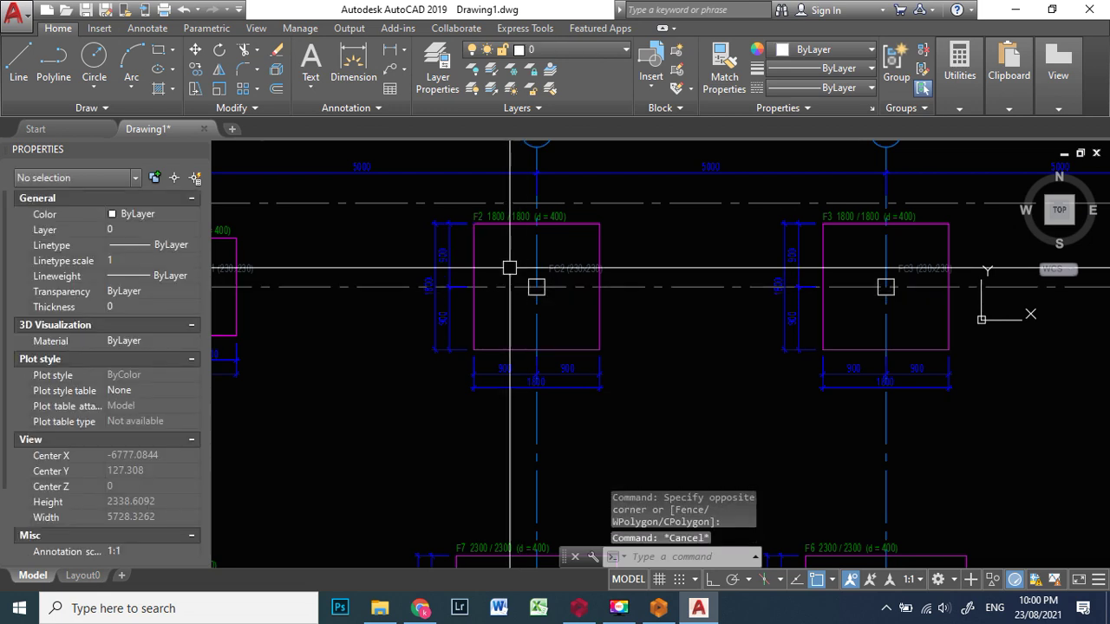
Set the text height of the F2 footing label to 180 and clear the selection.
{"action": "left_click", "coordinate": [509, 215]}
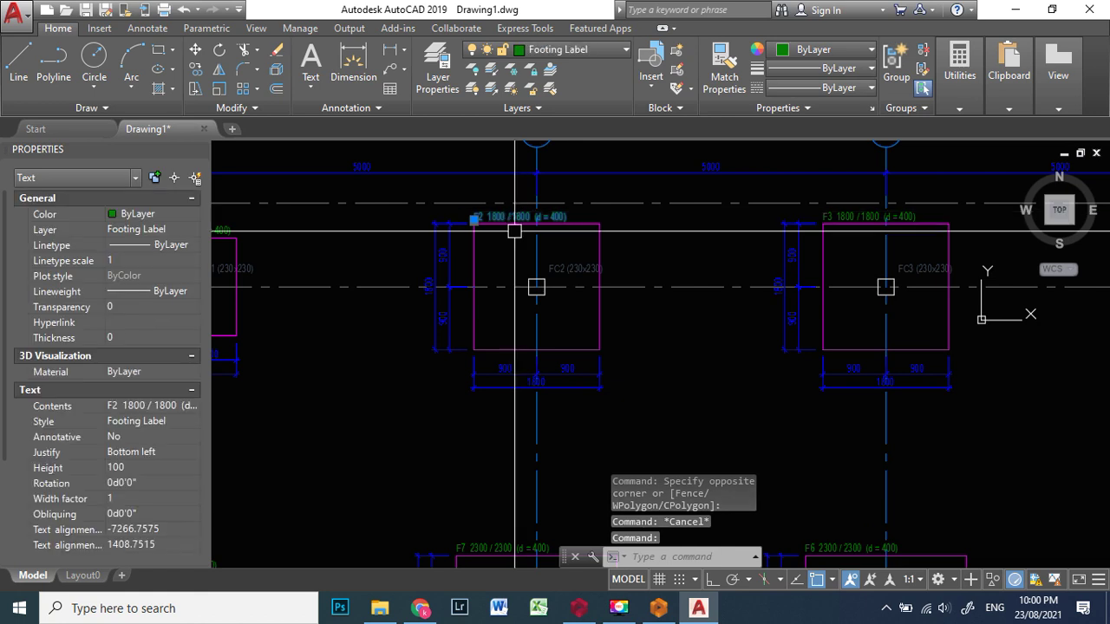
{"action": "scroll", "coordinate": [139, 390], "scroll_direction": "down", "scroll_amount": 3}
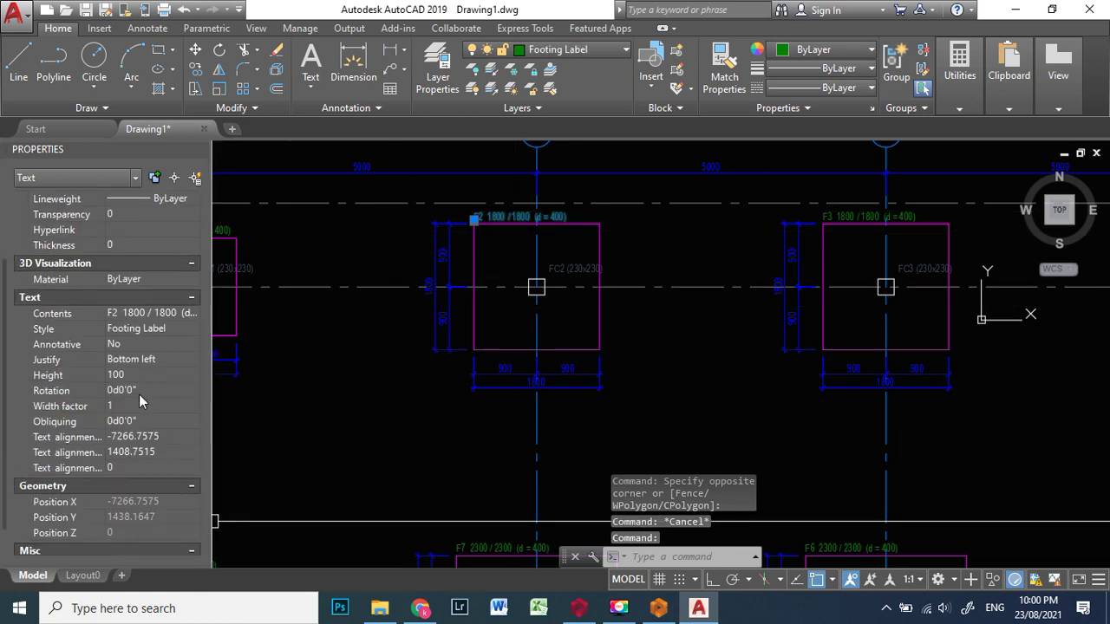
{"action": "left_click", "coordinate": [174, 373]}
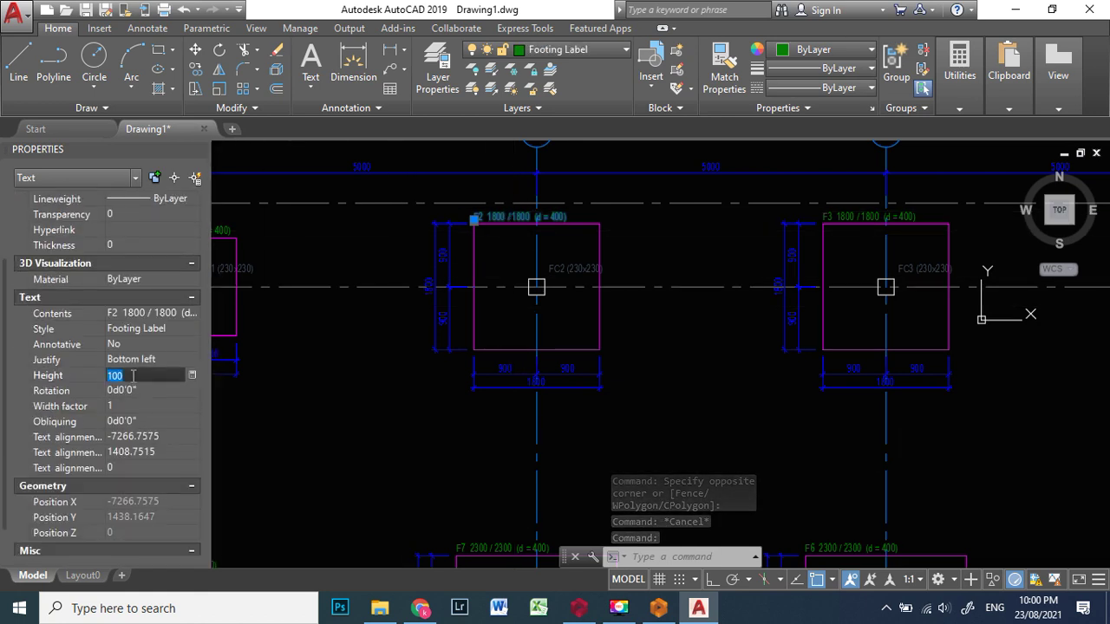
{"action": "type", "text": "180"}
{"action": "key", "text": "Tab"}
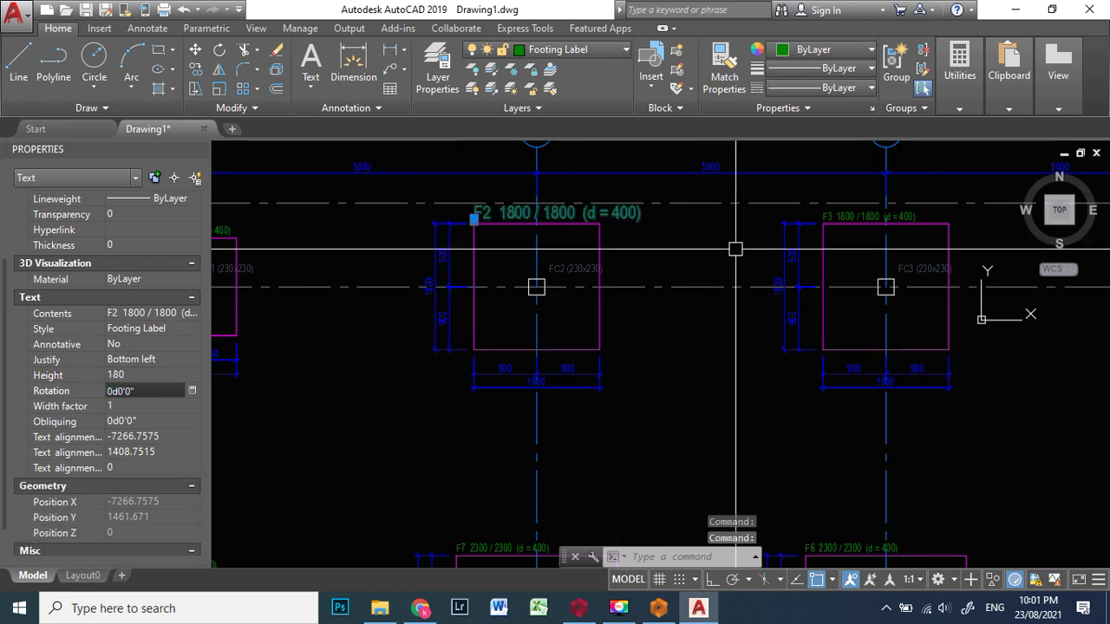
{"action": "scroll", "coordinate": [619, 216], "scroll_direction": "up", "scroll_amount": 1}
{"action": "scroll", "coordinate": [615, 252], "scroll_direction": "down", "scroll_amount": 3}
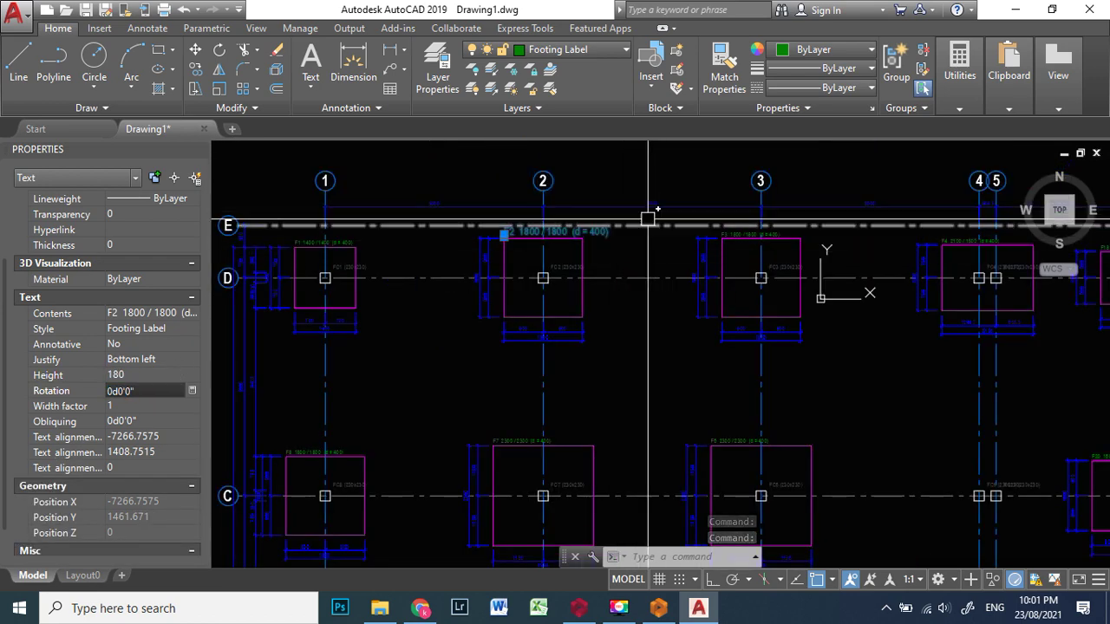
{"action": "key", "text": "Escape"}
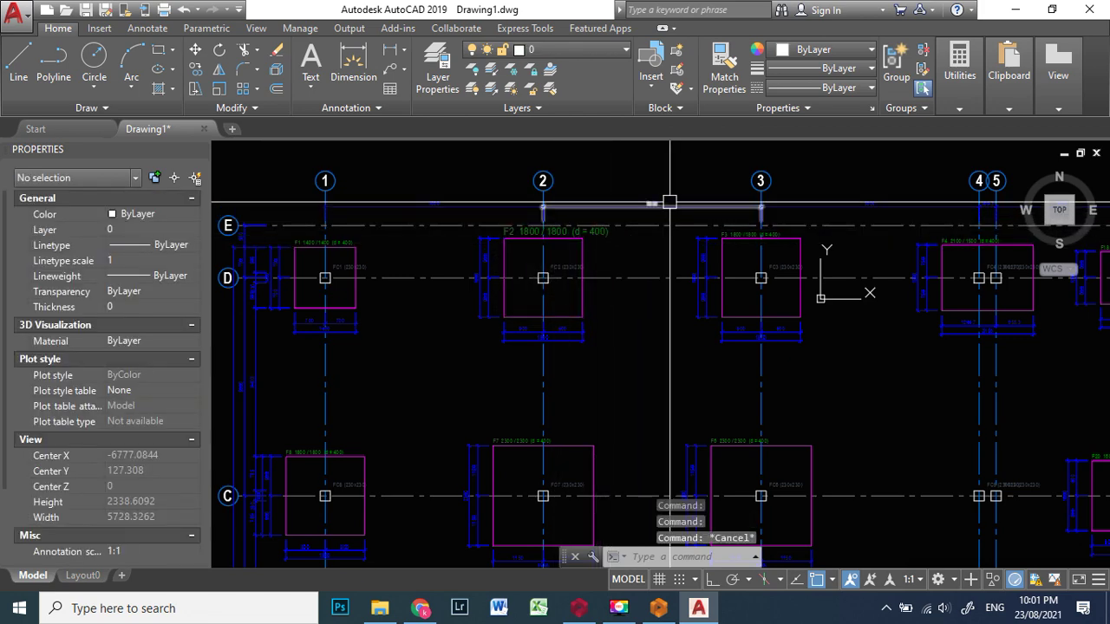
Select the dimension between grid axes 2 and 3 and examine its text size against the whole foundation plan.
{"action": "scroll", "coordinate": [655, 217], "scroll_direction": "up", "scroll_amount": 4}
{"action": "left_click", "coordinate": [629, 210]}
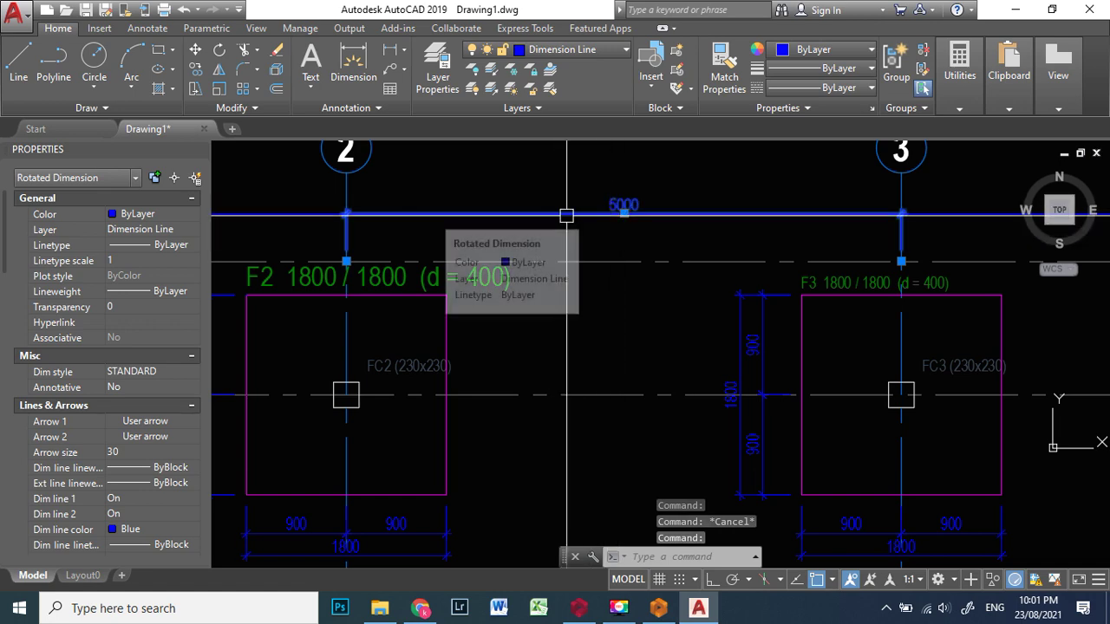
{"action": "scroll", "coordinate": [633, 221], "scroll_direction": "down", "scroll_amount": 4}
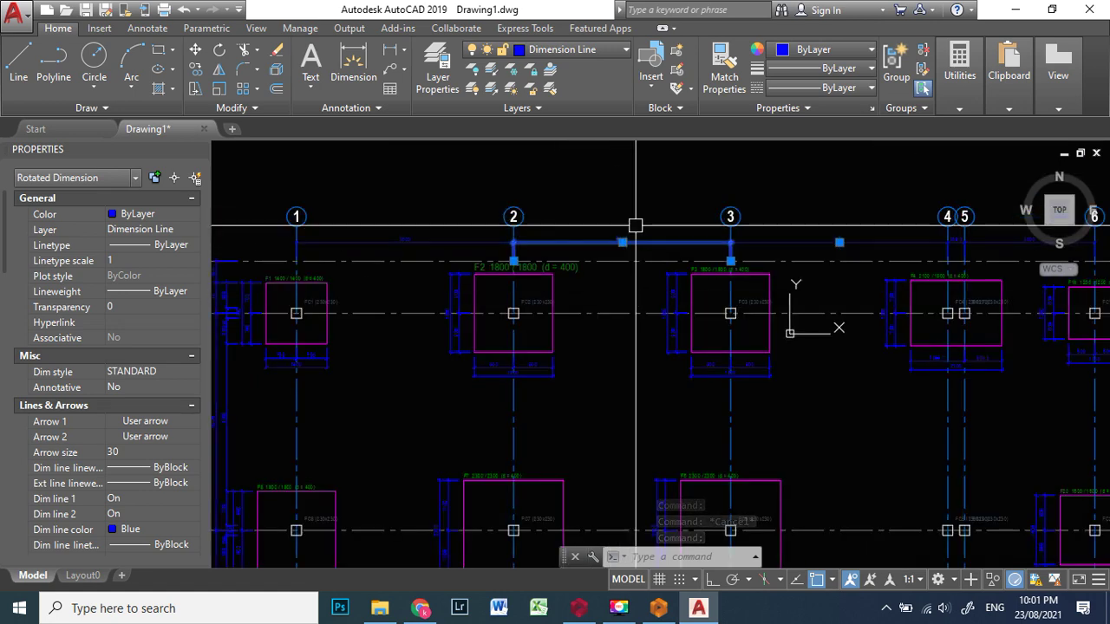
{"action": "scroll", "coordinate": [642, 255], "scroll_direction": "up", "scroll_amount": 5}
{"action": "scroll", "coordinate": [607, 238], "scroll_direction": "down", "scroll_amount": 10}
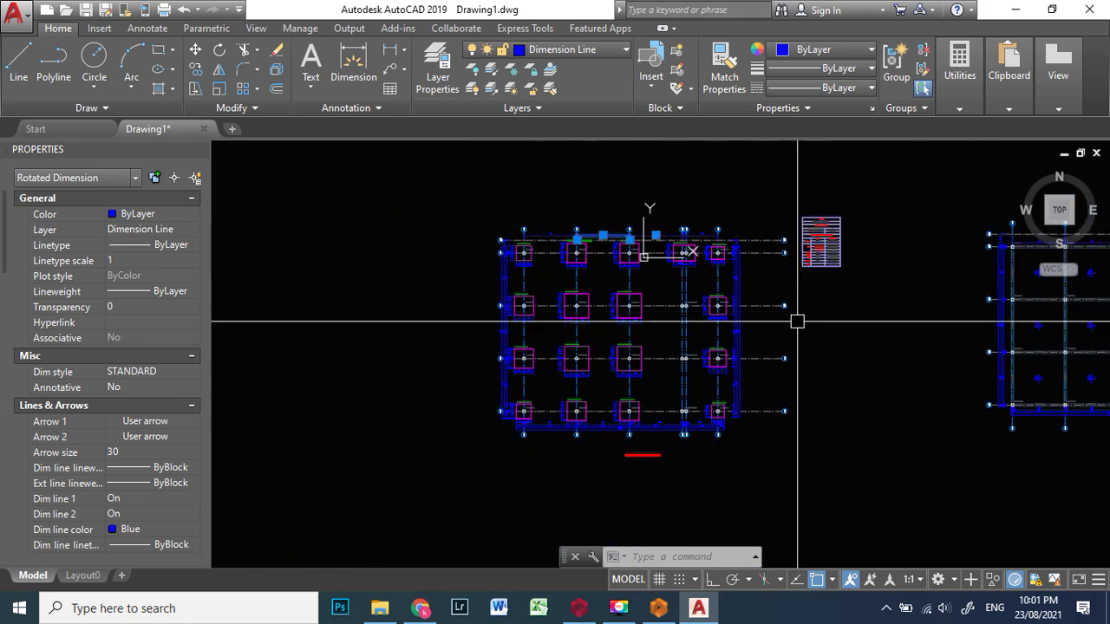
Clear the dimension selection and examine the text on the foundation plan around footing F18, near the crossing of axes D and 6.
{"action": "scroll", "coordinate": [528, 195], "scroll_direction": "down", "scroll_amount": 3}
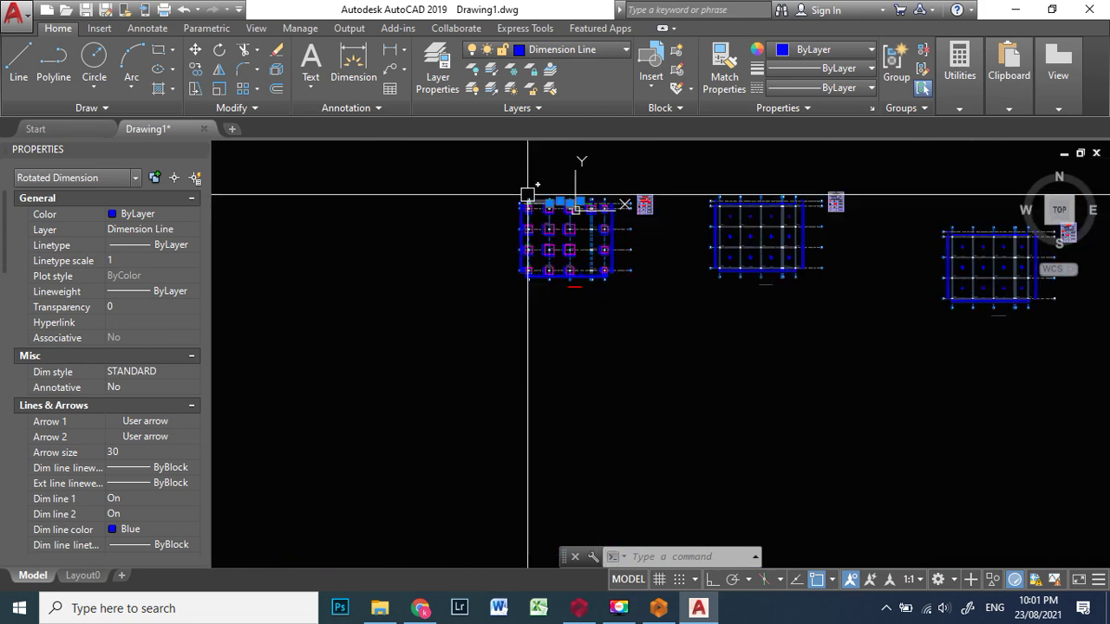
{"action": "key", "text": "Escape"}
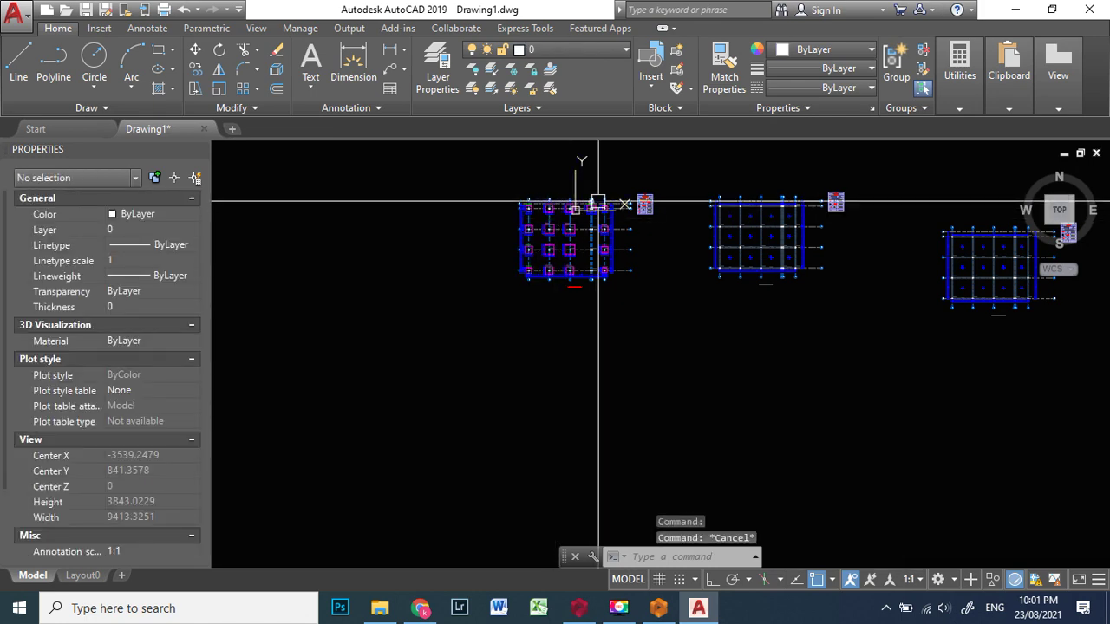
{"action": "scroll", "coordinate": [598, 203], "scroll_direction": "up", "scroll_amount": 8}
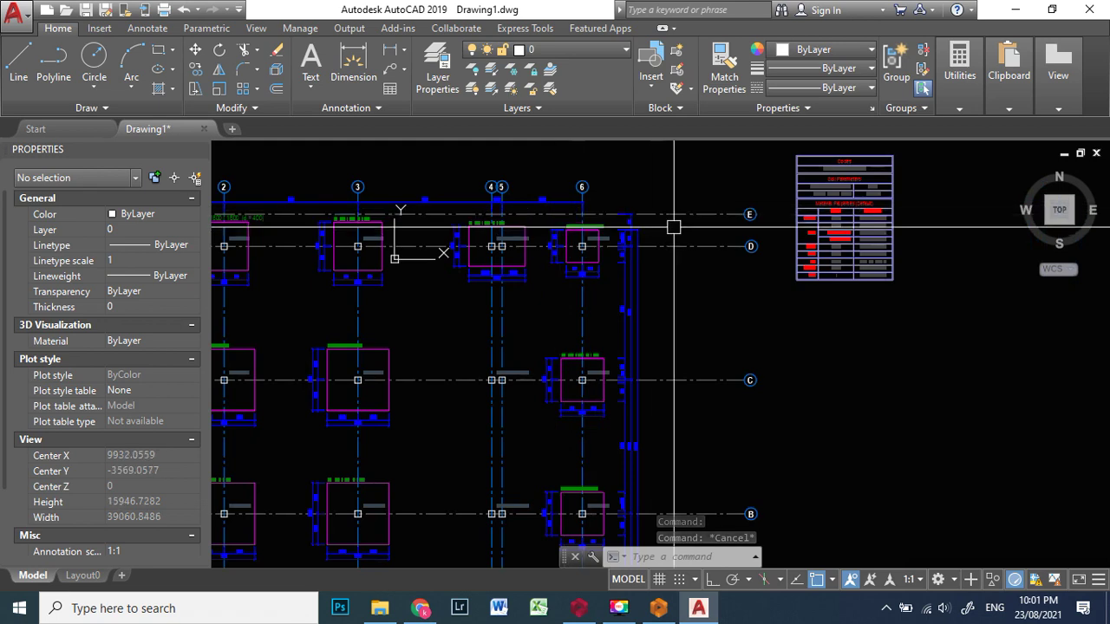
{"action": "scroll", "coordinate": [564, 203], "scroll_direction": "down", "scroll_amount": 5}
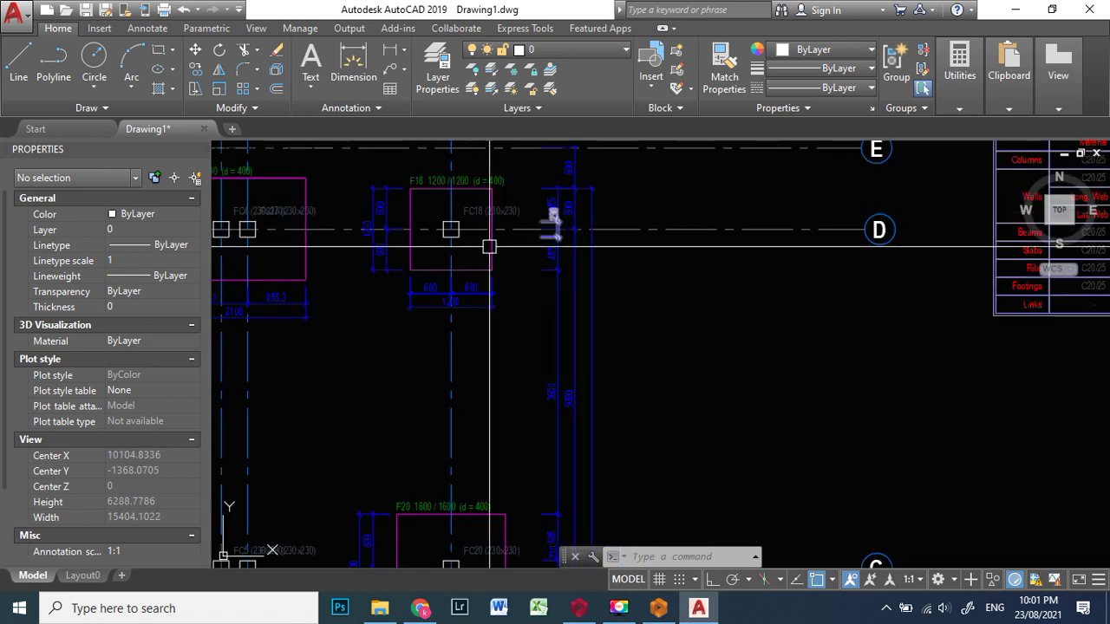
{"action": "scroll", "coordinate": [503, 217], "scroll_direction": "up", "scroll_amount": 6}
{"action": "scroll", "coordinate": [538, 222], "scroll_direction": "down", "scroll_amount": 6}
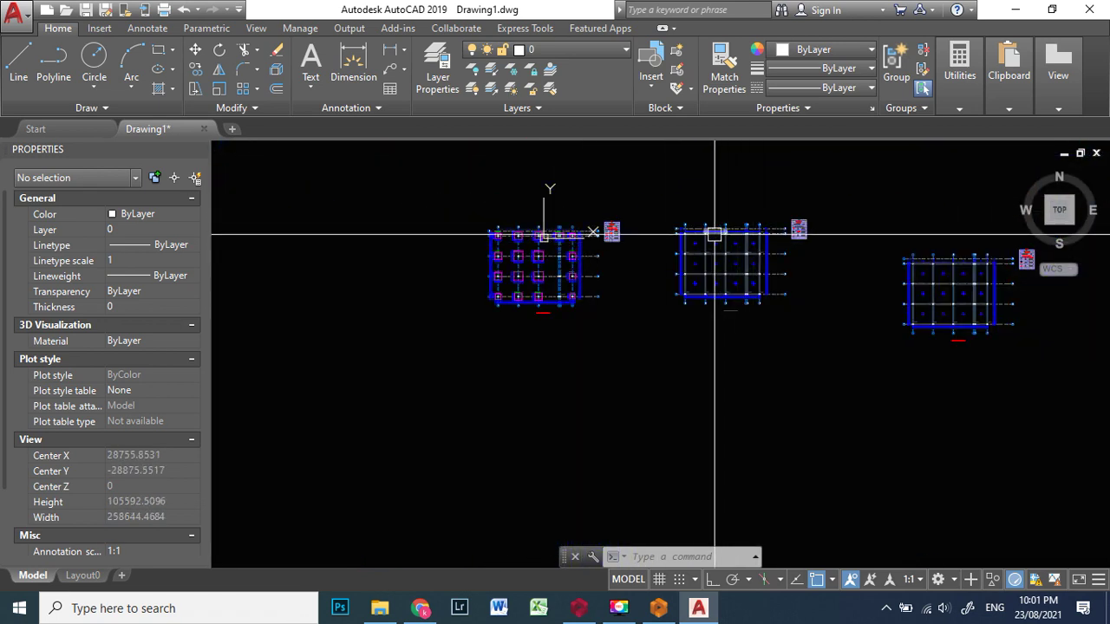
{"action": "scroll", "coordinate": [760, 252], "scroll_direction": "up", "scroll_amount": 4}
Examine the beam elevation details and cross-sections, including the reinforcement labels and title text of beam 1B3.
{"action": "scroll", "coordinate": [700, 240], "scroll_direction": "down", "scroll_amount": 10}
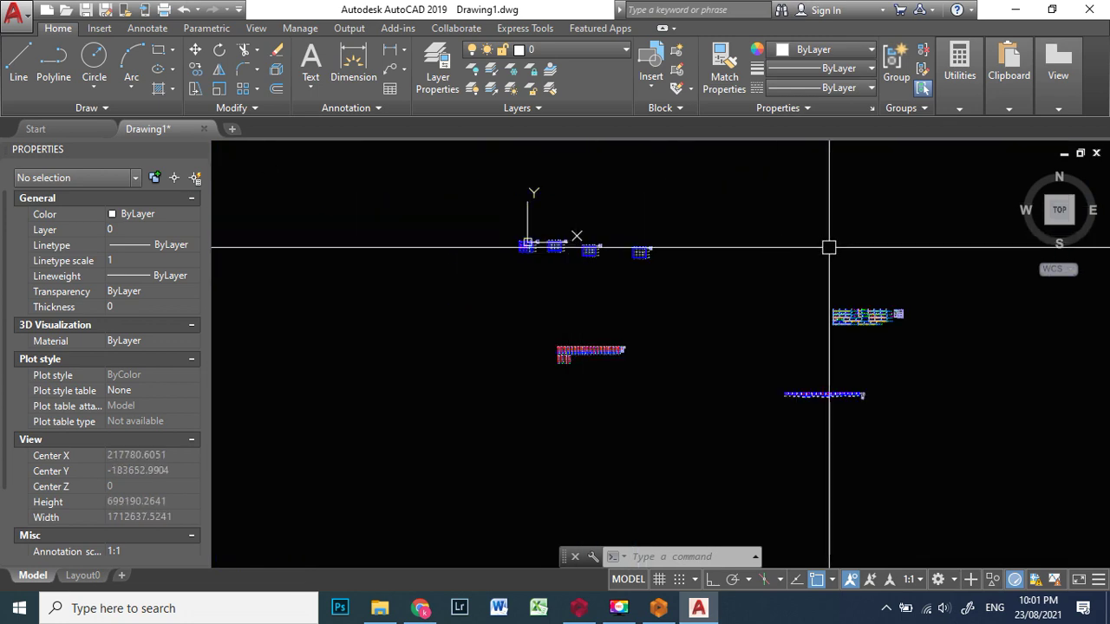
{"action": "scroll", "coordinate": [846, 308], "scroll_direction": "up", "scroll_amount": 8}
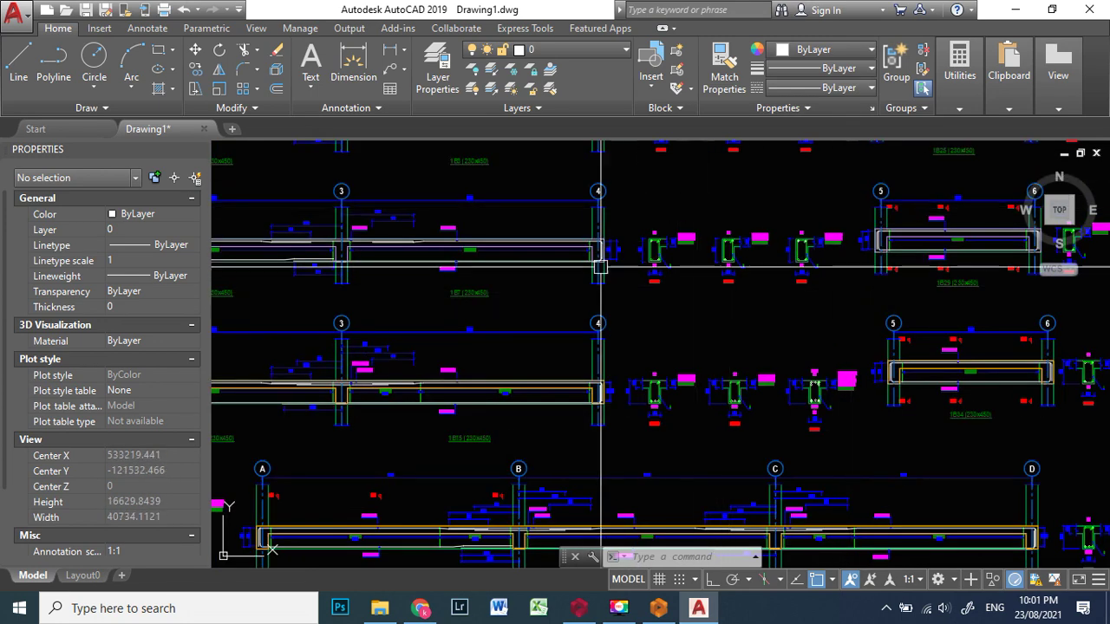
{"action": "scroll", "coordinate": [459, 216], "scroll_direction": "up", "scroll_amount": 6}
{"action": "scroll", "coordinate": [699, 248], "scroll_direction": "down", "scroll_amount": 4}
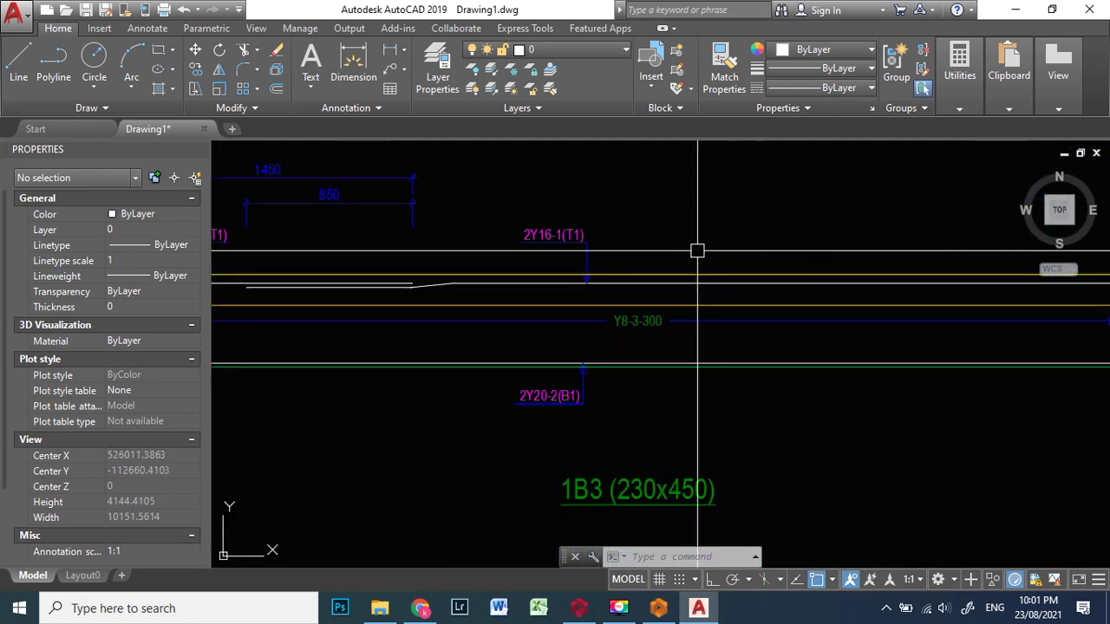
{"action": "scroll", "coordinate": [404, 249], "scroll_direction": "down", "scroll_amount": 15}
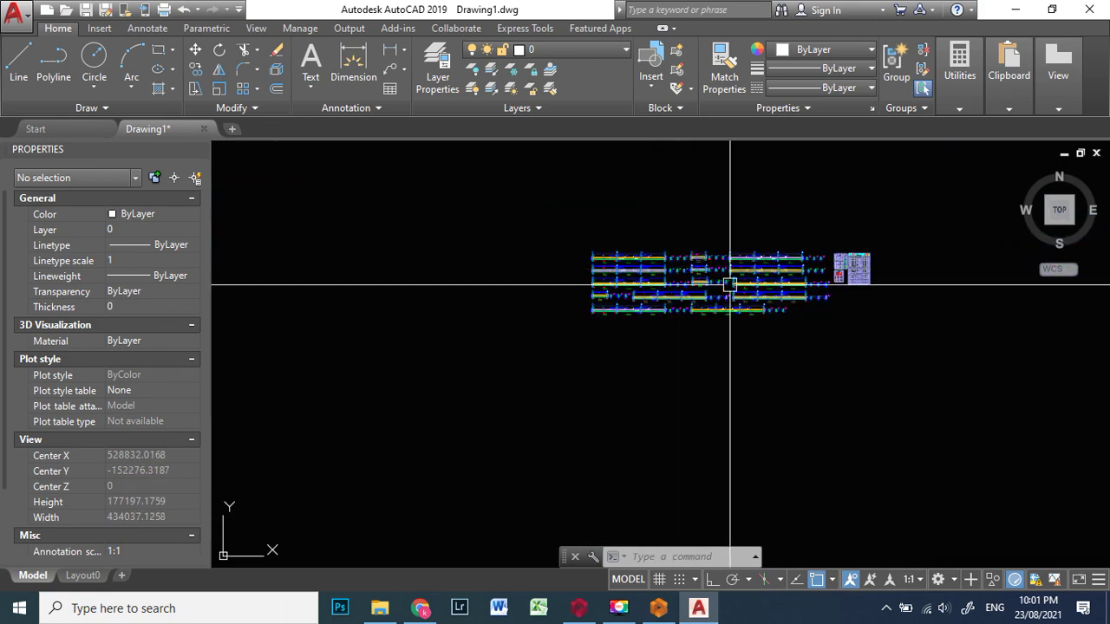
{"action": "scroll", "coordinate": [763, 286], "scroll_direction": "up", "scroll_amount": 8}
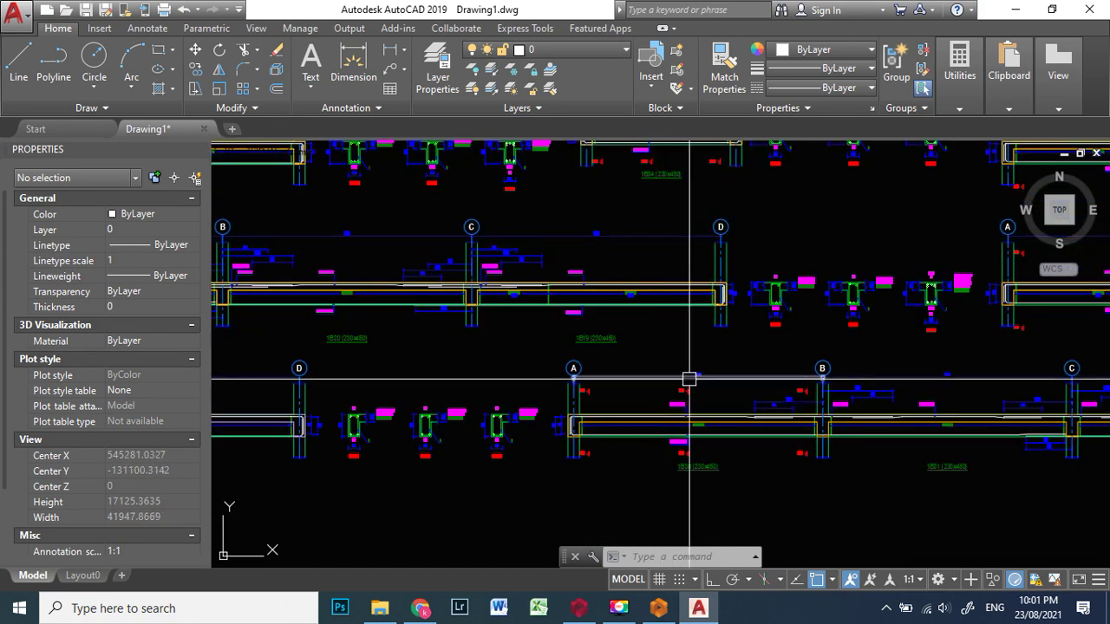
{"action": "scroll", "coordinate": [607, 347], "scroll_direction": "down", "scroll_amount": 10}
{"action": "scroll", "coordinate": [599, 298], "scroll_direction": "up", "scroll_amount": 6}
{"action": "scroll", "coordinate": [639, 433], "scroll_direction": "down", "scroll_amount": 7}
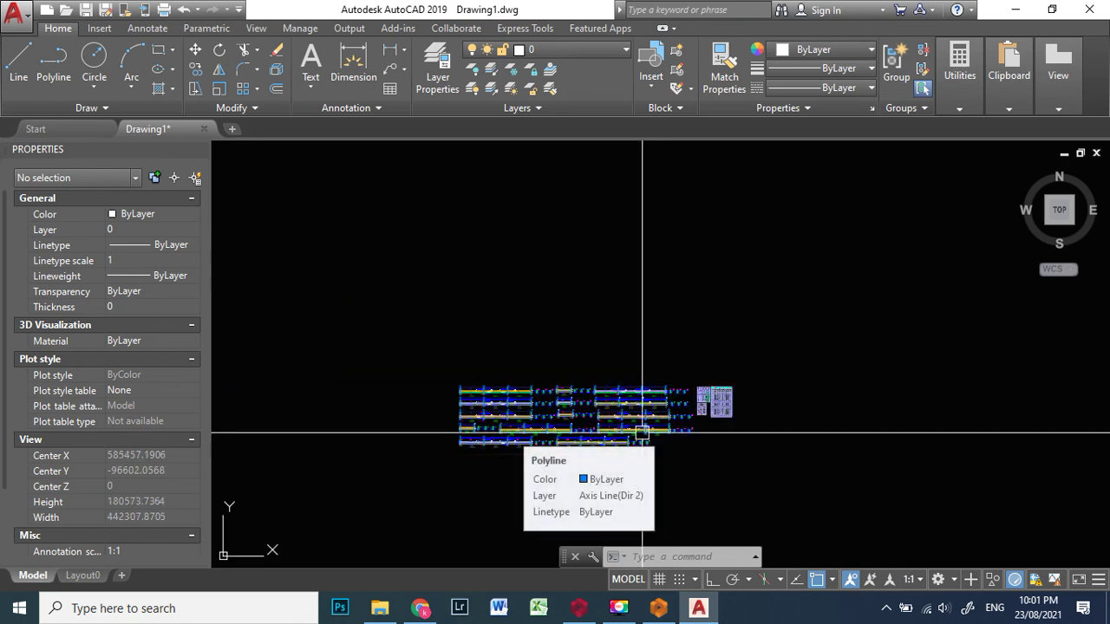
{"action": "scroll", "coordinate": [633, 274], "scroll_direction": "down", "scroll_amount": 9}
Examine the slab, beam and column labels on the floor plan beside the foundation plan, especially the bays between axes C and D.
{"action": "scroll", "coordinate": [330, 273], "scroll_direction": "up", "scroll_amount": 6}
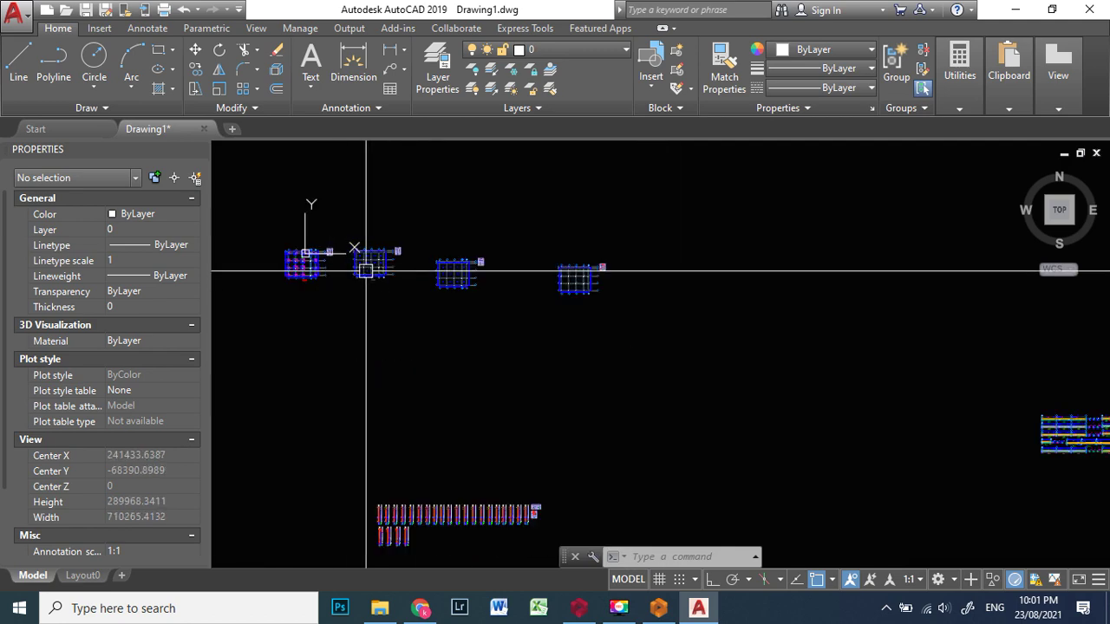
{"action": "scroll", "coordinate": [366, 270], "scroll_direction": "up", "scroll_amount": 8}
{"action": "scroll", "coordinate": [627, 280], "scroll_direction": "down", "scroll_amount": 2}
{"action": "scroll", "coordinate": [530, 245], "scroll_direction": "up", "scroll_amount": 3}
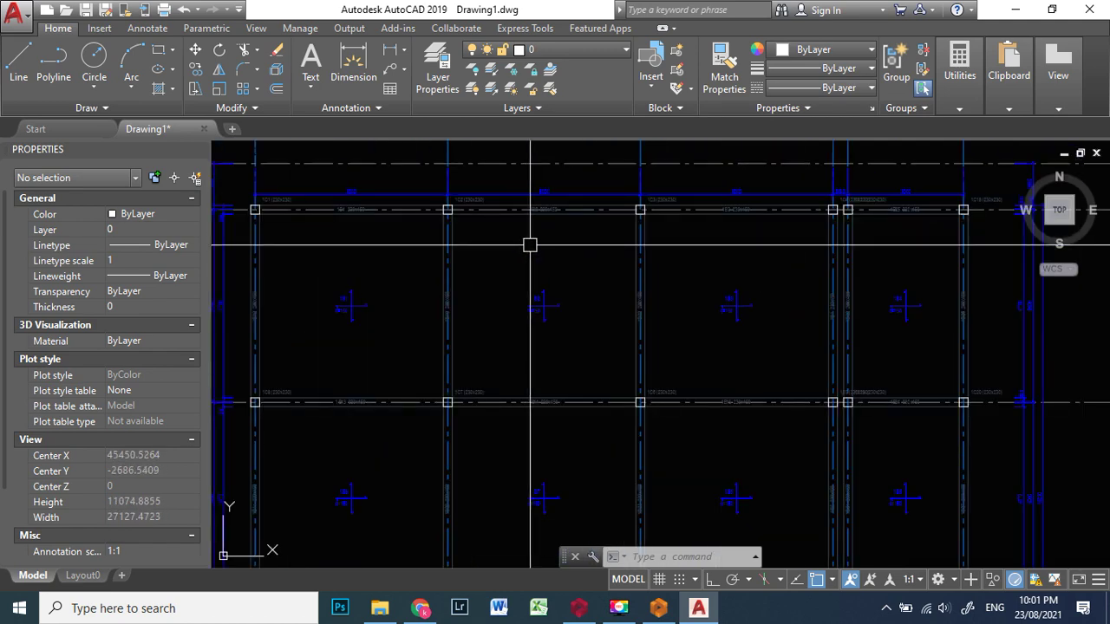
{"action": "scroll", "coordinate": [461, 233], "scroll_direction": "down", "scroll_amount": 4}
{"action": "scroll", "coordinate": [593, 238], "scroll_direction": "up", "scroll_amount": 4}
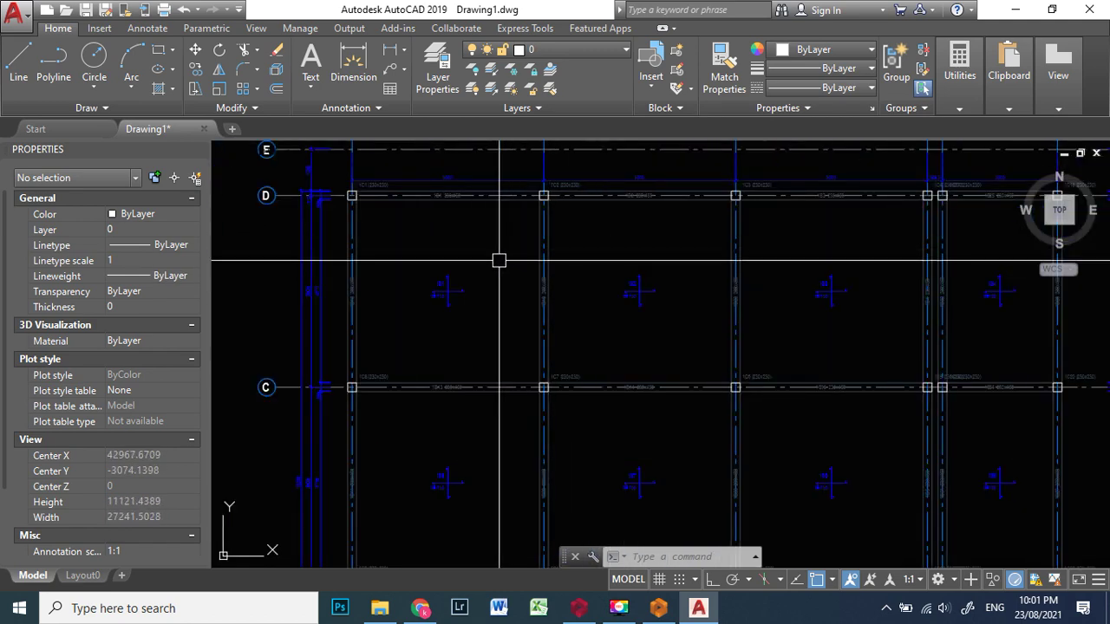
{"action": "scroll", "coordinate": [438, 232], "scroll_direction": "down", "scroll_amount": 2}
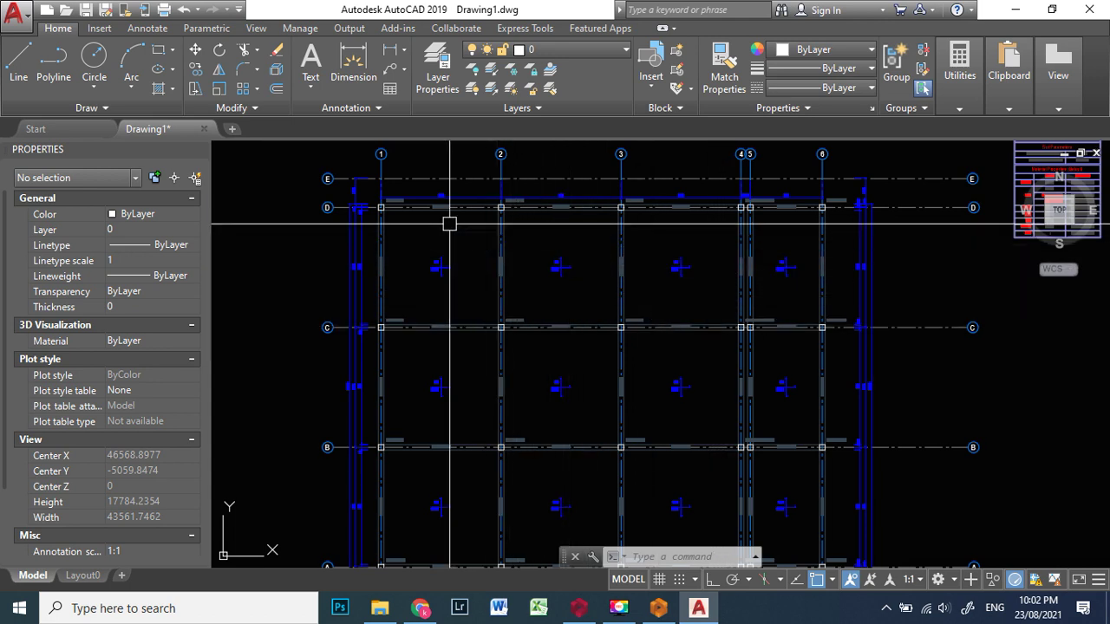
{"action": "scroll", "coordinate": [486, 290], "scroll_direction": "down", "scroll_amount": 3}
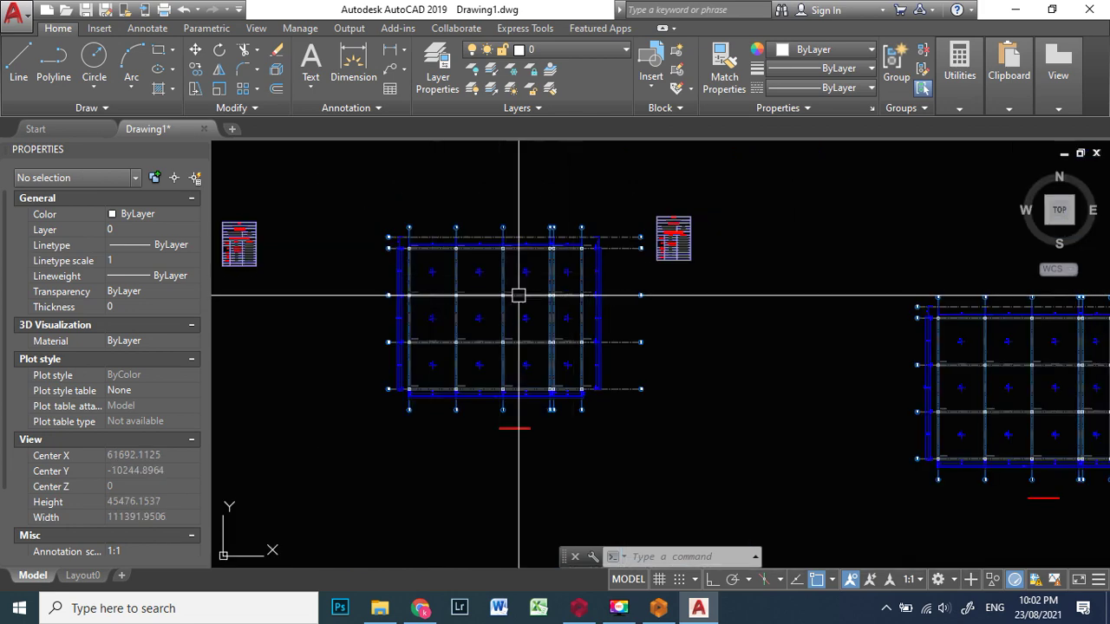
{"action": "scroll", "coordinate": [503, 275], "scroll_direction": "up", "scroll_amount": 2}
{"action": "scroll", "coordinate": [540, 251], "scroll_direction": "up", "scroll_amount": 5}
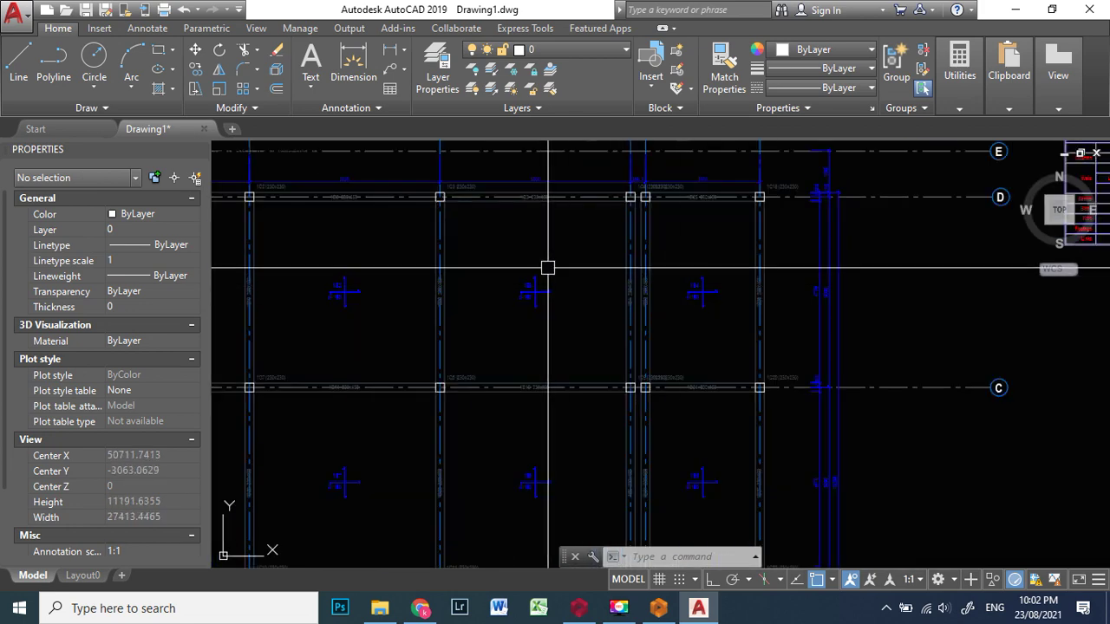
{"action": "scroll", "coordinate": [573, 265], "scroll_direction": "down", "scroll_amount": 4}
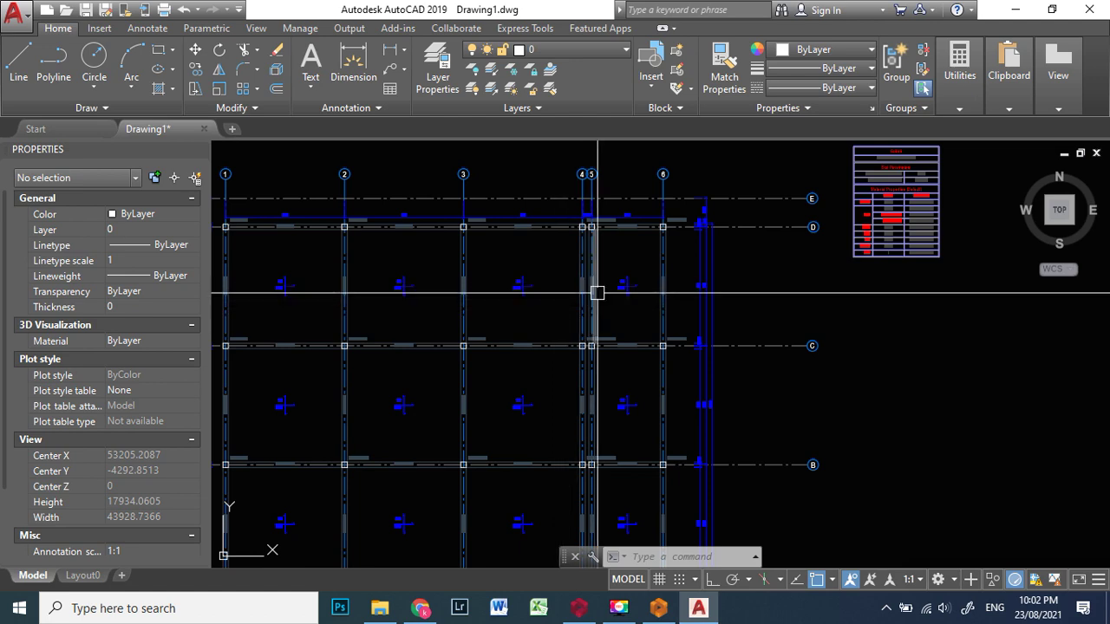
{"action": "scroll", "coordinate": [577, 294], "scroll_direction": "up", "scroll_amount": 4}
{"action": "scroll", "coordinate": [604, 341], "scroll_direction": "up", "scroll_amount": 3}
{"action": "scroll", "coordinate": [639, 364], "scroll_direction": "down", "scroll_amount": 5}
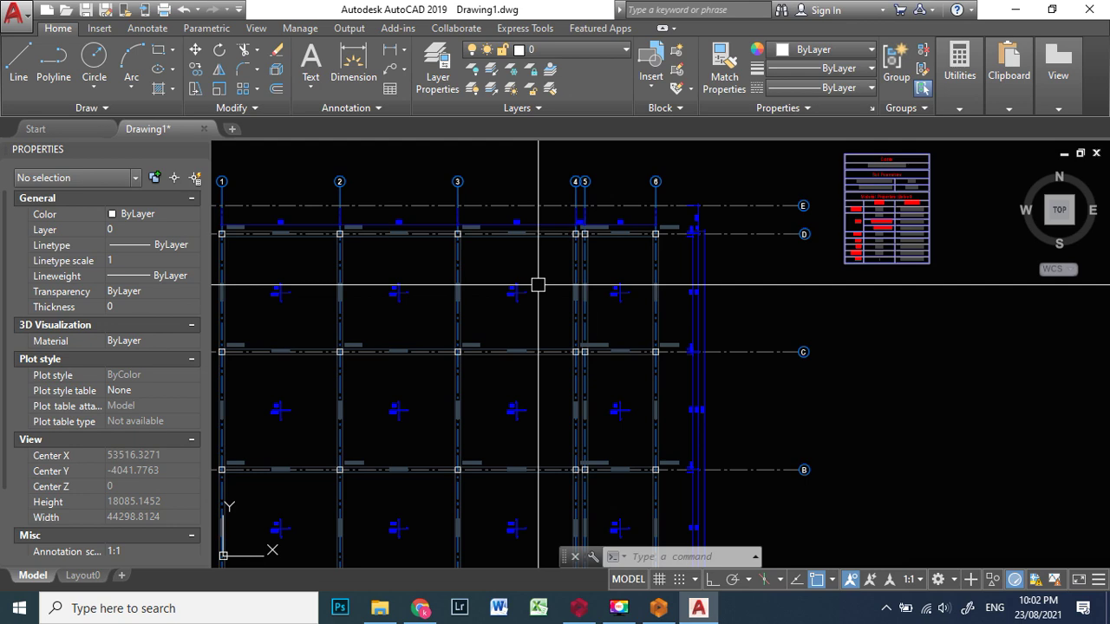
{"action": "scroll", "coordinate": [585, 229], "scroll_direction": "up", "scroll_amount": 5}
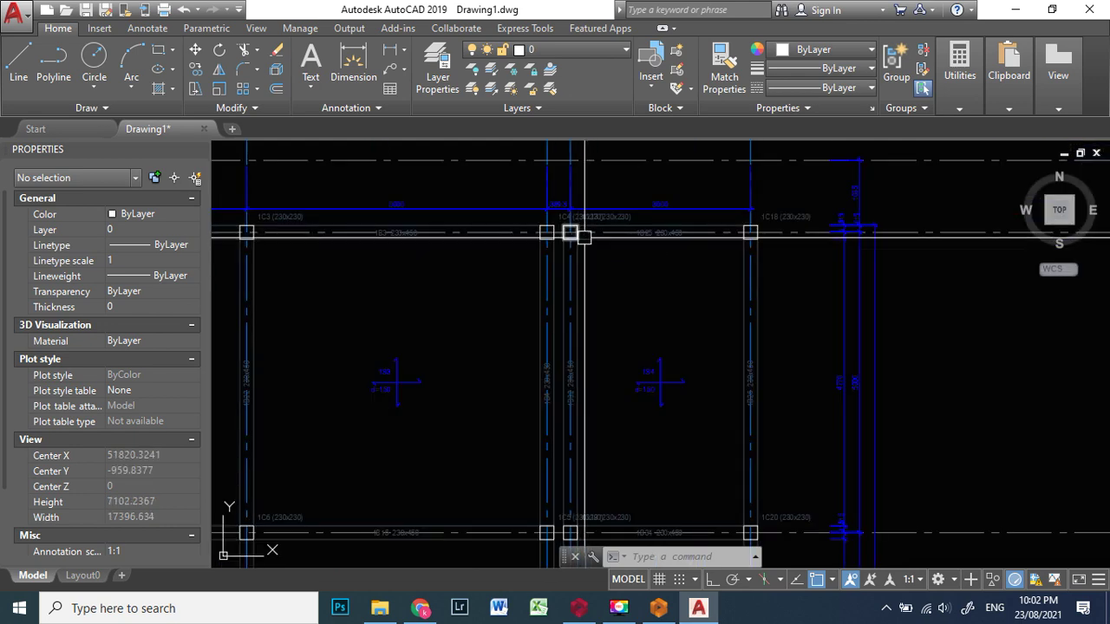
{"action": "scroll", "coordinate": [585, 228], "scroll_direction": "down", "scroll_amount": 10}
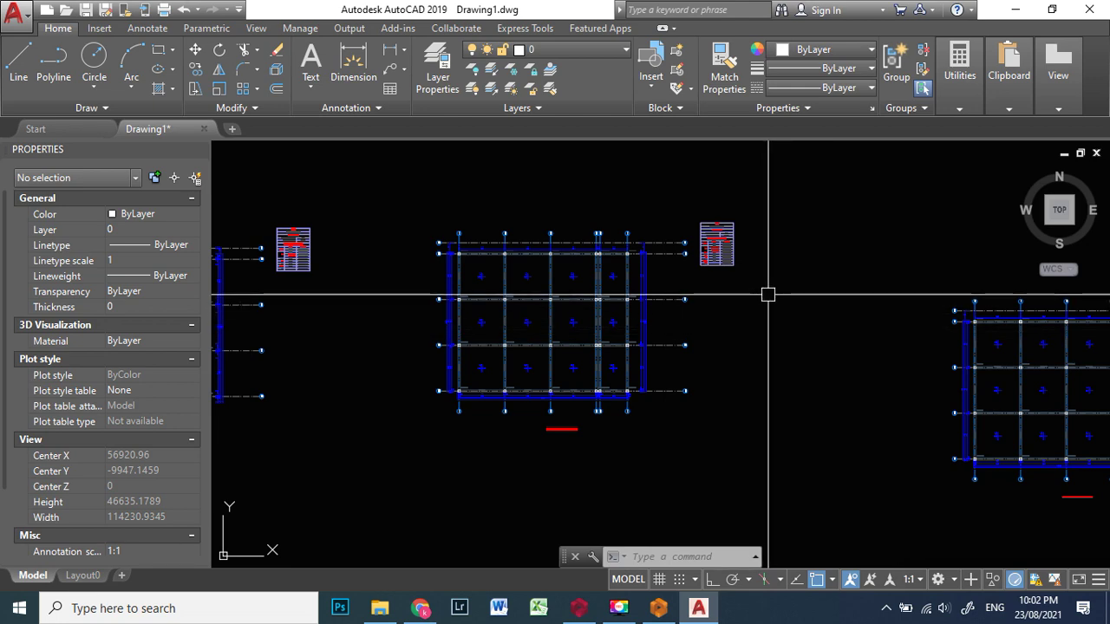
Inspect the dimensions and labels along axis A of the same floor plan near column 1C14, then compare the plans in overview.
{"action": "scroll", "coordinate": [546, 378], "scroll_direction": "up", "scroll_amount": 5}
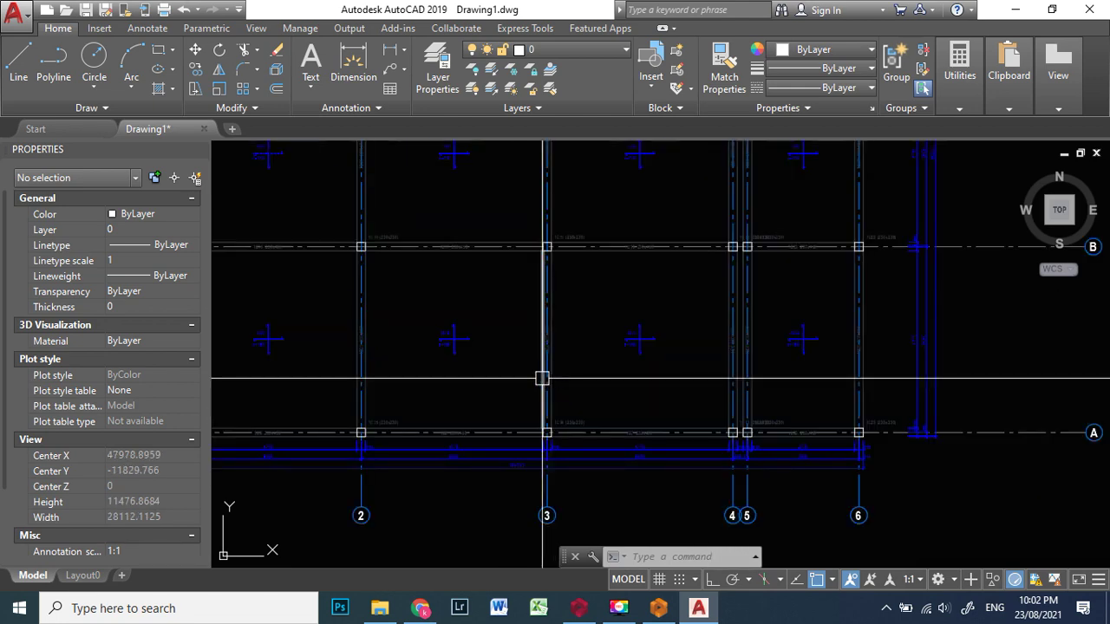
{"action": "scroll", "coordinate": [589, 408], "scroll_direction": "up", "scroll_amount": 8}
{"action": "scroll", "coordinate": [595, 374], "scroll_direction": "down", "scroll_amount": 4}
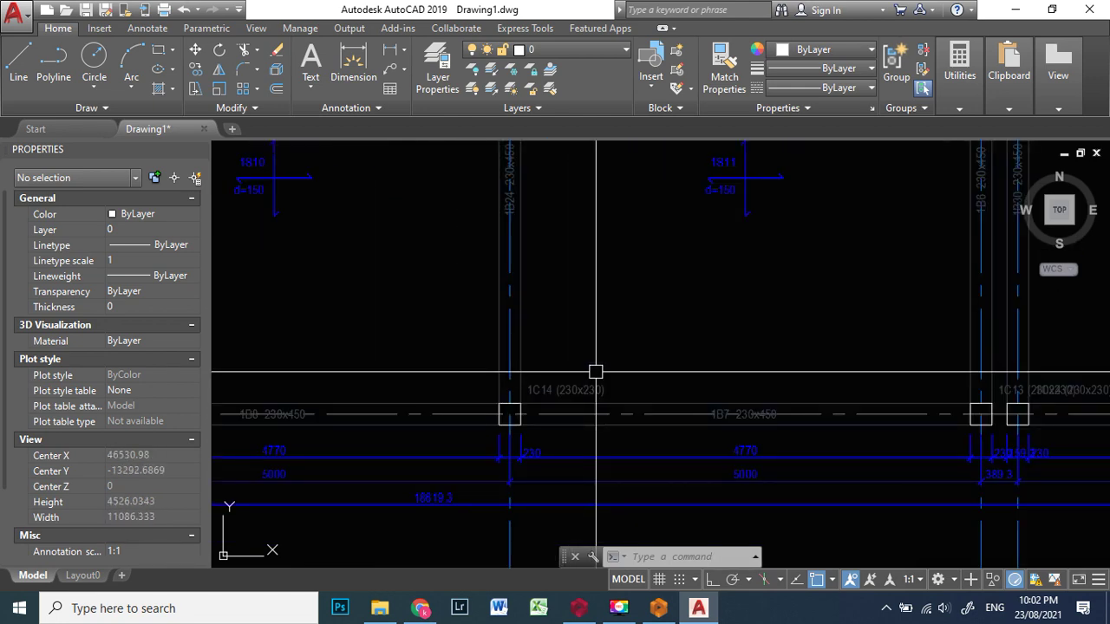
{"action": "scroll", "coordinate": [595, 372], "scroll_direction": "down", "scroll_amount": 10}
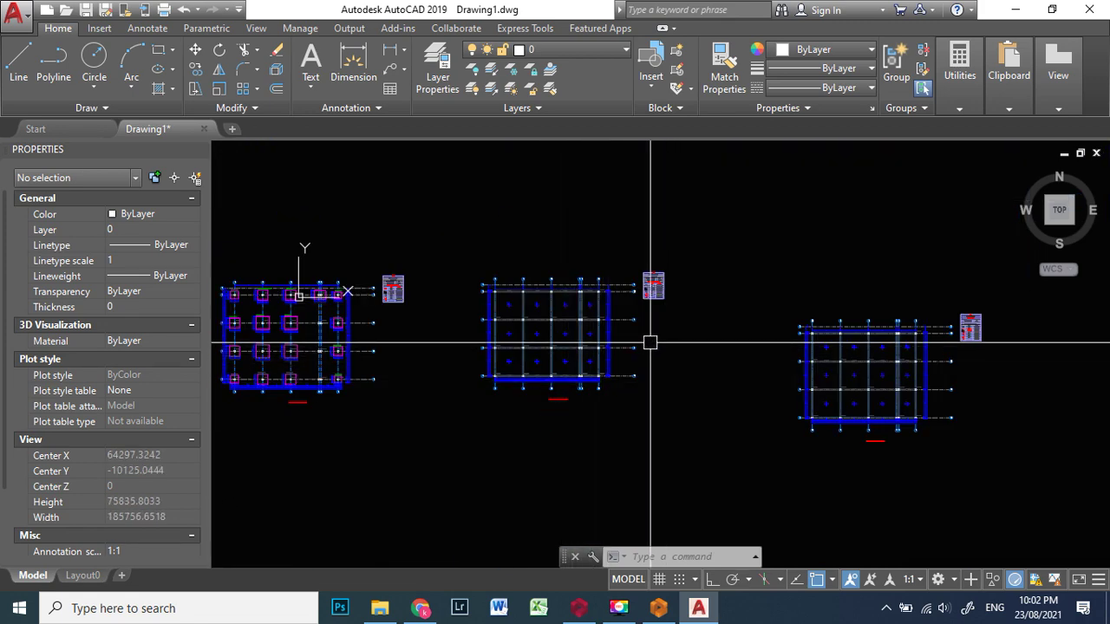
{"action": "scroll", "coordinate": [650, 355], "scroll_direction": "down", "scroll_amount": 2}
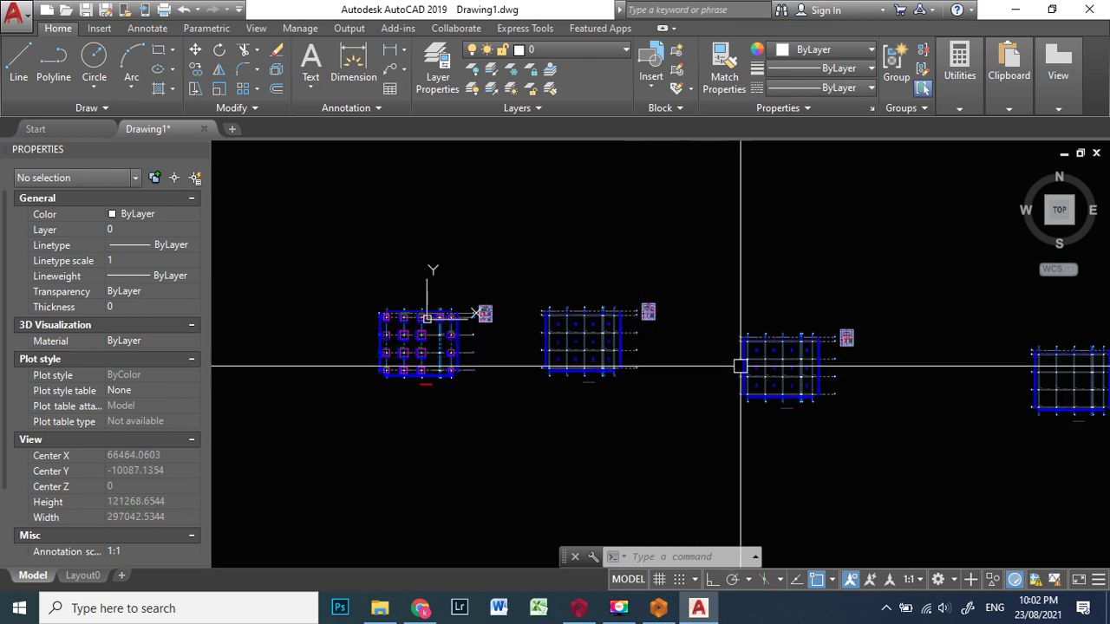